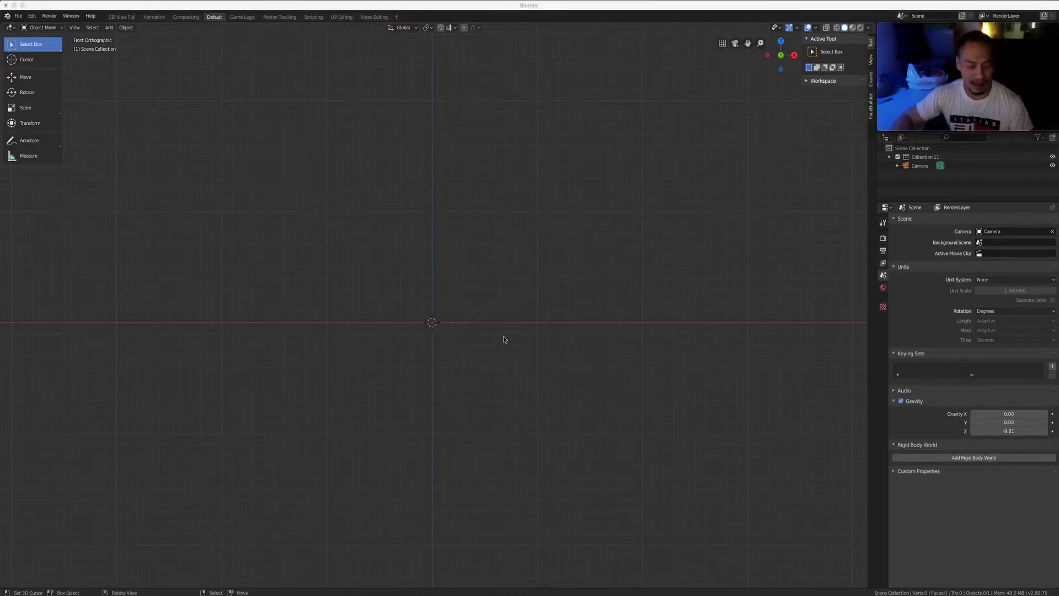
# Add a plane at the origin and give it a Particle System modifier.
pyautogui.hotkey('shift', 'a')
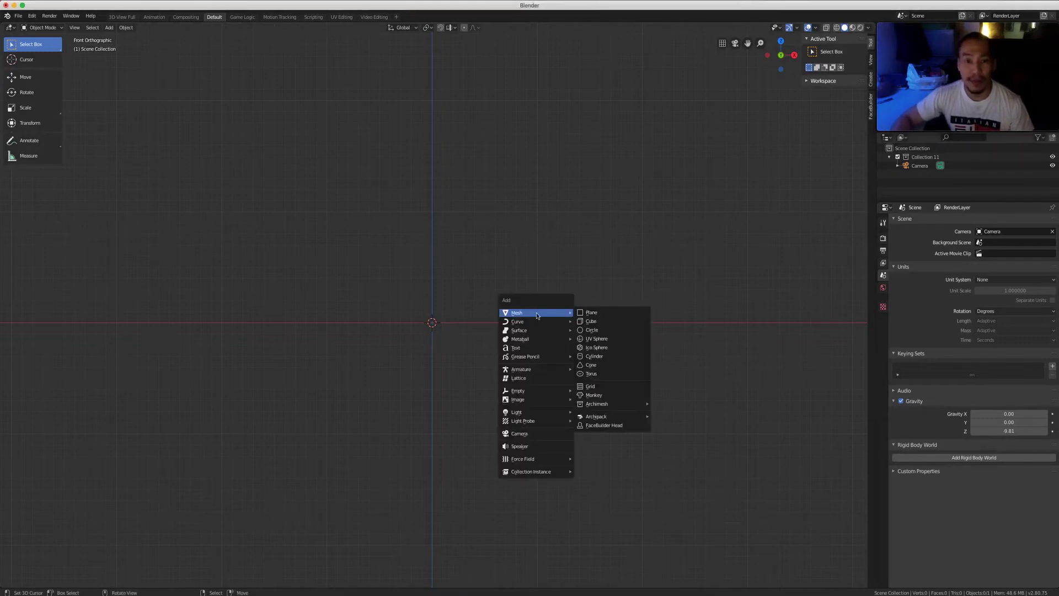
pyautogui.click(607, 318)
pyautogui.scroll(-4, 490, 340)
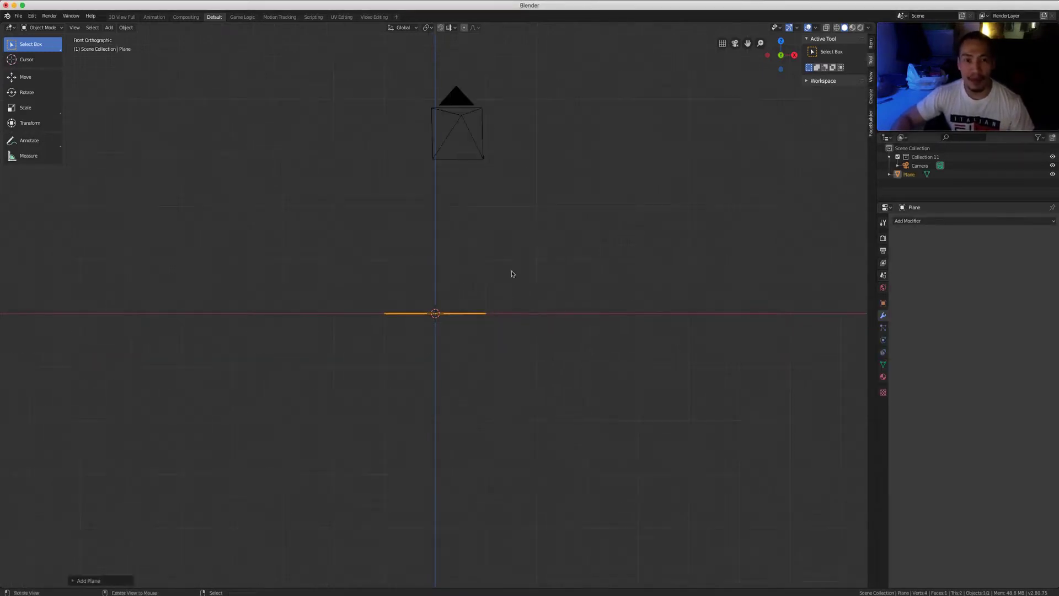
pyautogui.keyDown('shift'); pyautogui.moveTo(510, 338); pyautogui.dragTo(506, 426, button='middle'); pyautogui.keyUp('shift')
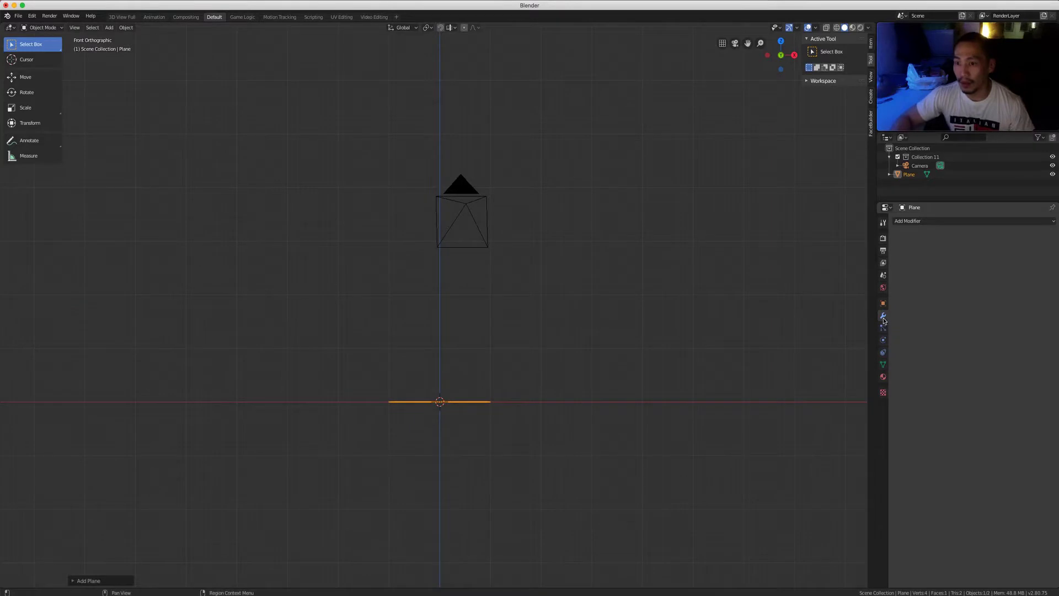
pyautogui.click(971, 221)
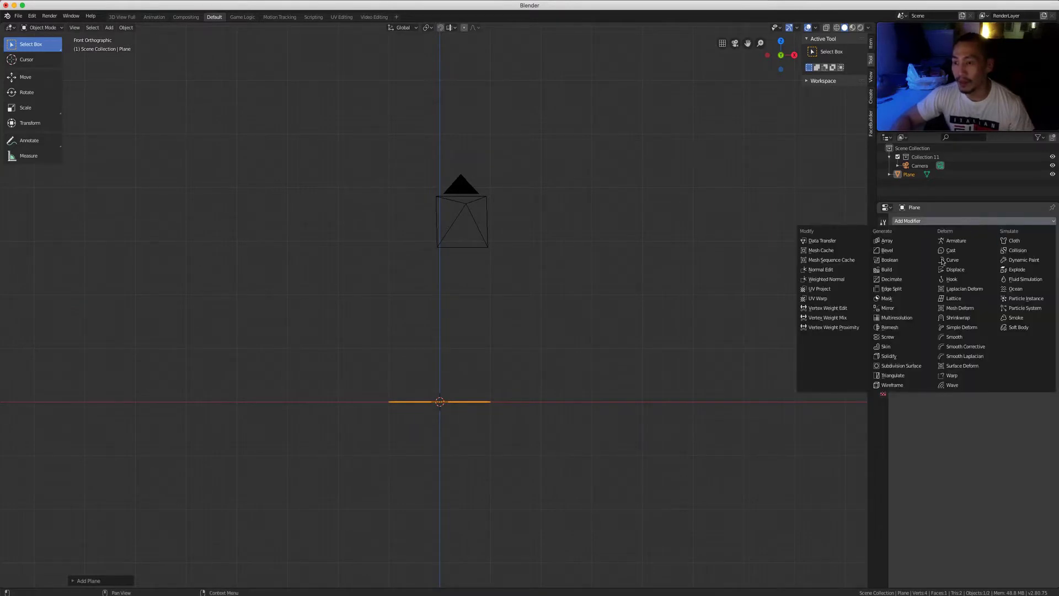
pyautogui.click(1042, 308)
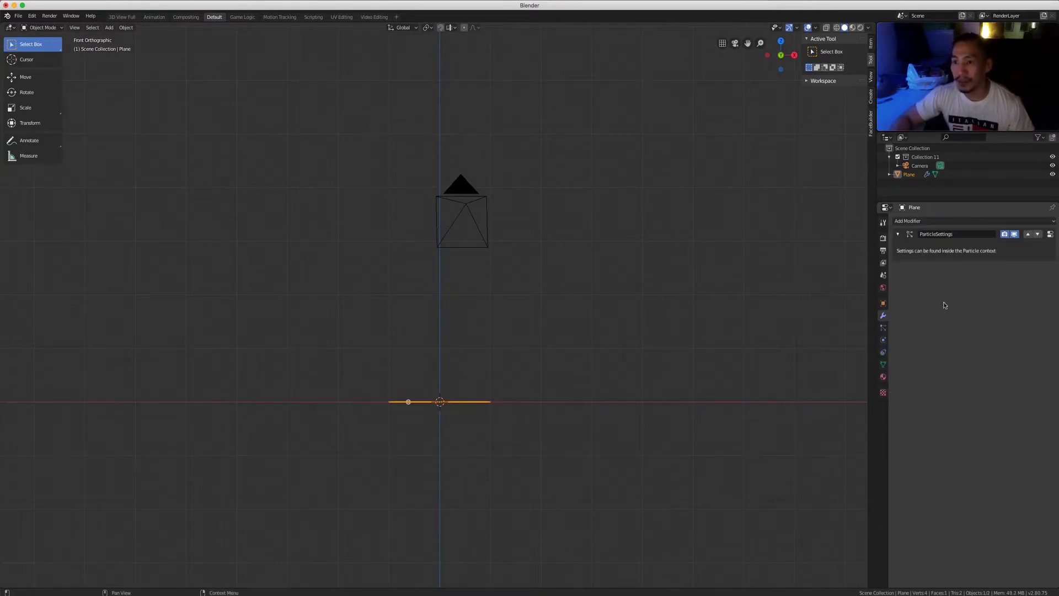
# Set the plane's particle number to 30 and change the particle system type to Hair.
pyautogui.click(883, 330)
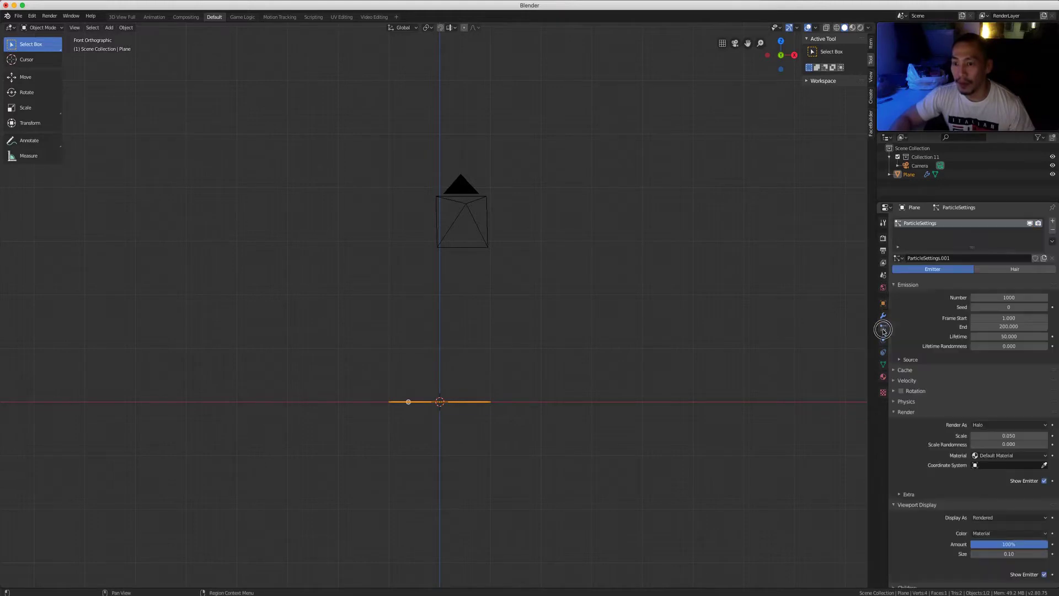
pyautogui.click(1020, 297)
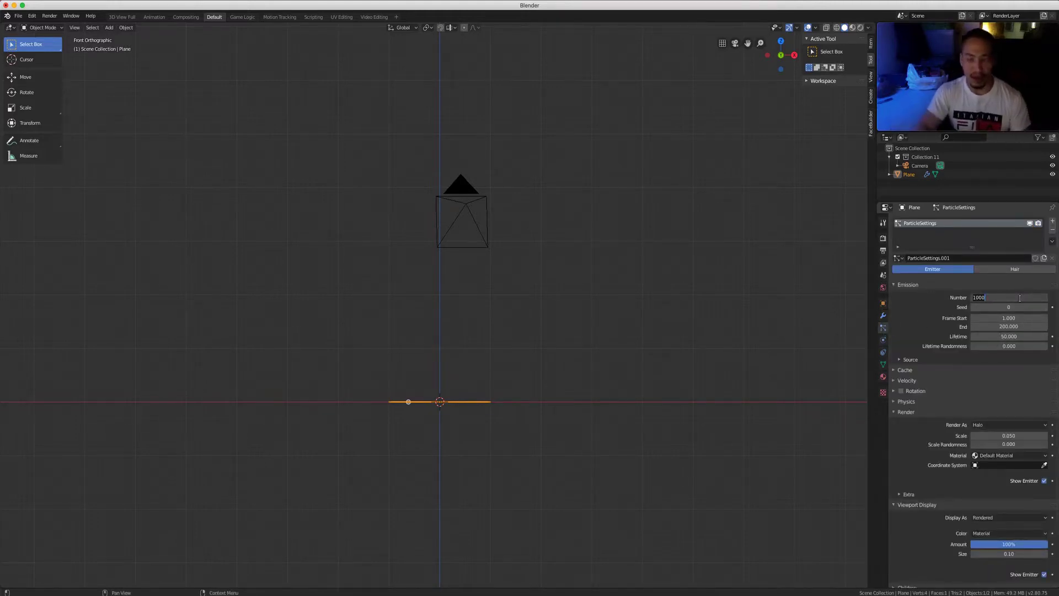
pyautogui.write('30')
pyautogui.press('Return')
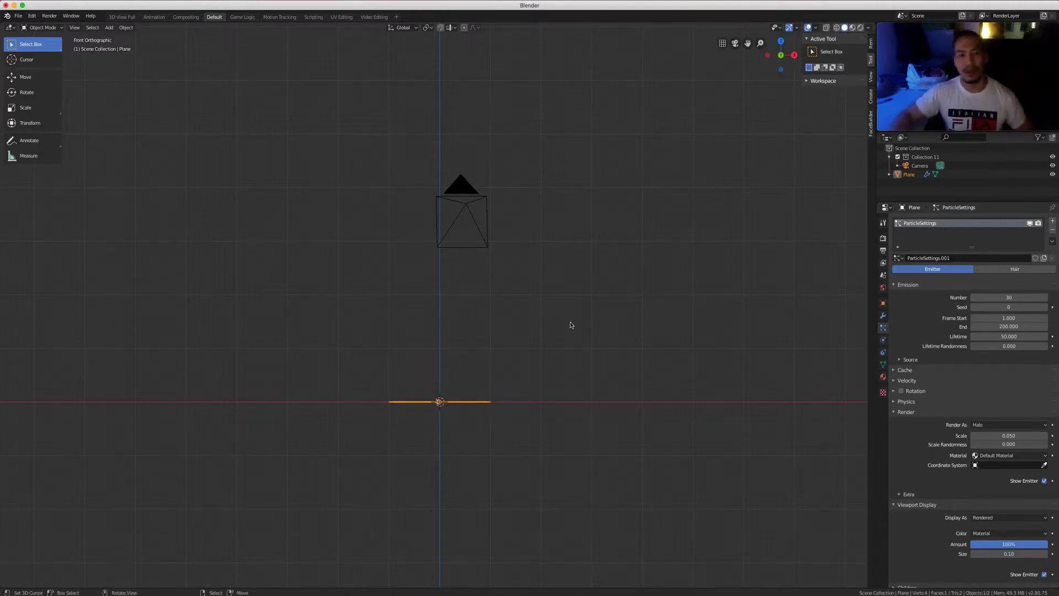
pyautogui.click(1021, 271)
pyautogui.scroll(2, 493, 351)
pyautogui.scroll(-1, 493, 351)
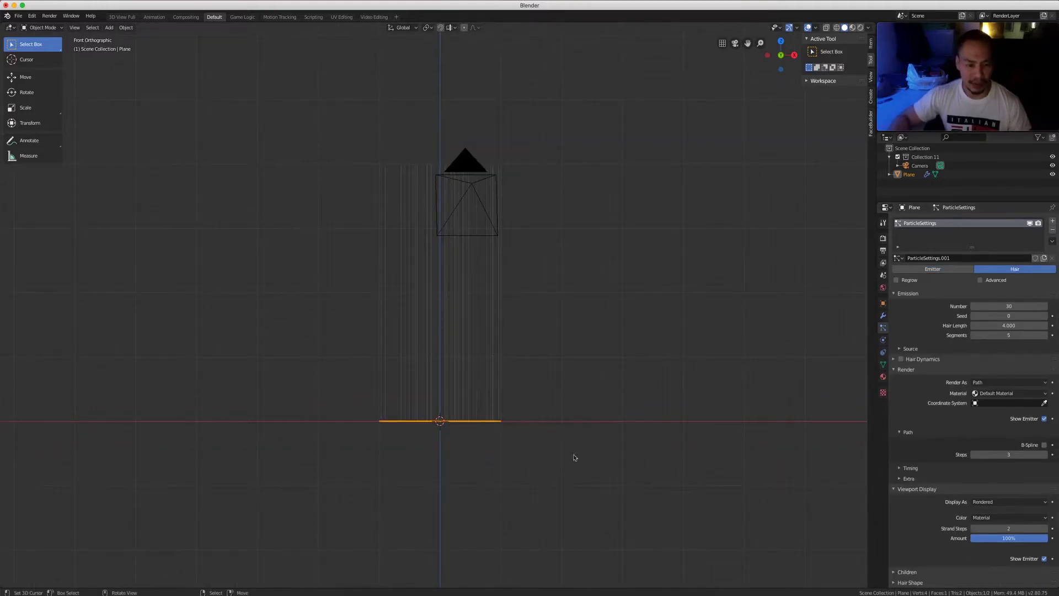
# Scale the hair-emitting plane down to about one third of its size and apply the transform.
pyautogui.press('s')
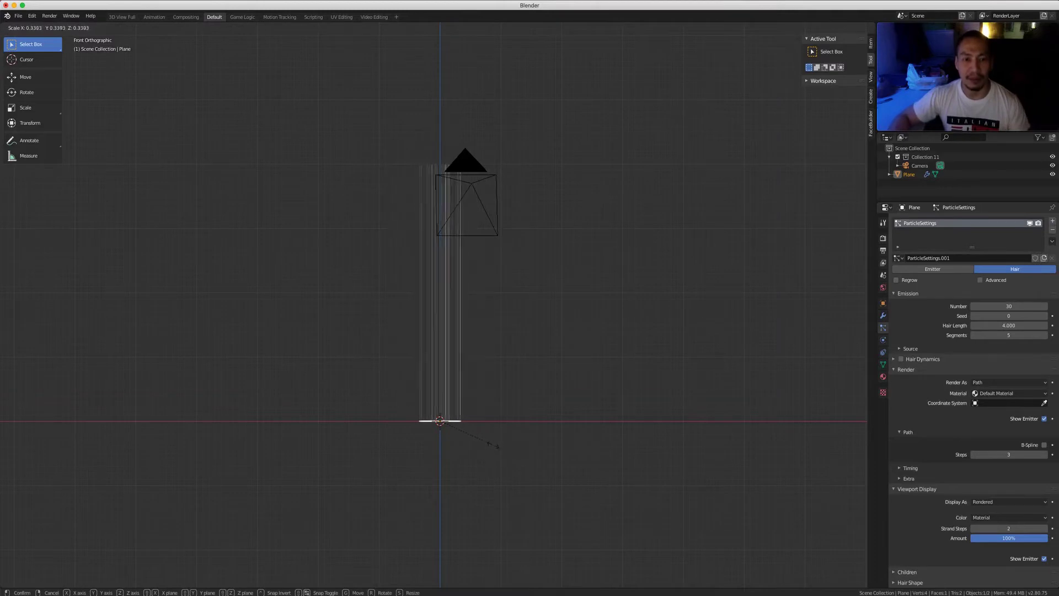
pyautogui.click(493, 447)
pyautogui.scroll(2, 496, 351)
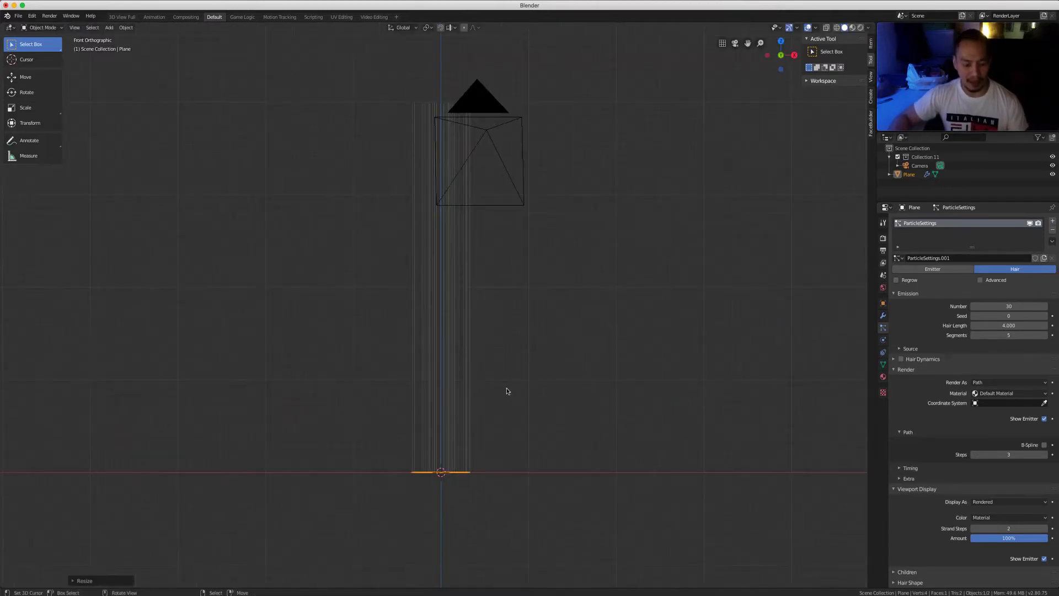
pyautogui.hotkey('ctrl', 'a')
pyautogui.click(509, 387)
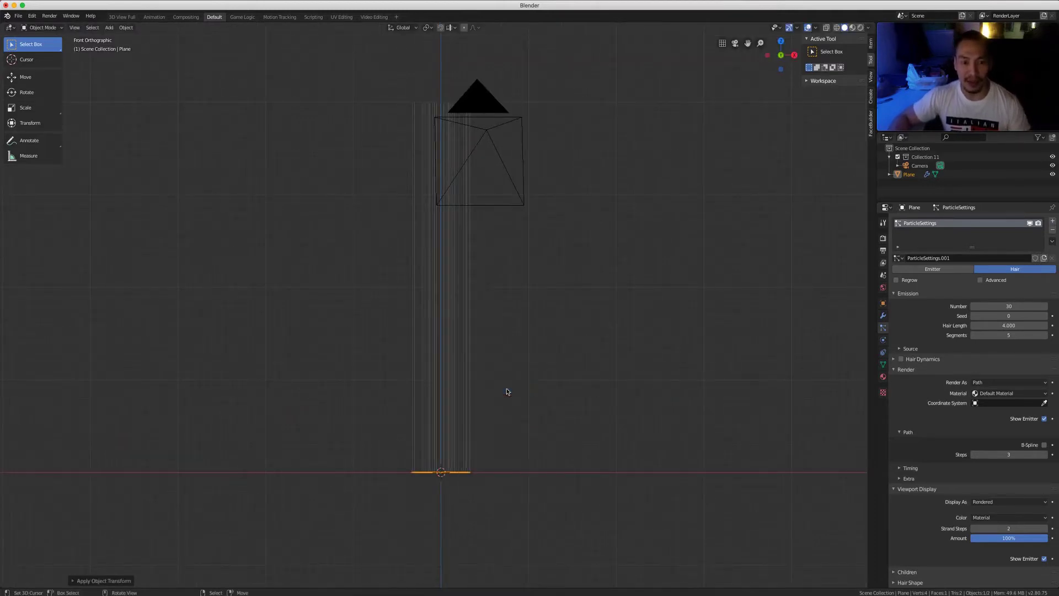
pyautogui.scroll(-2, 532, 363)
pyautogui.keyDown('shift'); pyautogui.moveTo(532, 363); pyautogui.dragTo(537, 373, button='middle'); pyautogui.keyUp('shift')
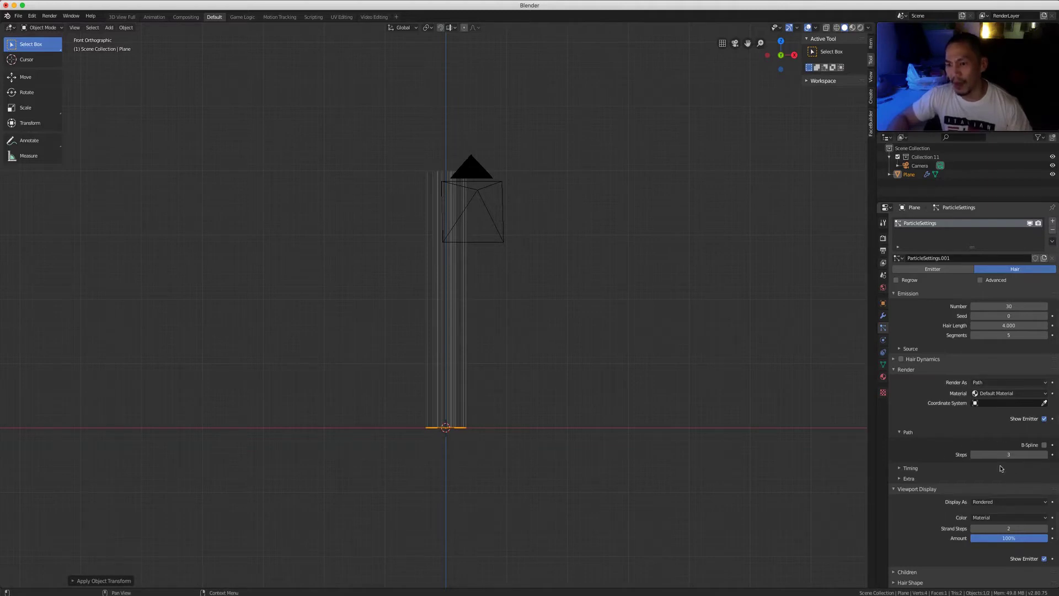
# Set the hair's viewport Strand Steps to 7.
pyautogui.scroll(-3, 1010, 468)
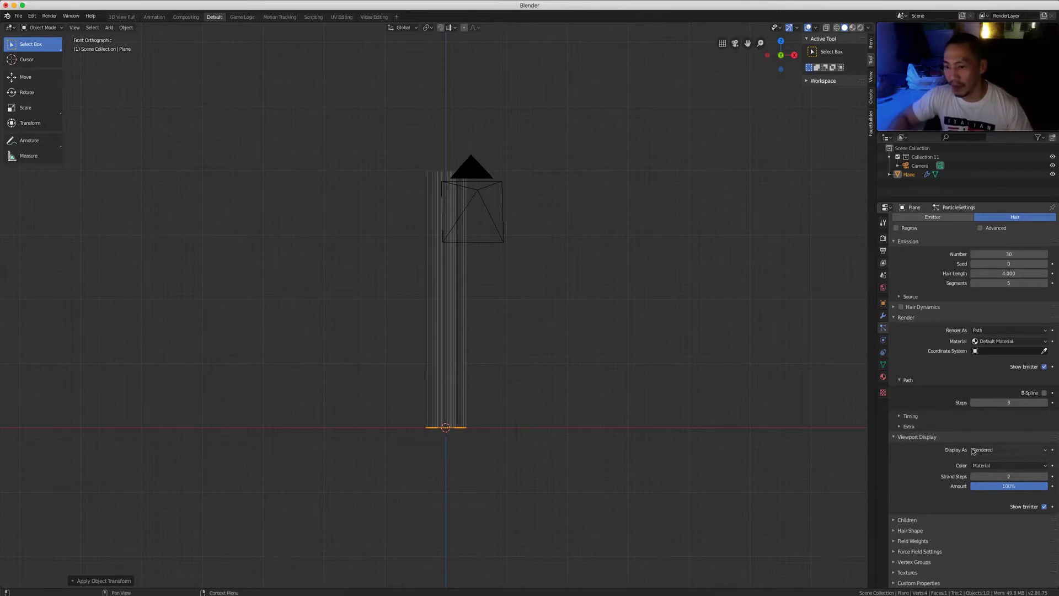
pyautogui.click(981, 477)
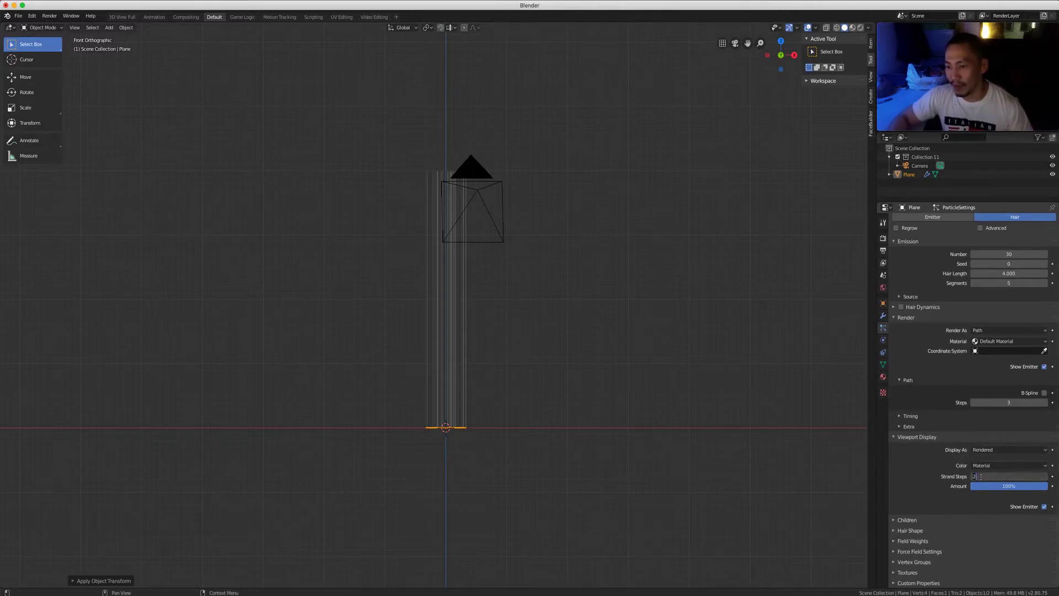
pyautogui.click(919, 488)
pyautogui.moveTo(1010, 477); pyautogui.dragTo(1034, 478)
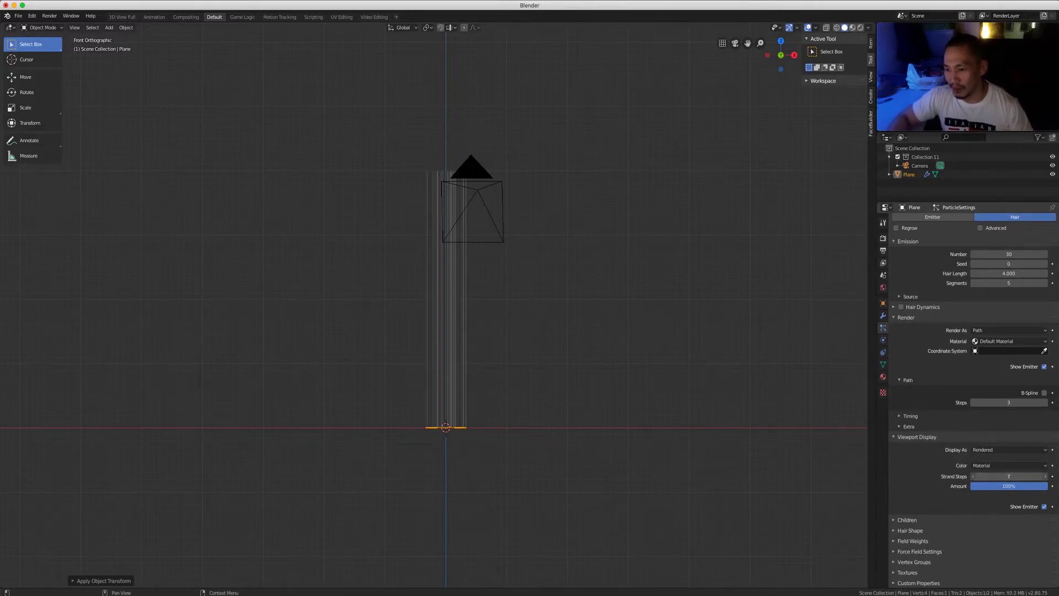
# In Particle Edit mode, comb the upper part of the strands over toward positive X with a 169 px brush radius.
pyautogui.scroll(4, 483, 274)
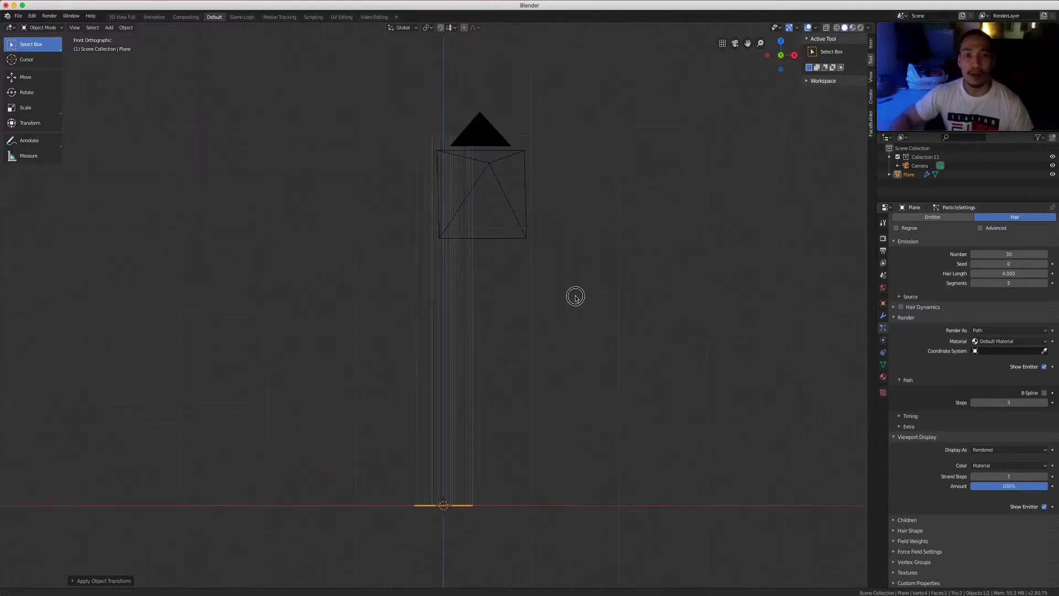
pyautogui.click(43, 28)
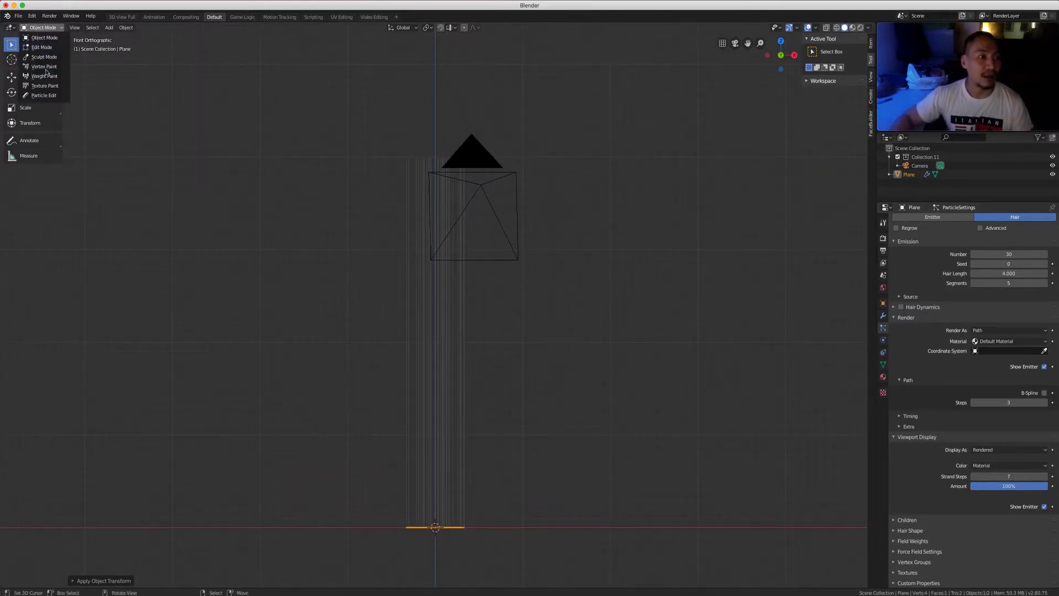
pyautogui.click(61, 97)
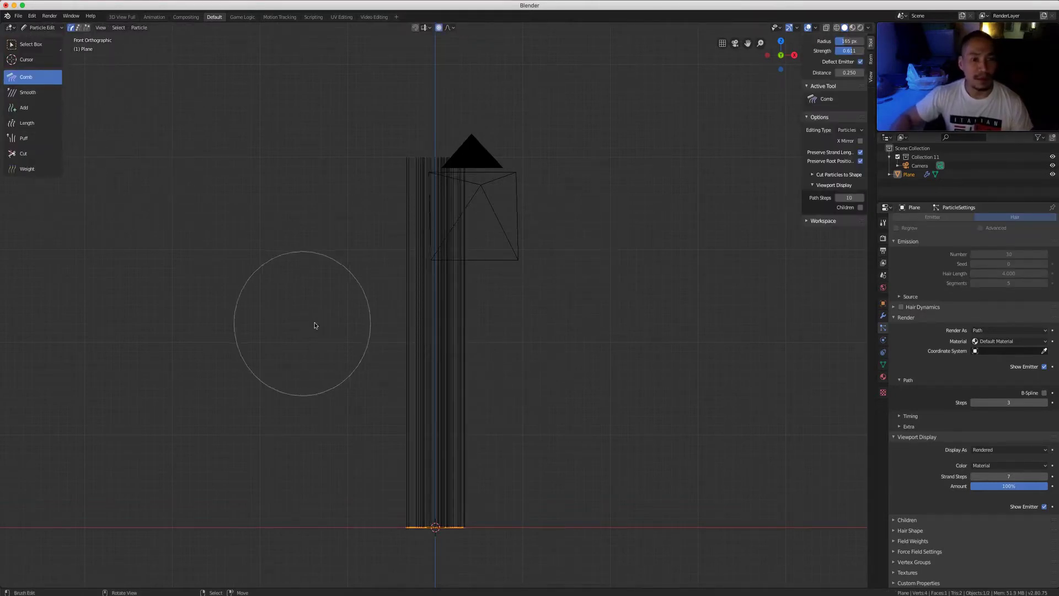
pyautogui.press('f')
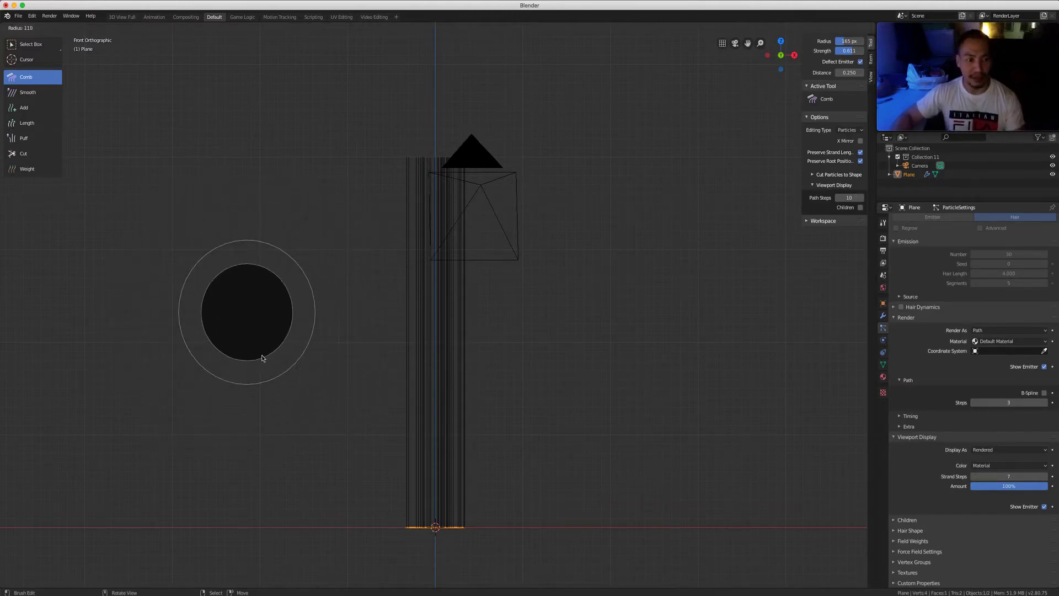
pyautogui.click(279, 379)
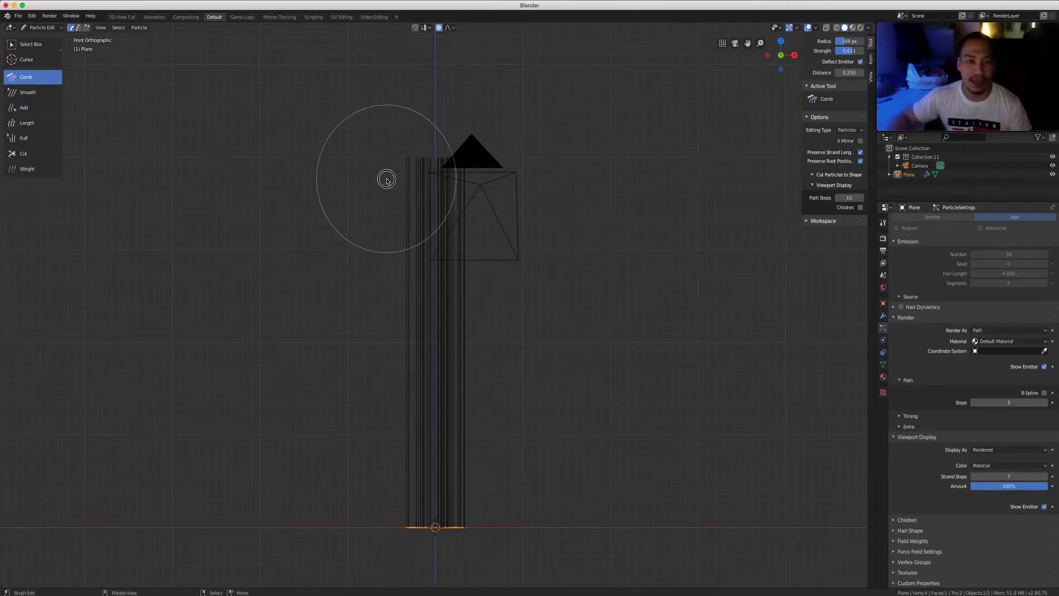
pyautogui.moveTo(386, 177); pyautogui.dragTo(596, 230)
pyautogui.moveTo(523, 232)
pyautogui.mouseDown()
pyautogui.moveTo(603, 267)
pyautogui.moveTo(661, 388)
pyautogui.mouseUp()
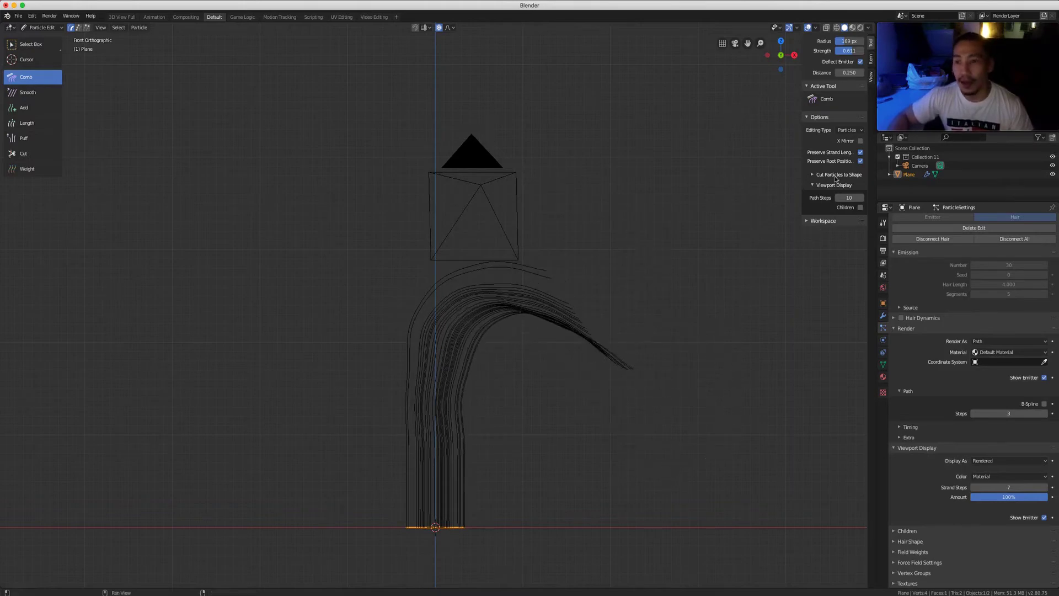
# Comb the lower strands toward negative X while displaying 2 Path Steps, and set Path Steps back to 10.
pyautogui.write('2')
pyautogui.press('Return')
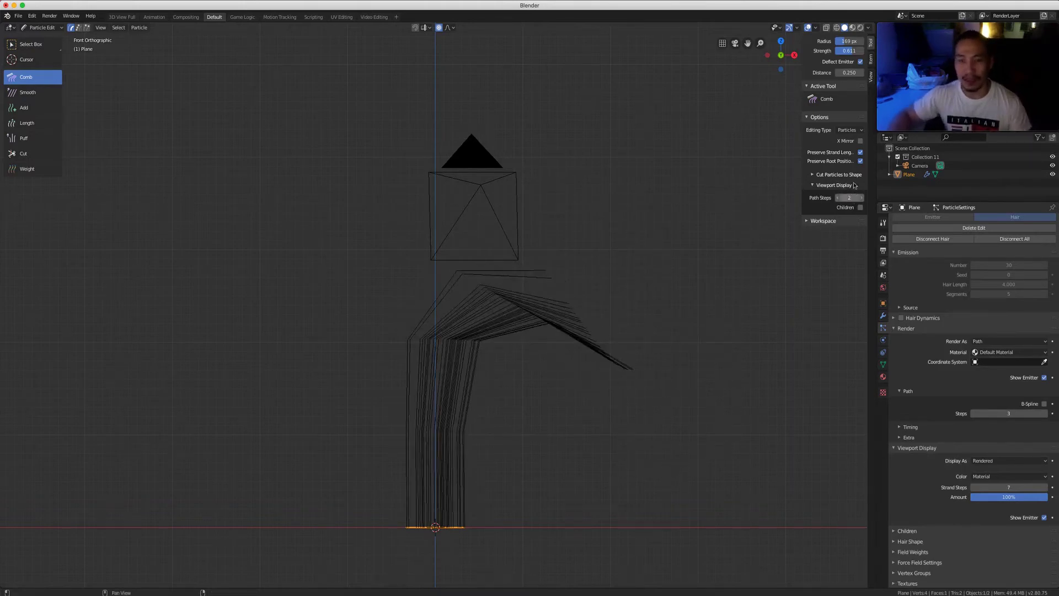
pyautogui.moveTo(331, 359)
pyautogui.mouseDown()
pyautogui.moveTo(449, 425)
pyautogui.moveTo(407, 426)
pyautogui.moveTo(561, 274)
pyautogui.mouseUp()
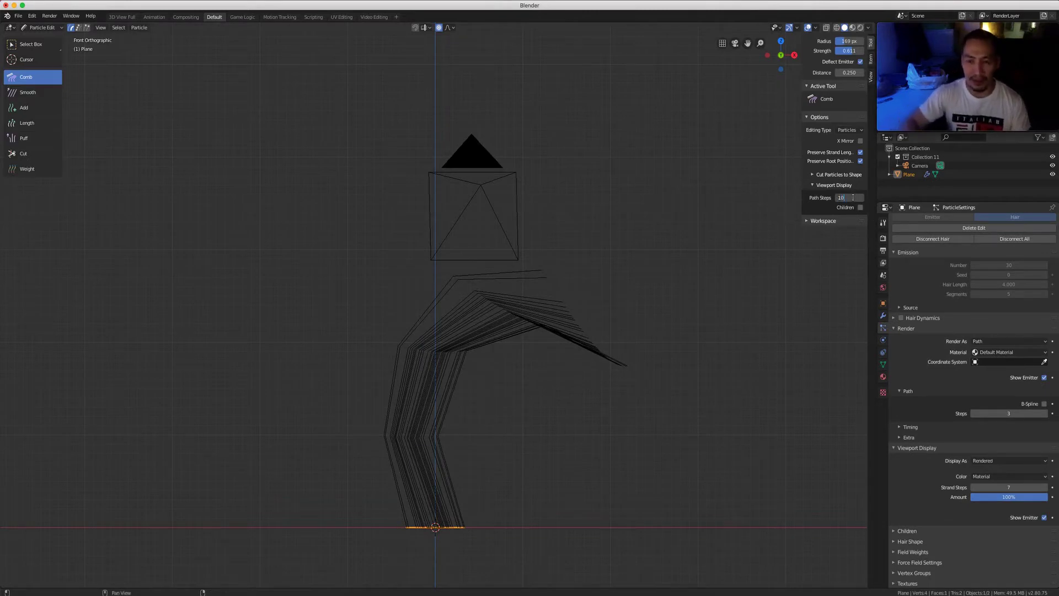
pyautogui.press('Return')
# Comb the strands from the front into a low wave, bulging toward negative X near the roots with tips swept toward positive X.
pyautogui.moveTo(469, 204)
pyautogui.mouseDown()
pyautogui.moveTo(601, 302)
pyautogui.moveTo(640, 356)
pyautogui.mouseUp()
pyautogui.moveTo(540, 370)
pyautogui.mouseDown()
pyautogui.moveTo(634, 459)
pyautogui.moveTo(580, 379)
pyautogui.moveTo(622, 458)
pyautogui.moveTo(515, 388)
pyautogui.moveTo(563, 436)
pyautogui.moveTo(544, 407)
pyautogui.moveTo(428, 406)
pyautogui.moveTo(394, 429)
pyautogui.moveTo(350, 409)
pyautogui.moveTo(412, 442)
pyautogui.moveTo(371, 485)
pyautogui.moveTo(461, 402)
pyautogui.mouseUp()
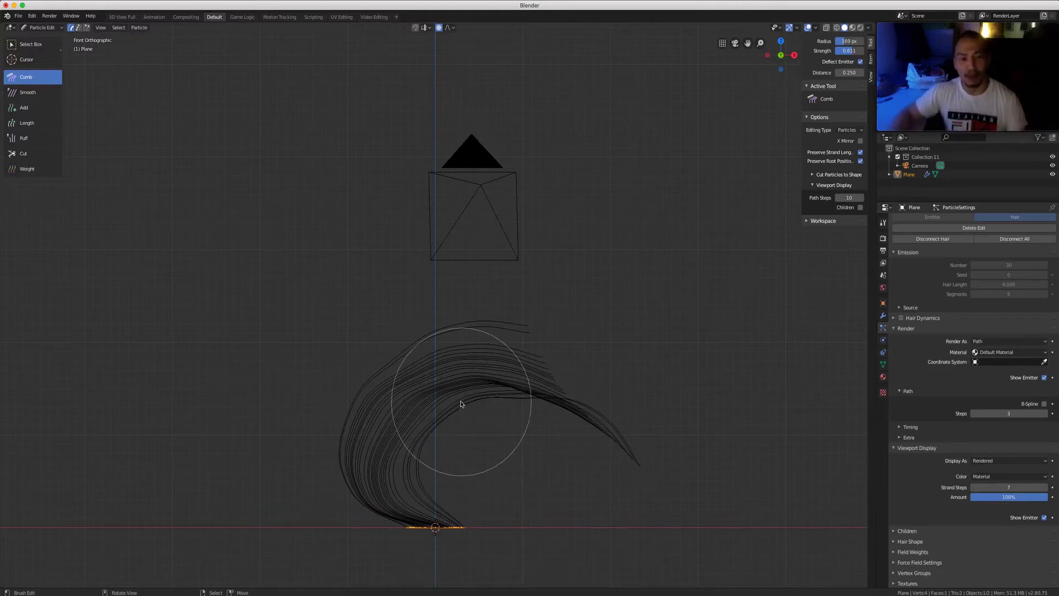
pyautogui.moveTo(475, 303); pyautogui.dragTo(529, 426)
pyautogui.moveTo(432, 343)
pyautogui.mouseDown()
pyautogui.moveTo(489, 431)
pyautogui.moveTo(525, 449)
pyautogui.moveTo(636, 461)
pyautogui.moveTo(596, 486)
pyautogui.moveTo(591, 520)
pyautogui.moveTo(400, 387)
pyautogui.moveTo(364, 403)
pyautogui.mouseUp()
pyautogui.keyDown('shift'); pyautogui.moveTo(601, 433); pyautogui.dragTo(600, 316, button='middle'); pyautogui.keyUp('shift')
pyautogui.moveTo(600, 316)
pyautogui.mouseDown()
pyautogui.moveTo(490, 315)
pyautogui.moveTo(438, 386)
pyautogui.moveTo(407, 355)
pyautogui.moveTo(392, 367)
pyautogui.mouseUp()
pyautogui.moveTo(609, 331); pyautogui.dragTo(599, 405)
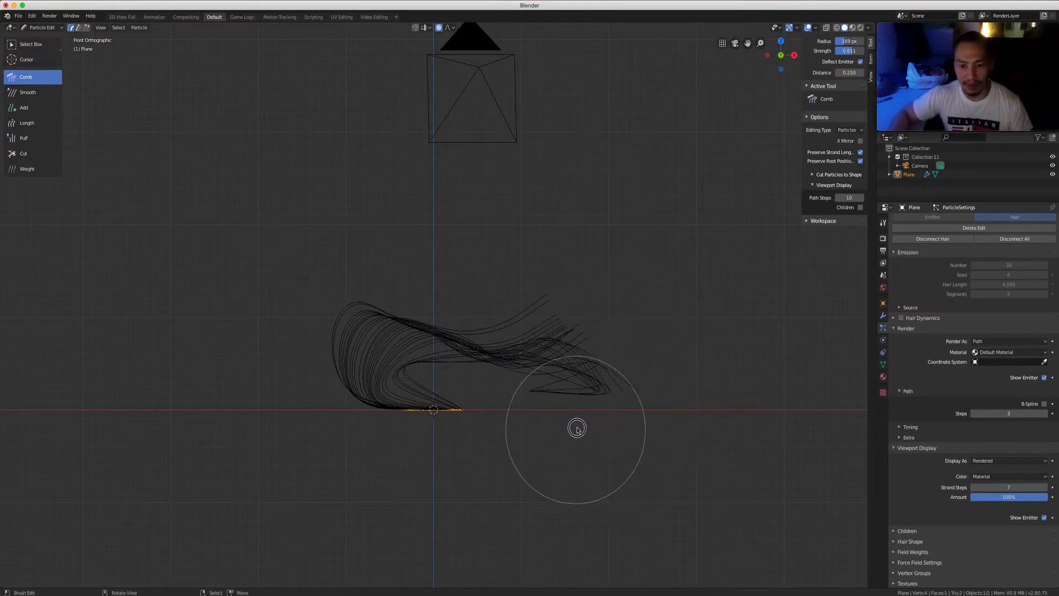
pyautogui.moveTo(622, 256); pyautogui.dragTo(617, 293, button='middle')
# Comb the strands toward positive X from the top view and return to the front view.
pyautogui.press('KP_7')
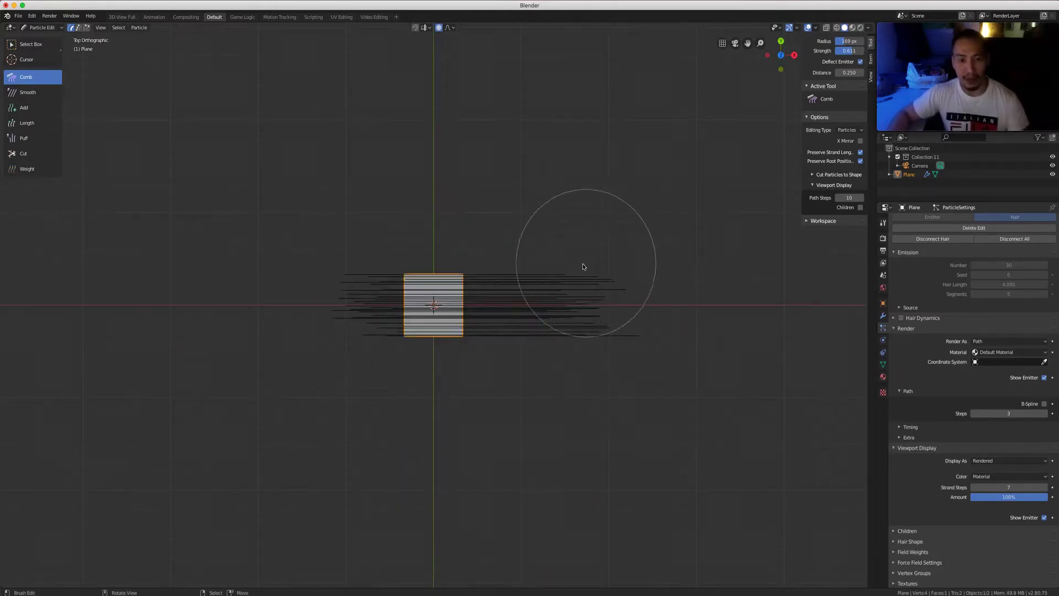
pyautogui.moveTo(412, 289)
pyautogui.mouseDown()
pyautogui.moveTo(413, 264)
pyautogui.moveTo(551, 307)
pyautogui.moveTo(551, 333)
pyautogui.moveTo(570, 286)
pyautogui.moveTo(563, 241)
pyautogui.moveTo(439, 237)
pyautogui.moveTo(447, 282)
pyautogui.moveTo(438, 326)
pyautogui.moveTo(596, 379)
pyautogui.moveTo(544, 403)
pyautogui.moveTo(543, 380)
pyautogui.moveTo(589, 322)
pyautogui.moveTo(614, 355)
pyautogui.mouseUp()
pyautogui.press('KP_1')
# Refine the wave from the front by combing its rear bulge and gathering the loose tips into a downward-tapering point.
pyautogui.moveTo(644, 410)
pyautogui.mouseDown()
pyautogui.moveTo(532, 386)
pyautogui.moveTo(532, 412)
pyautogui.moveTo(526, 348)
pyautogui.mouseUp()
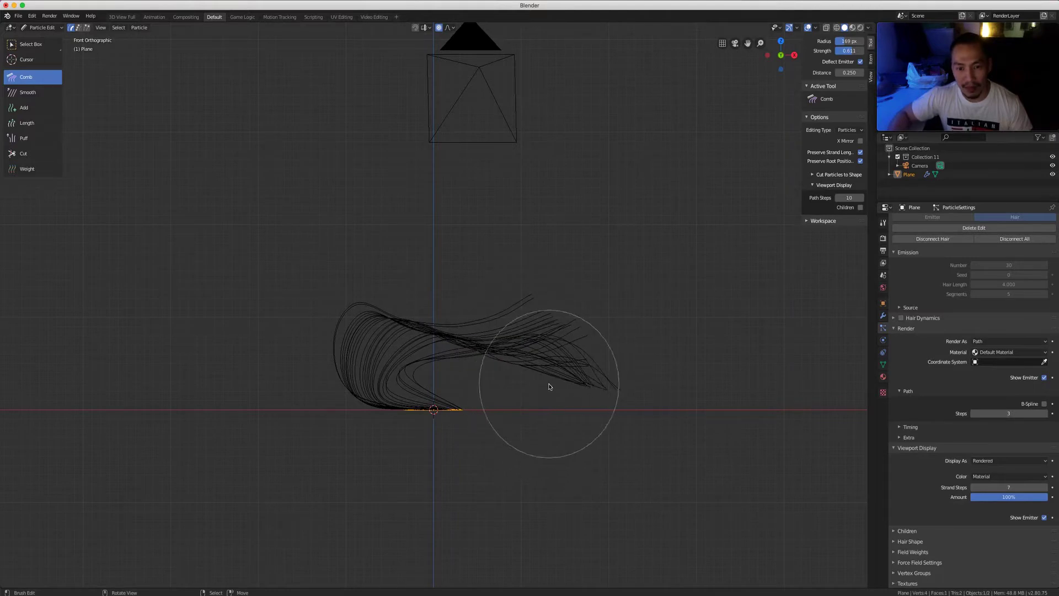
pyautogui.moveTo(442, 383)
pyautogui.mouseDown()
pyautogui.moveTo(383, 367)
pyautogui.moveTo(386, 289)
pyautogui.mouseUp()
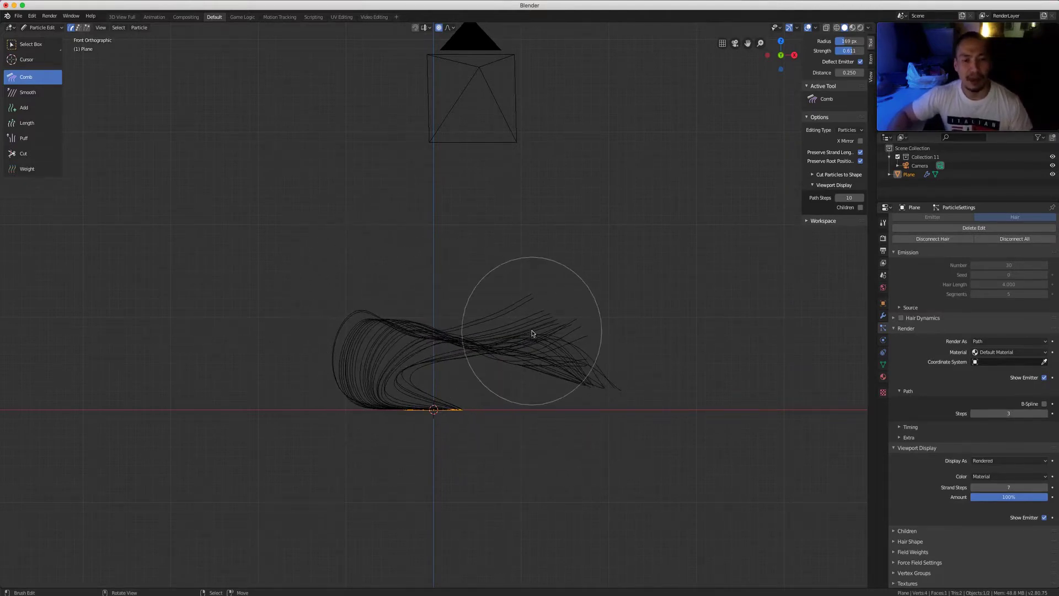
pyautogui.scroll(2, 549, 348)
pyautogui.scroll(-4, 548, 349)
pyautogui.keyDown('shift'); pyautogui.moveTo(492, 361); pyautogui.dragTo(477, 313, button='middle'); pyautogui.keyUp('shift')
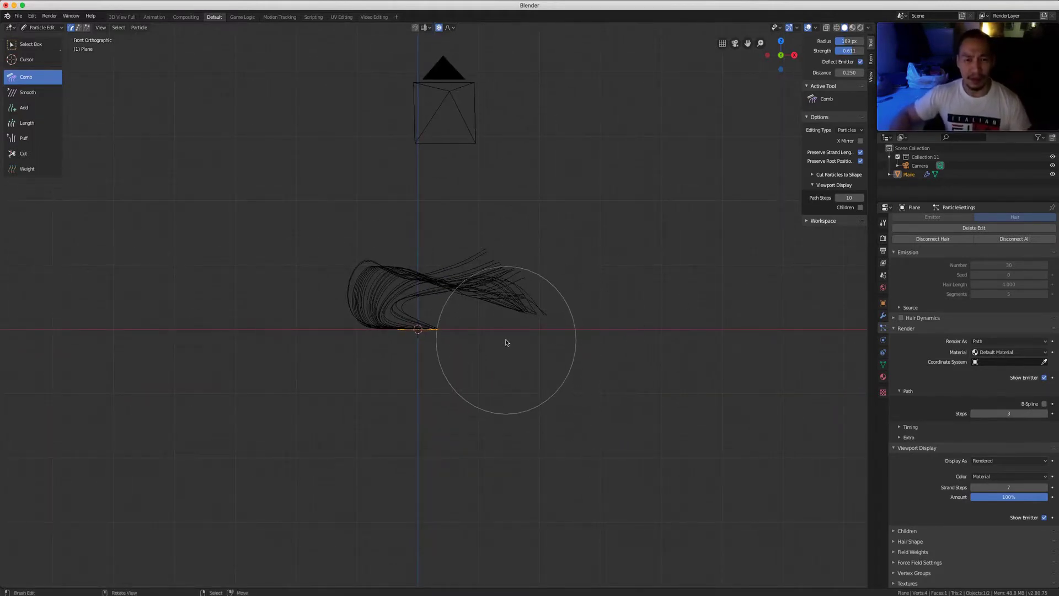
pyautogui.moveTo(495, 216); pyautogui.dragTo(543, 286)
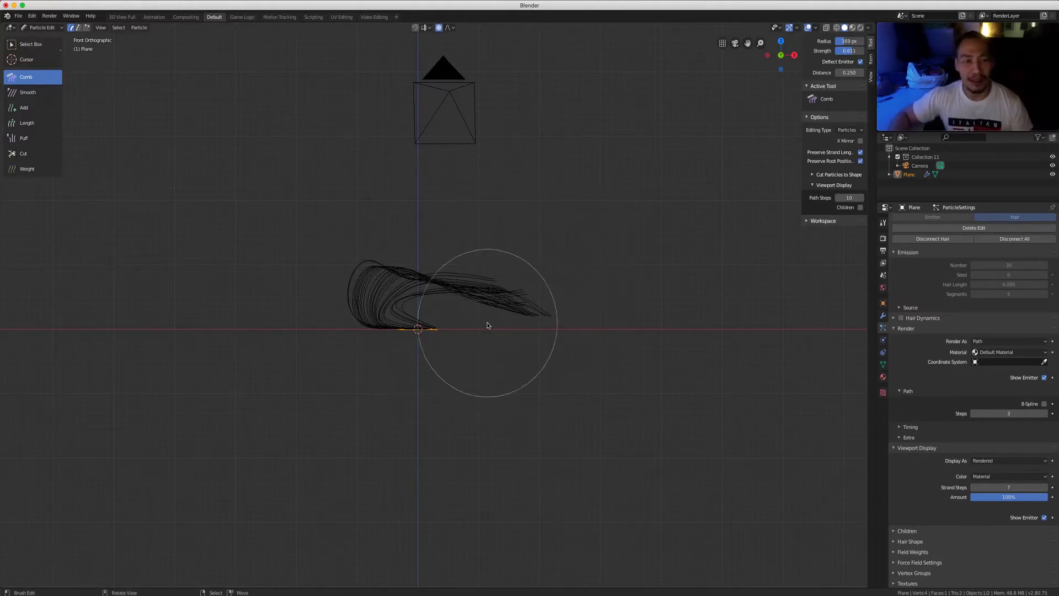
pyautogui.scroll(2, 487, 326)
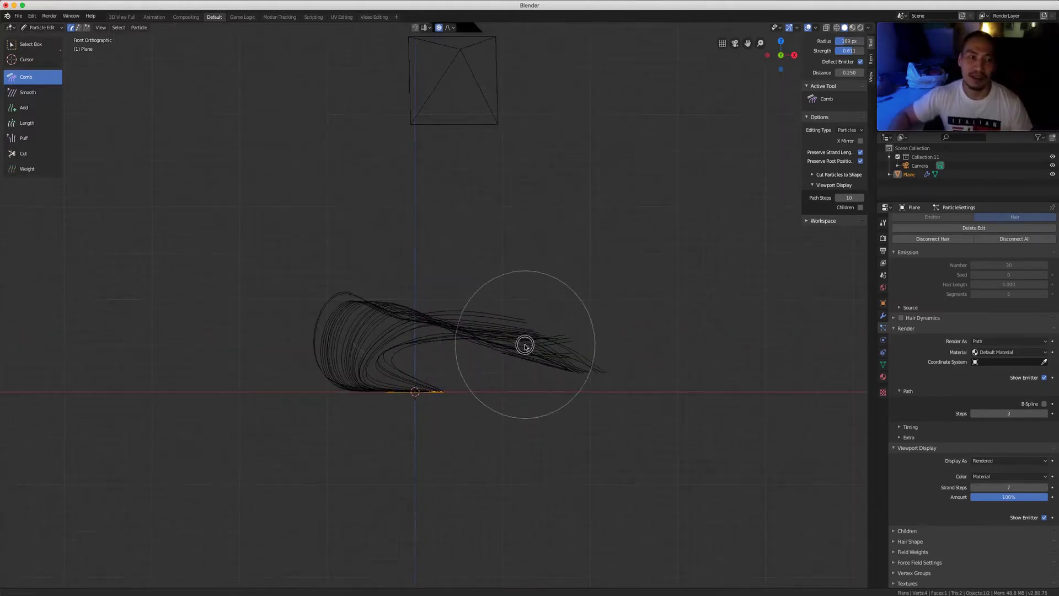
# Return the plane to Object Mode and open the modifier settings of its particle system.
pyautogui.click(44, 29)
pyautogui.click(42, 35)
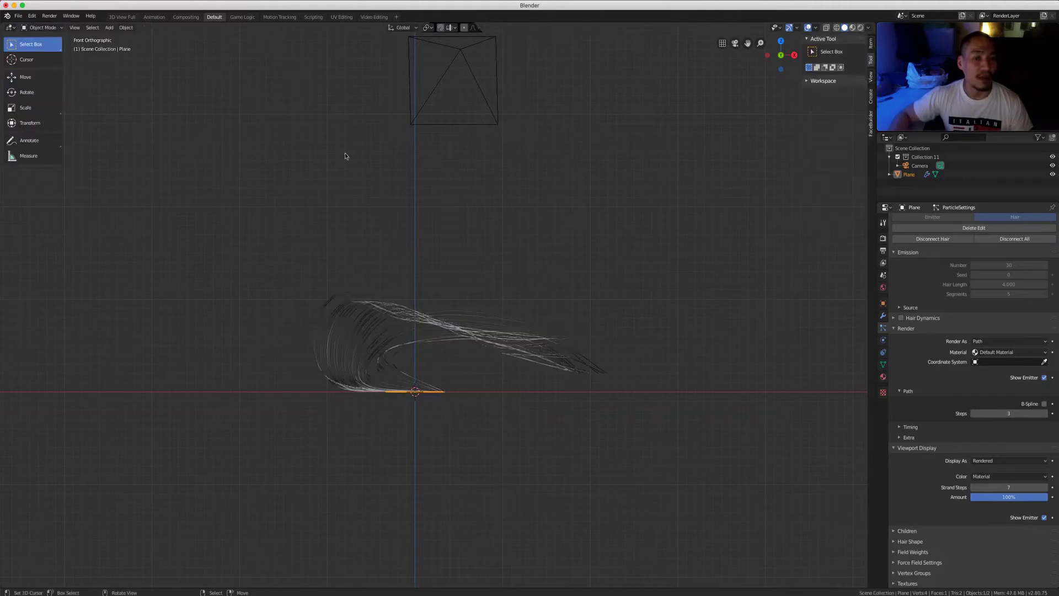
pyautogui.moveTo(432, 314); pyautogui.dragTo(525, 350, button='middle')
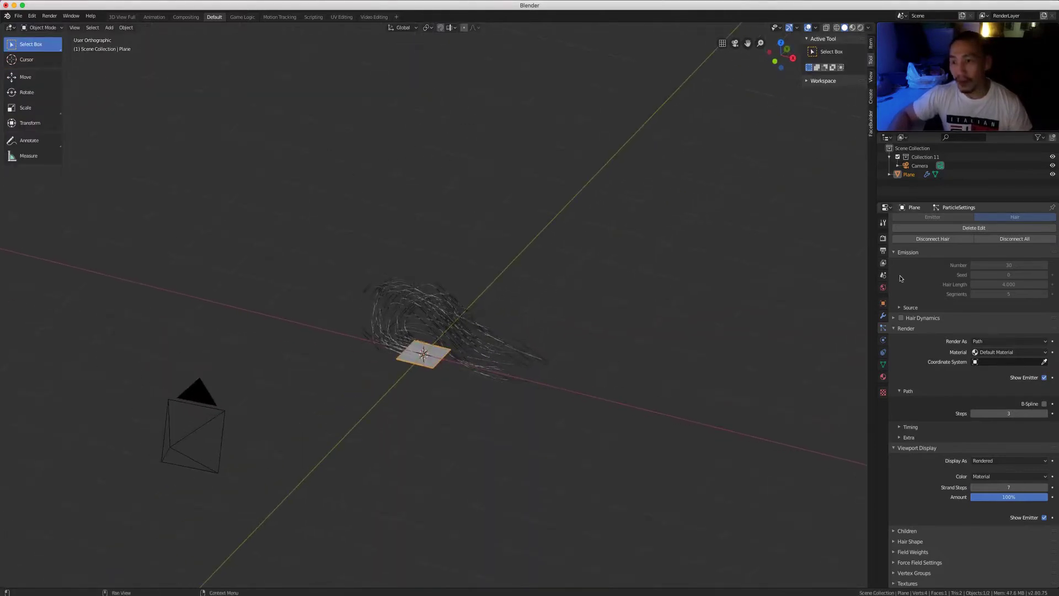
pyautogui.click(884, 317)
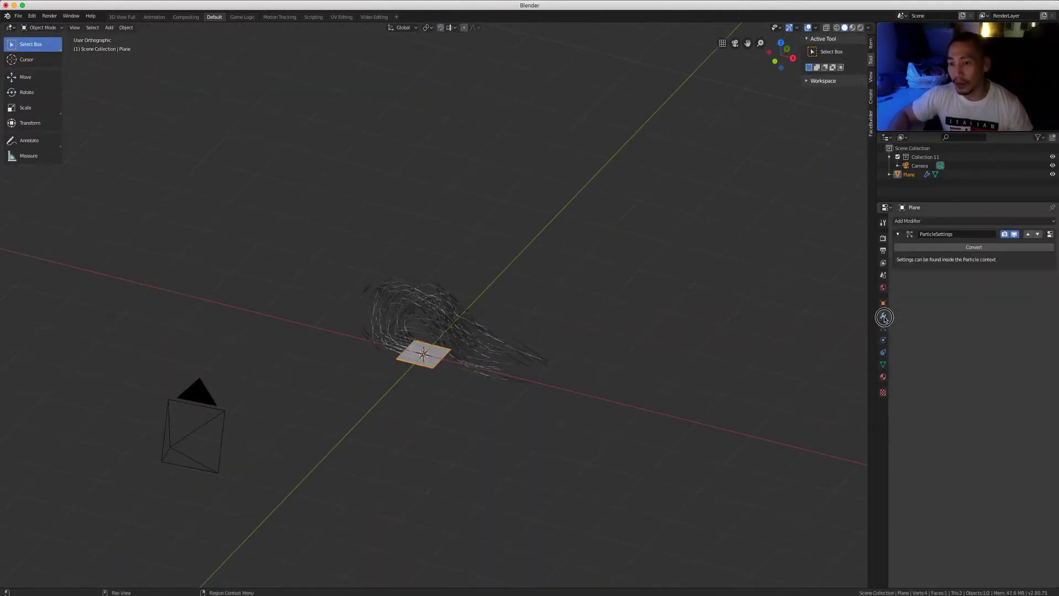
# Convert the plane's hair particle system to a mesh and move the mesh along positive X, clear of the plane.
pyautogui.click(990, 248)
pyautogui.moveTo(496, 332); pyautogui.dragTo(426, 355, button='middle')
pyautogui.press('KP_7')
pyautogui.press('g')
pyautogui.click(660, 435)
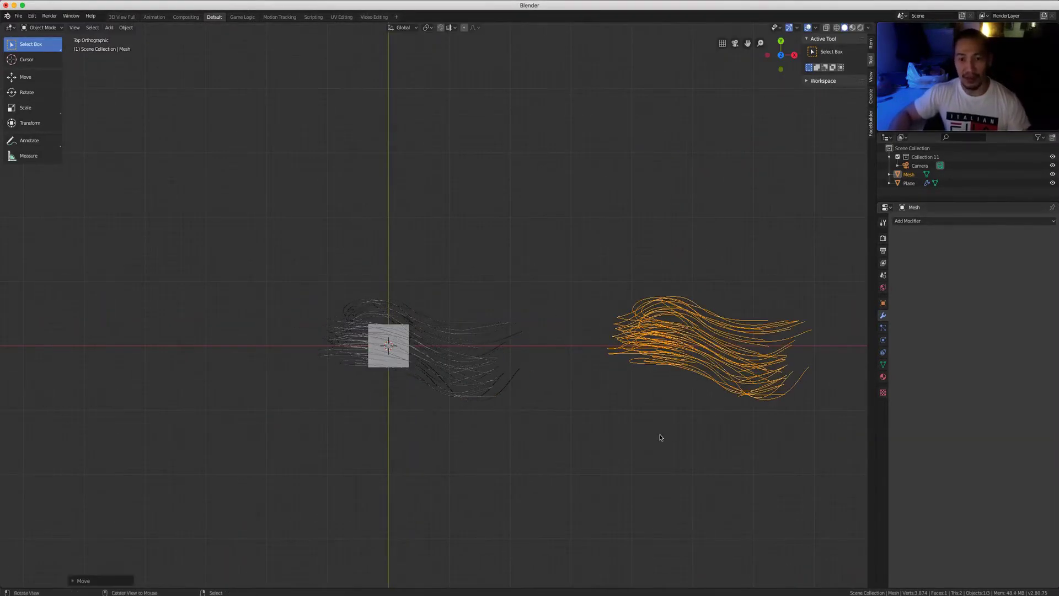
# Select the original plane with its particle hair and hide it.
pyautogui.press('KP_1')
pyautogui.moveTo(352, 384); pyautogui.dragTo(449, 359, button='middle')
pyautogui.click(414, 360)
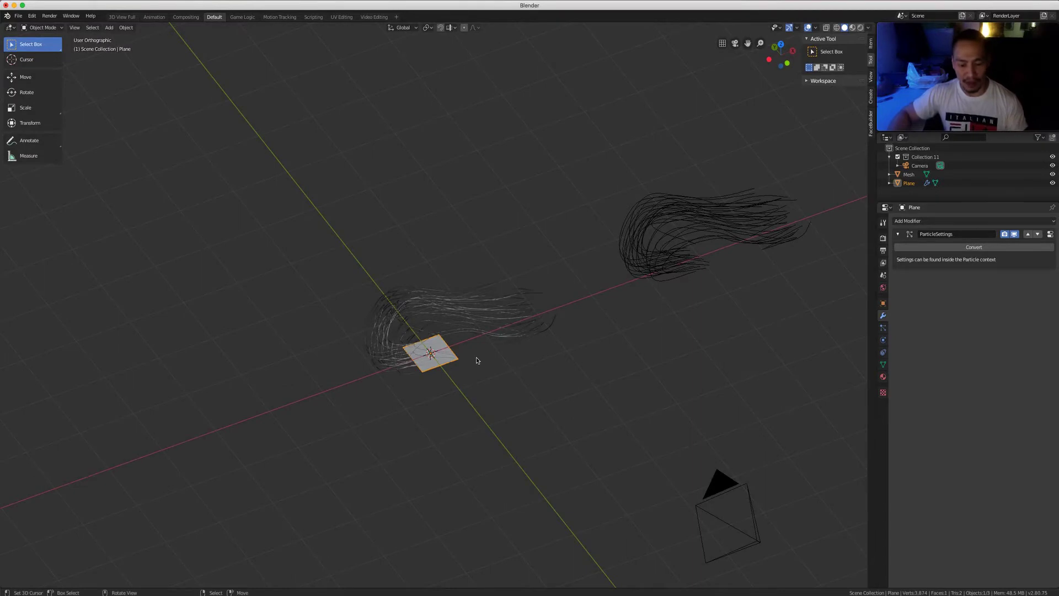
pyautogui.press('KP_7')
pyautogui.press('h')
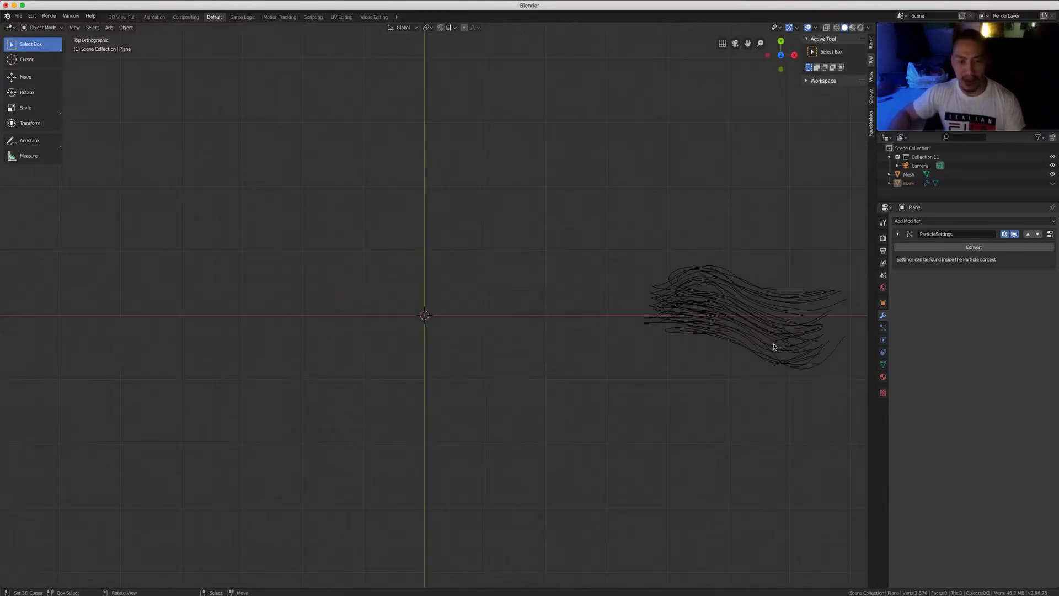
# Move the converted hair mesh about 5 units toward negative X, back over the world origin.
pyautogui.click(768, 368)
pyautogui.press('g')
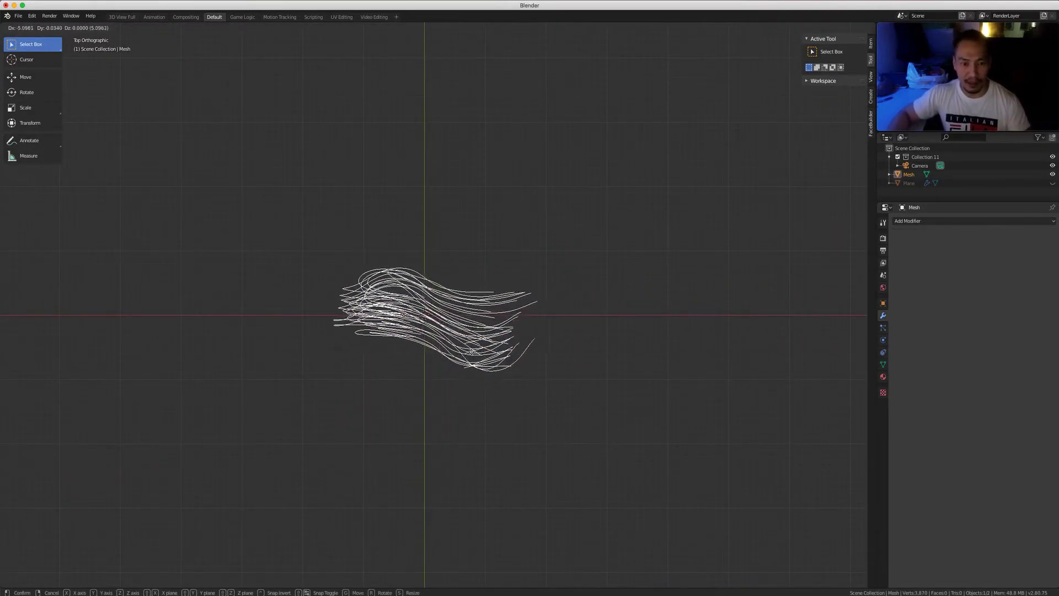
pyautogui.click(470, 354)
pyautogui.press('KP_1')
pyautogui.scroll(4, 469, 356)
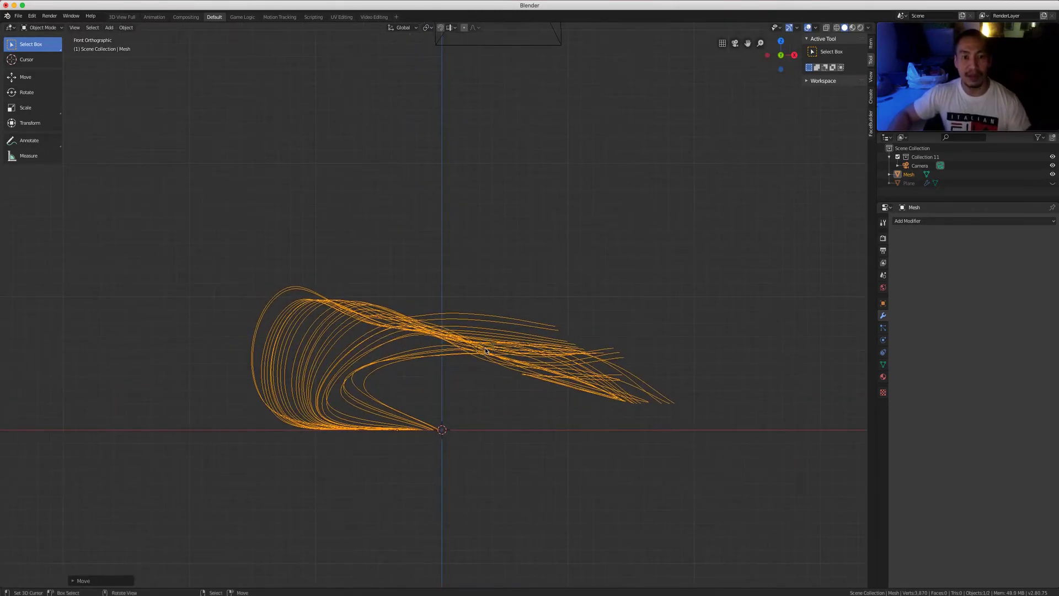
# Enter Edit Mode on the hair mesh and select a single strand-end vertex near the world origin.
pyautogui.press('Tab')
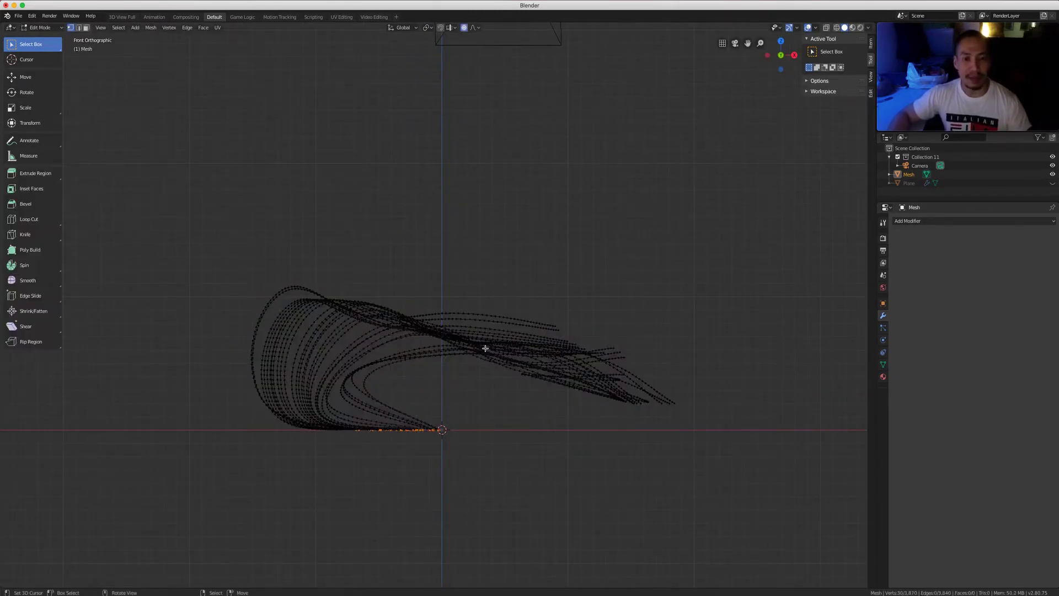
pyautogui.moveTo(486, 350); pyautogui.dragTo(453, 428, button='middle')
pyautogui.keyDown('alt'); pyautogui.moveTo(453, 429); pyautogui.dragTo(471, 387); pyautogui.keyUp('alt')
pyautogui.press('KP_1')
pyautogui.keyDown('shift'); pyautogui.moveTo(519, 346); pyautogui.dragTo(509, 317, button='middle'); pyautogui.keyUp('shift')
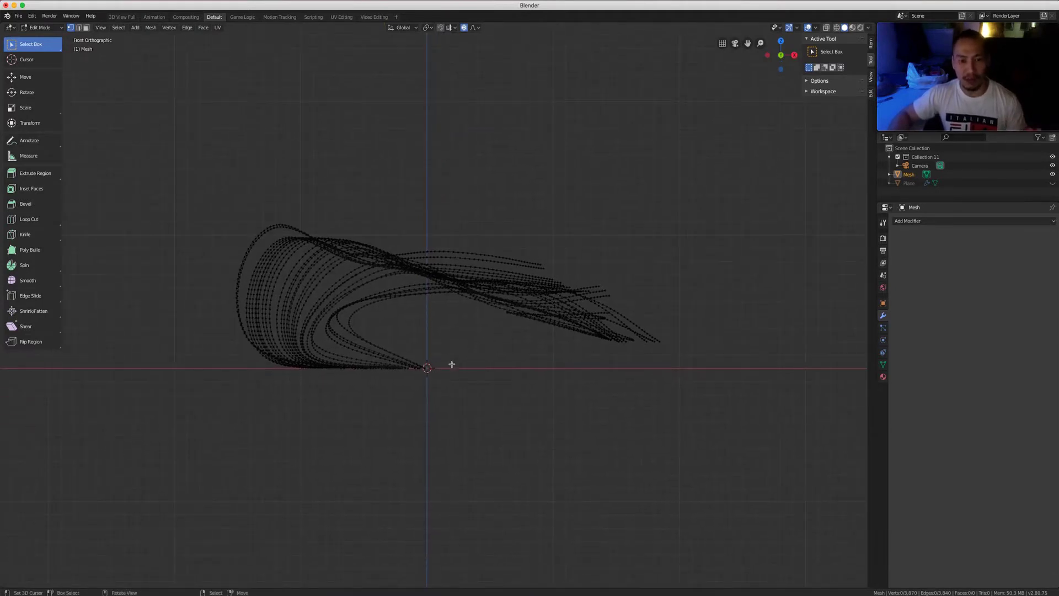
pyautogui.moveTo(480, 330); pyautogui.dragTo(461, 350, button='middle')
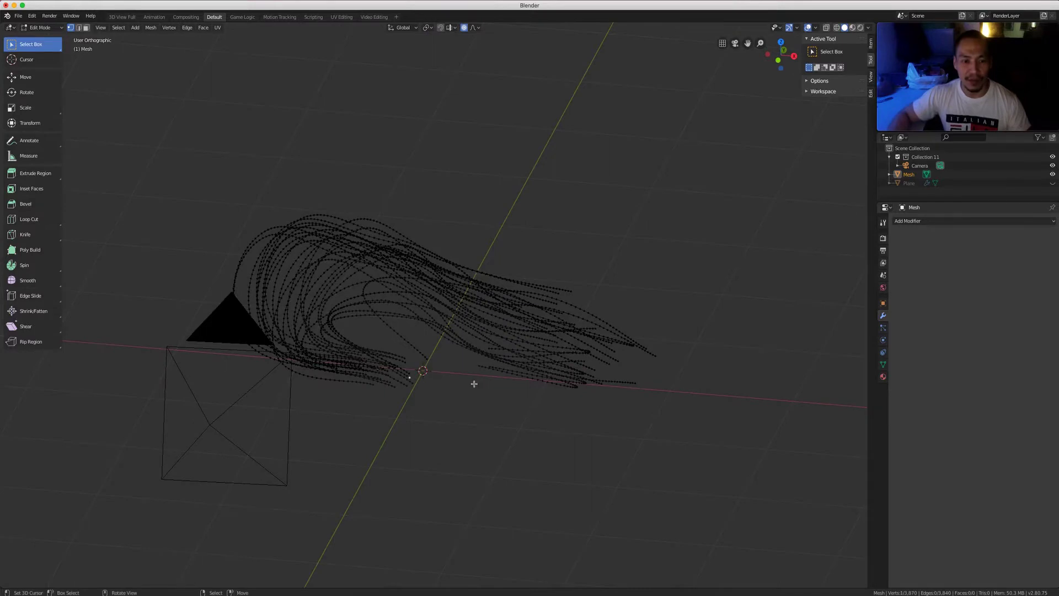
pyautogui.moveTo(471, 385); pyautogui.dragTo(489, 361, button='middle')
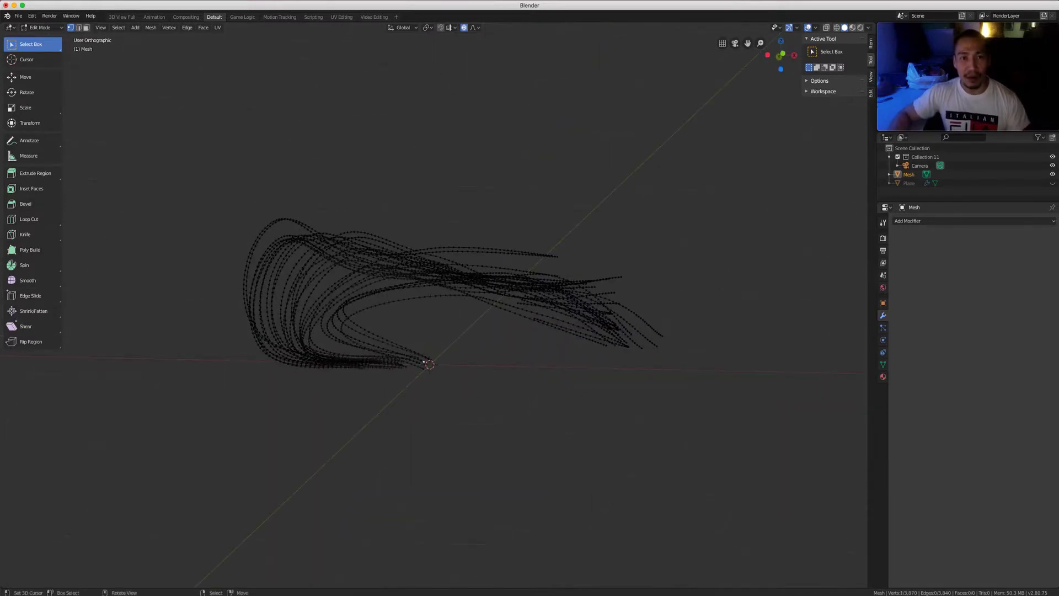
# Enable proportional editing and, from the front view, move the root vertex slightly up and toward positive X with proportional size 0.62.
pyautogui.click(464, 28)
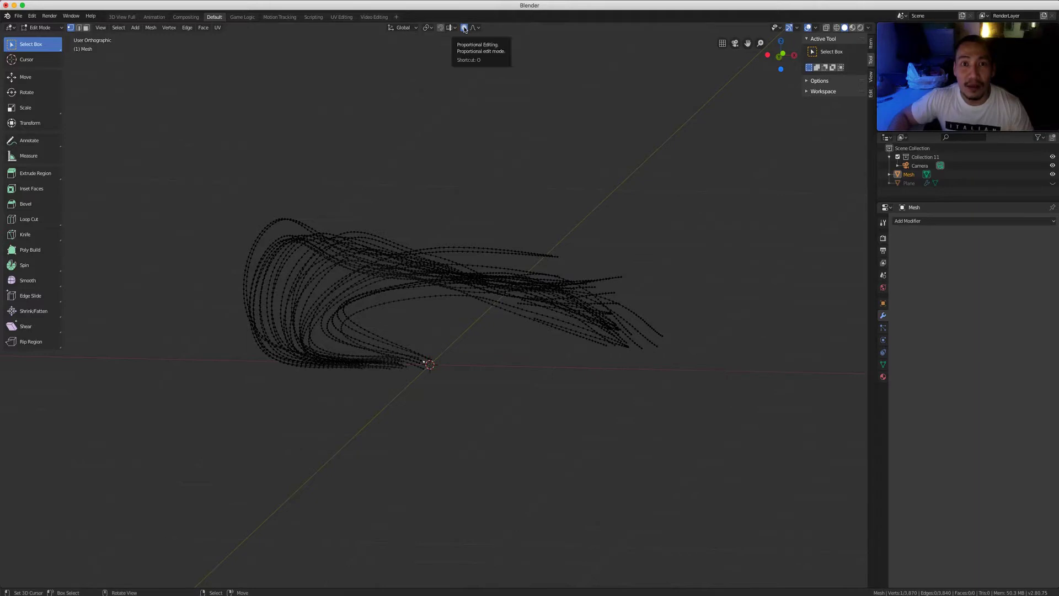
pyautogui.press('KP_1')
pyautogui.keyDown('shift'); pyautogui.moveTo(516, 356); pyautogui.dragTo(585, 317, button='middle'); pyautogui.keyUp('shift')
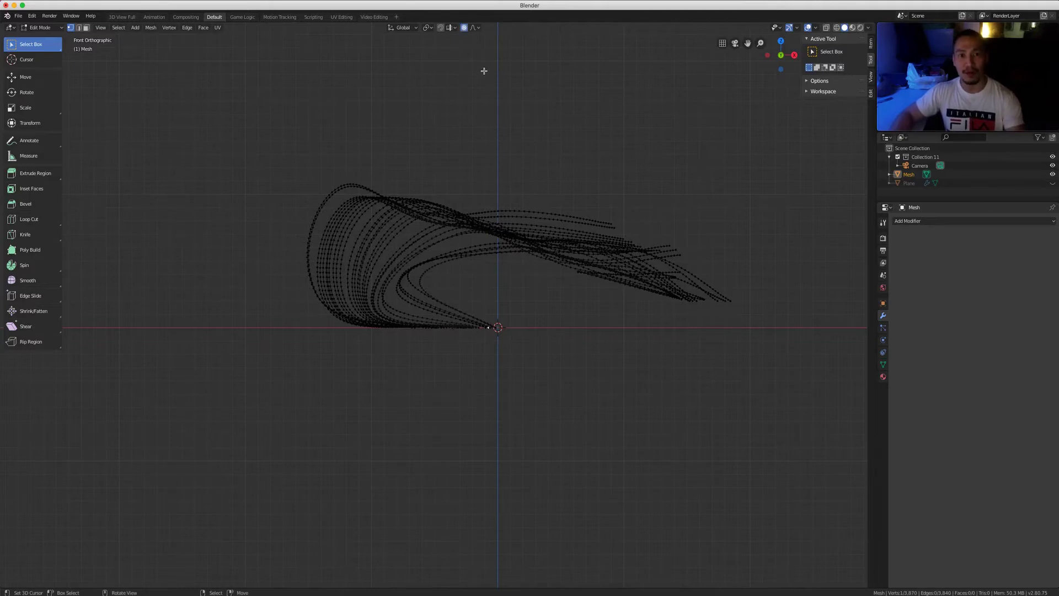
pyautogui.keyDown('shift'); pyautogui.moveTo(525, 286); pyautogui.dragTo(534, 315, button='middle'); pyautogui.keyUp('shift')
pyautogui.press('g')
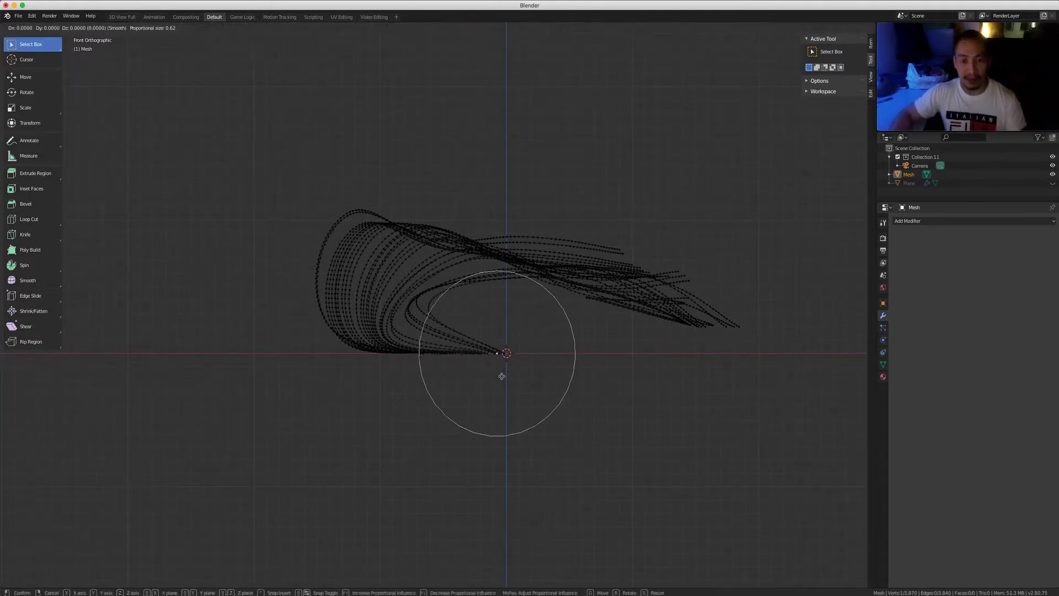
pyautogui.click(505, 362)
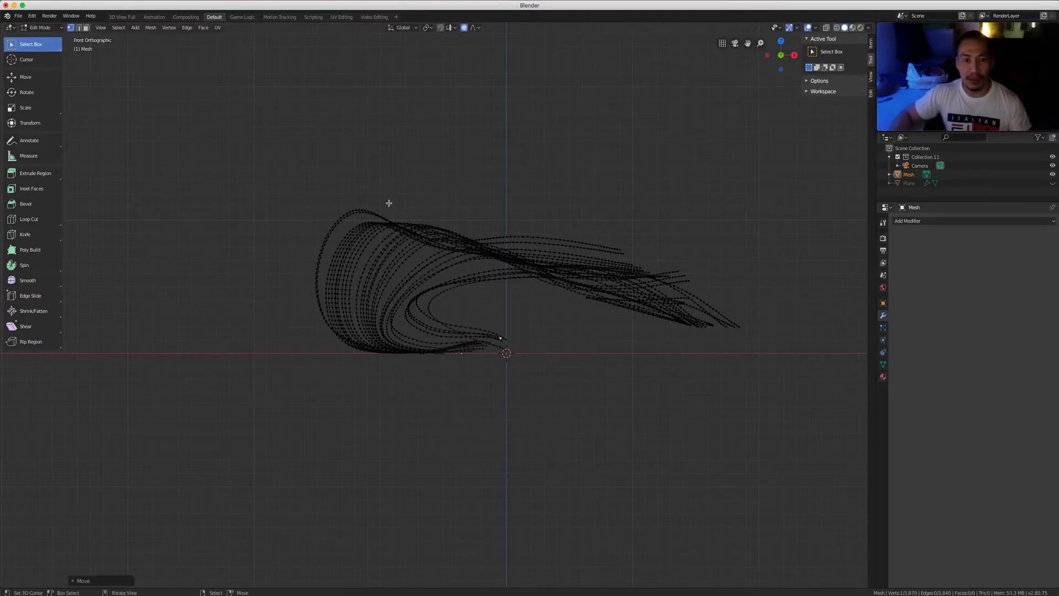
# Reshape the top of the wave from the front by lowering its rear crest and moving its upper front strands.
pyautogui.click(346, 212)
pyautogui.press('g')
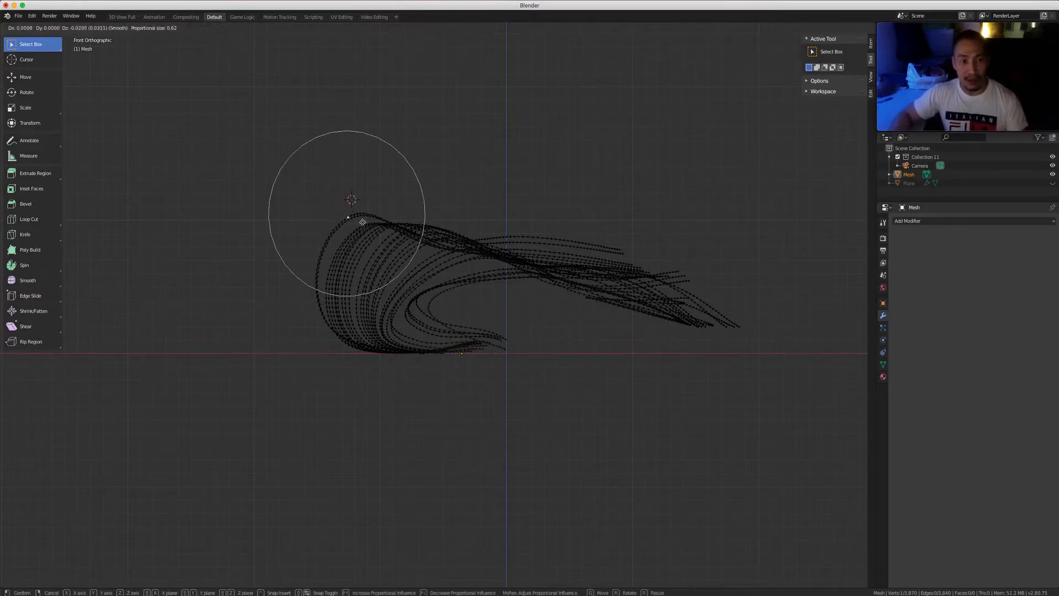
pyautogui.click(397, 234)
pyautogui.press('g')
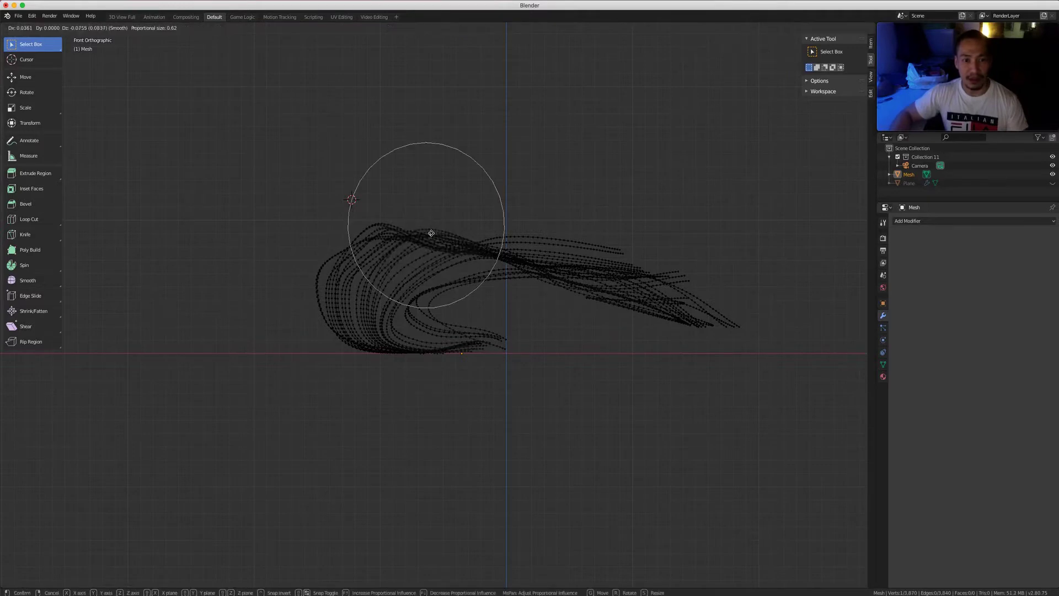
pyautogui.press('Escape')
pyautogui.click(631, 244)
pyautogui.press('g')
pyautogui.press('Escape')
# Curl the front tips downward and back toward negative X by moving and rotating the tip vertex with proportional falloff.
pyautogui.click(740, 333)
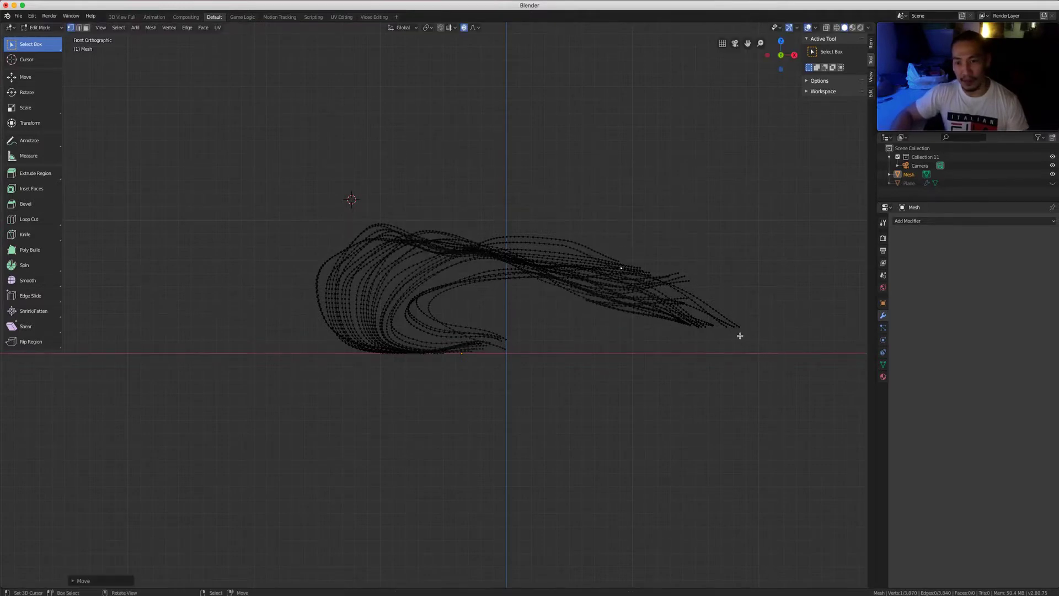
pyautogui.press('g')
pyautogui.click(687, 387)
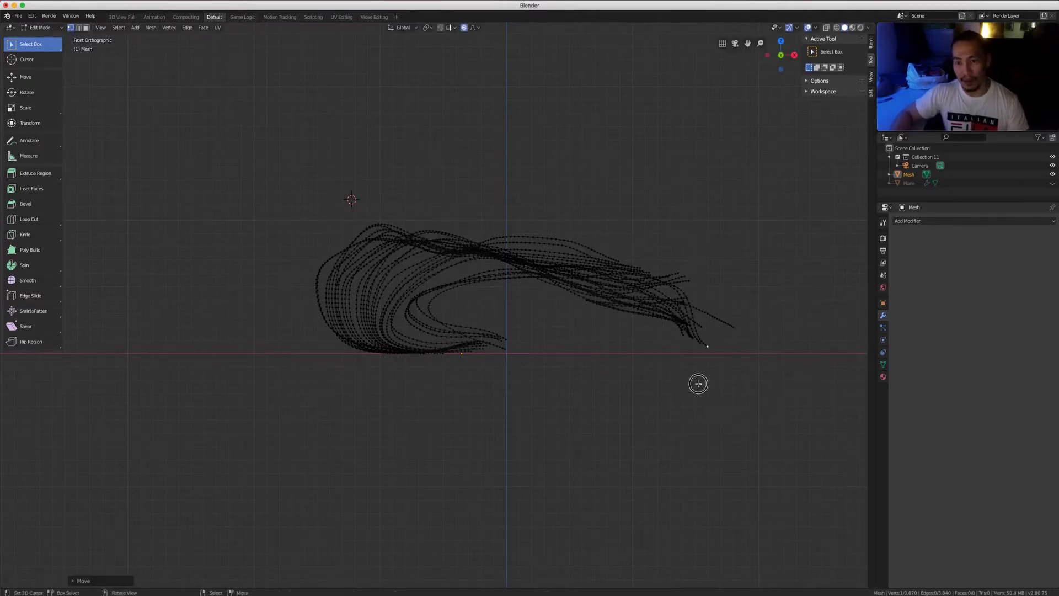
pyautogui.press('r')
pyautogui.click(741, 391)
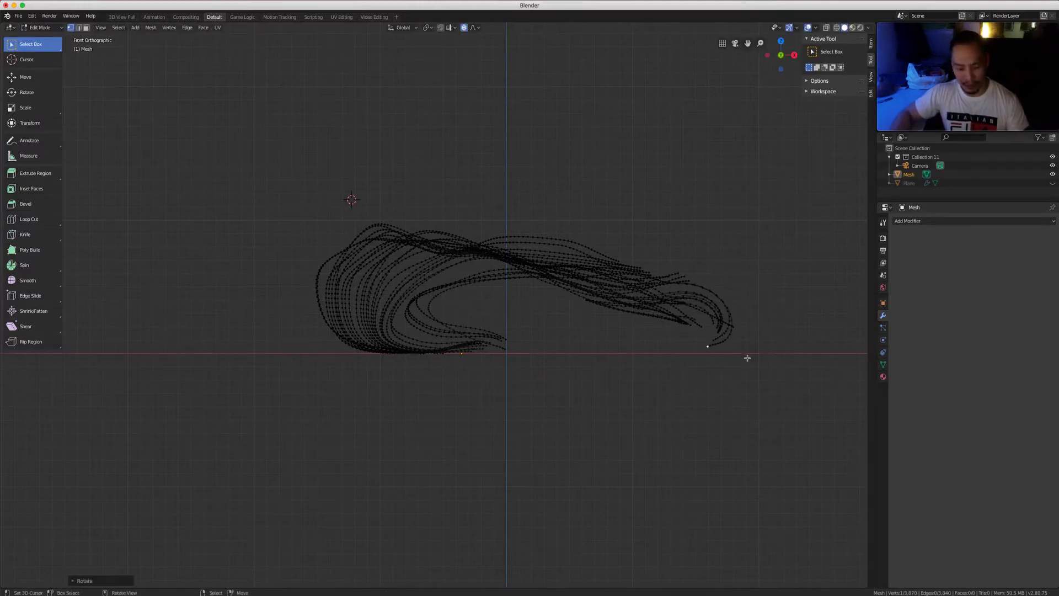
pyautogui.press('g')
pyautogui.click(685, 366)
# Pull the underside strands just behind the curled tips downward and slightly toward negative X.
pyautogui.rightClick(614, 304)
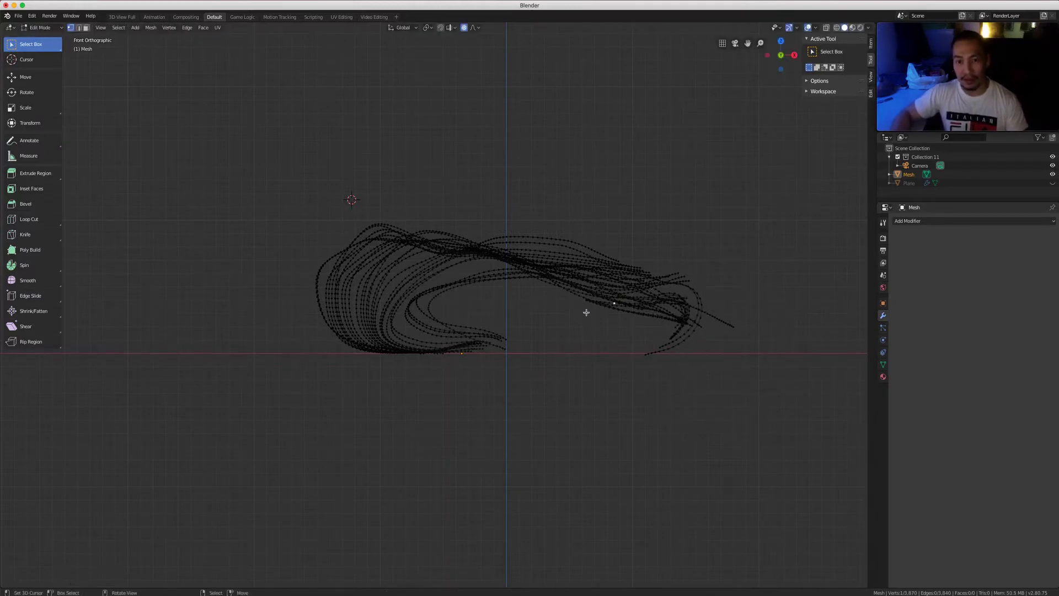
pyautogui.press('g')
pyautogui.click(579, 329)
# Adjust the proportional radius and pull the inner strands near the middle of the wave slightly downward.
pyautogui.click(522, 282)
pyautogui.press('g')
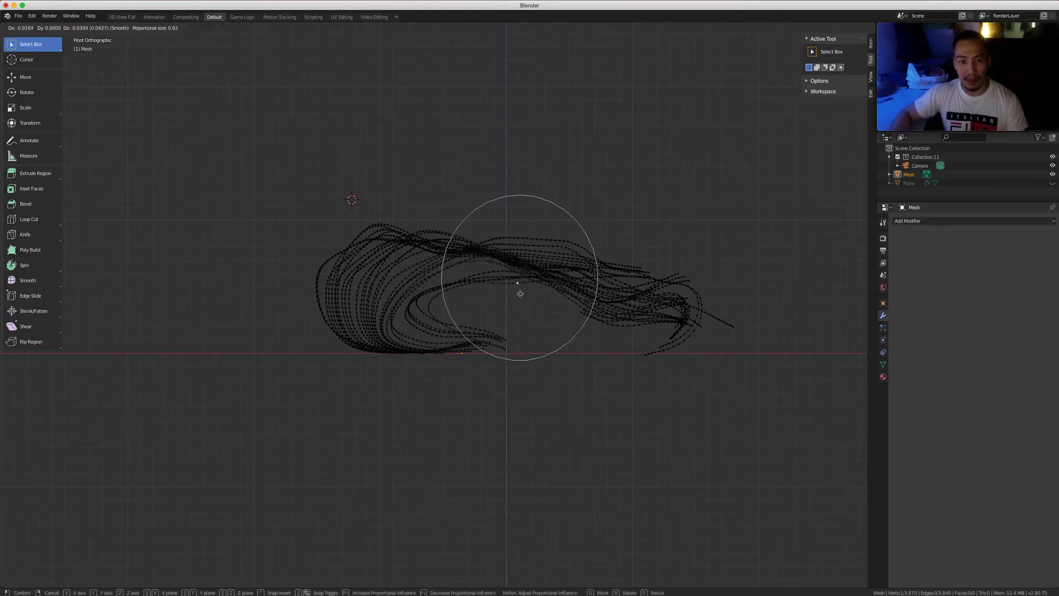
pyautogui.press('Escape')
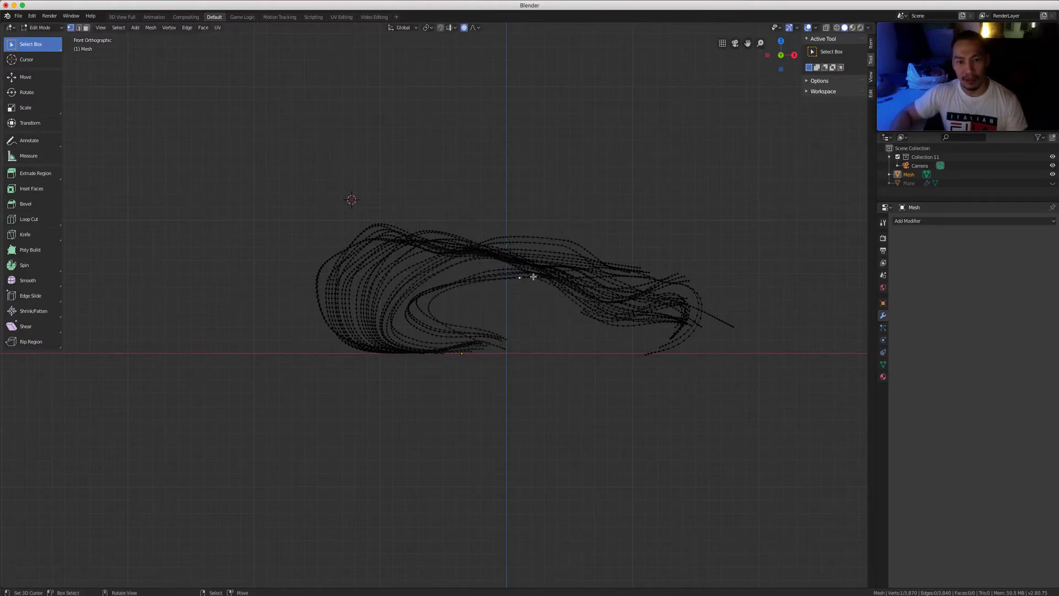
pyautogui.press('g')
pyautogui.scroll(-4, 541, 305)
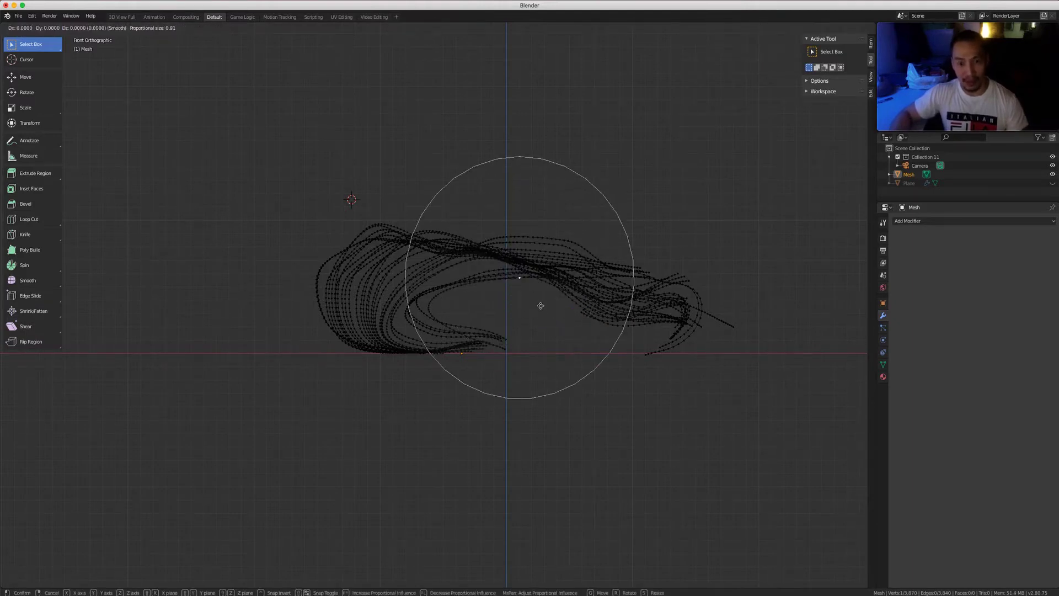
pyautogui.rightClick(534, 323)
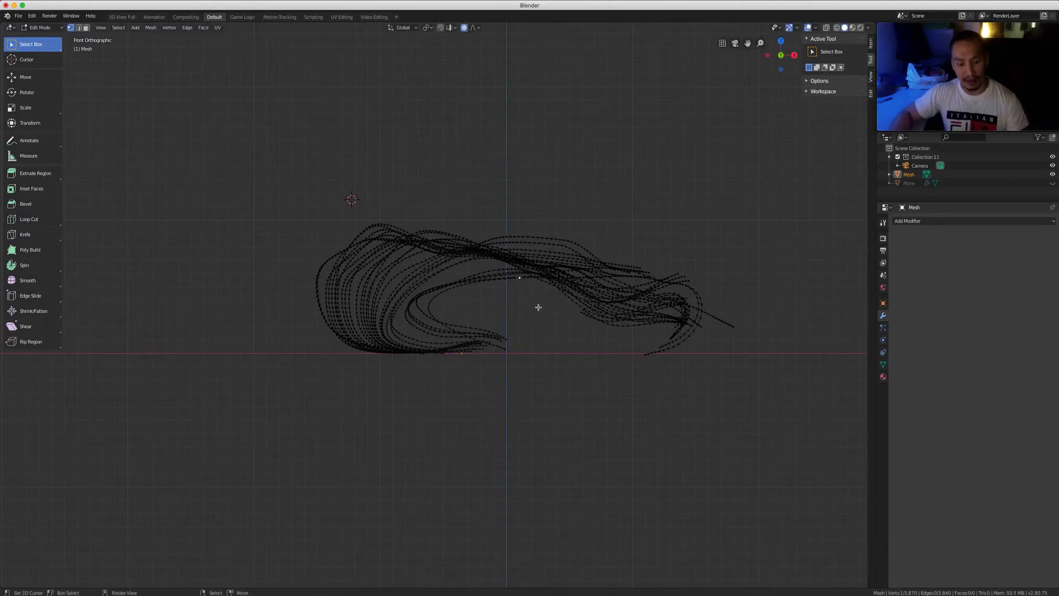
pyautogui.press('g')
pyautogui.scroll(4, 539, 305)
pyautogui.click(530, 329)
# Widen the lock from the top view, bulging one side toward positive Y and the opposite side toward negative Y.
pyautogui.press('KP_7')
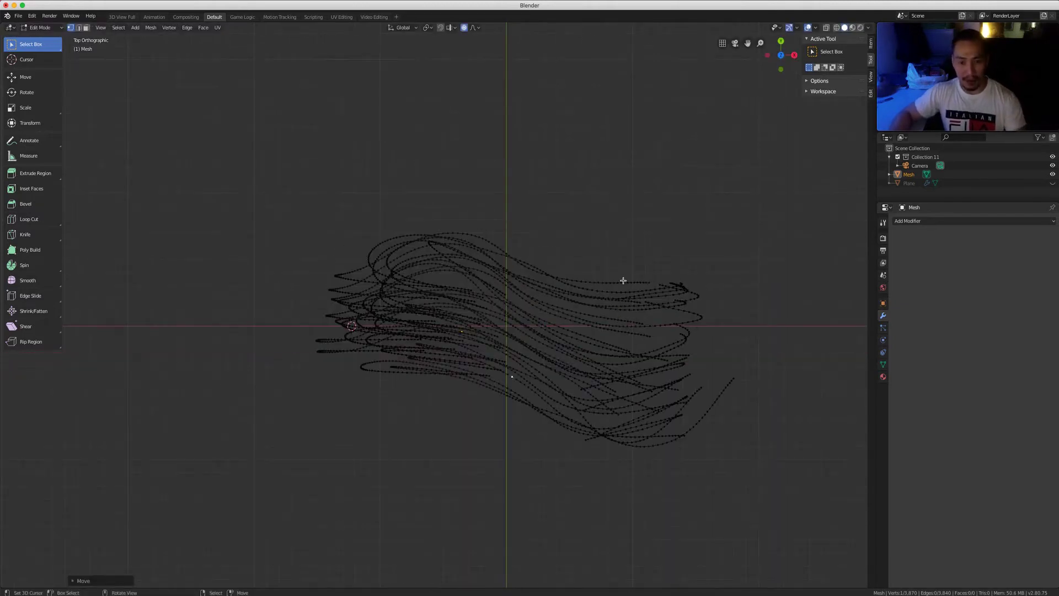
pyautogui.click(537, 269)
pyautogui.press('g')
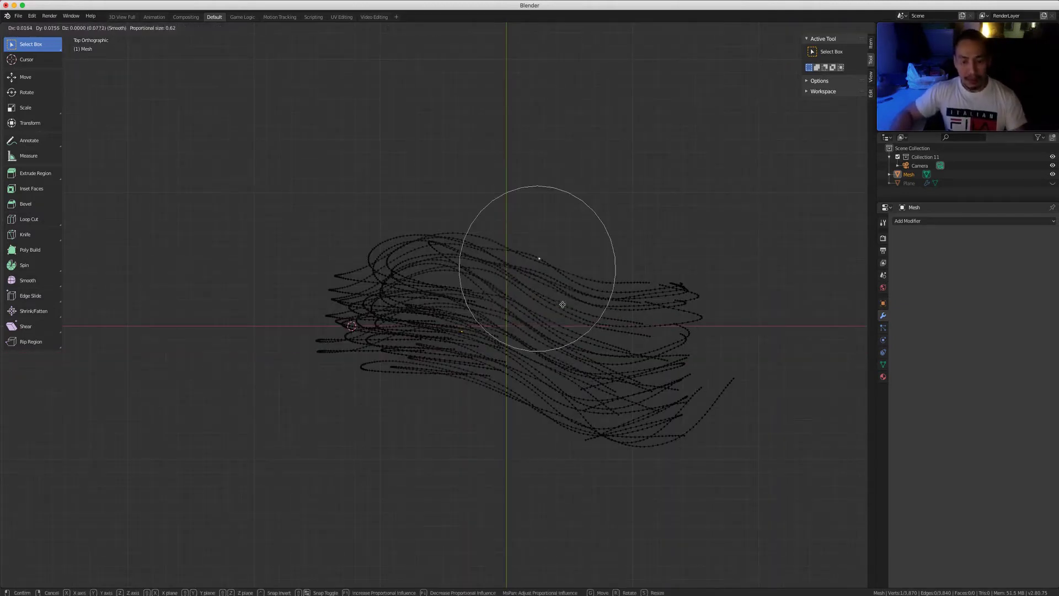
pyautogui.click(500, 408)
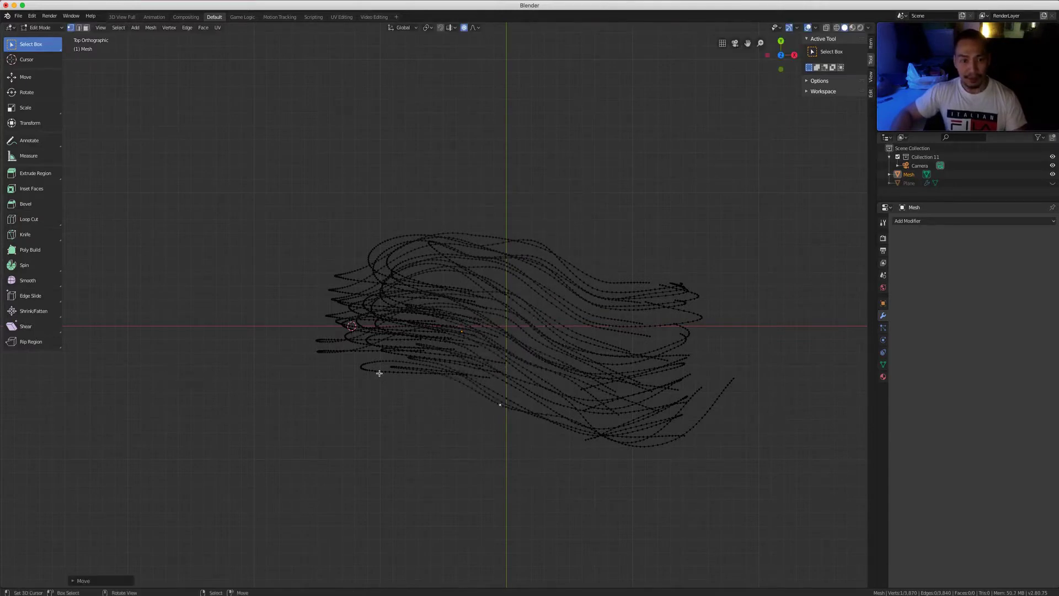
pyautogui.rightClick(379, 372)
pyautogui.press('g')
pyautogui.click(373, 390)
# Scale up the strands around a vertex in the rear half with proportional editing, and fill between the selected vertices.
pyautogui.rightClick(426, 306)
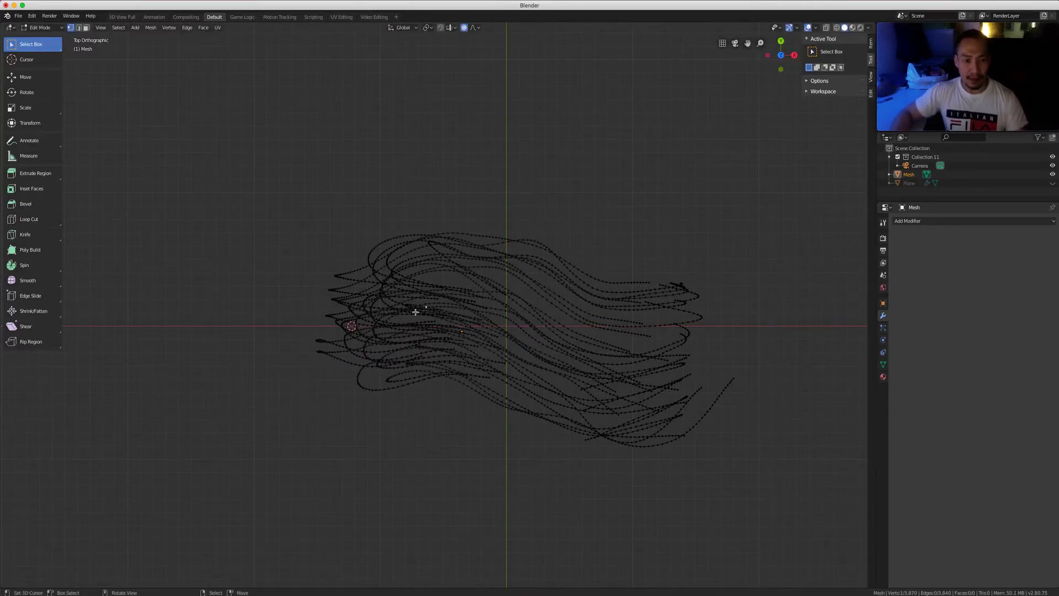
pyautogui.press('s')
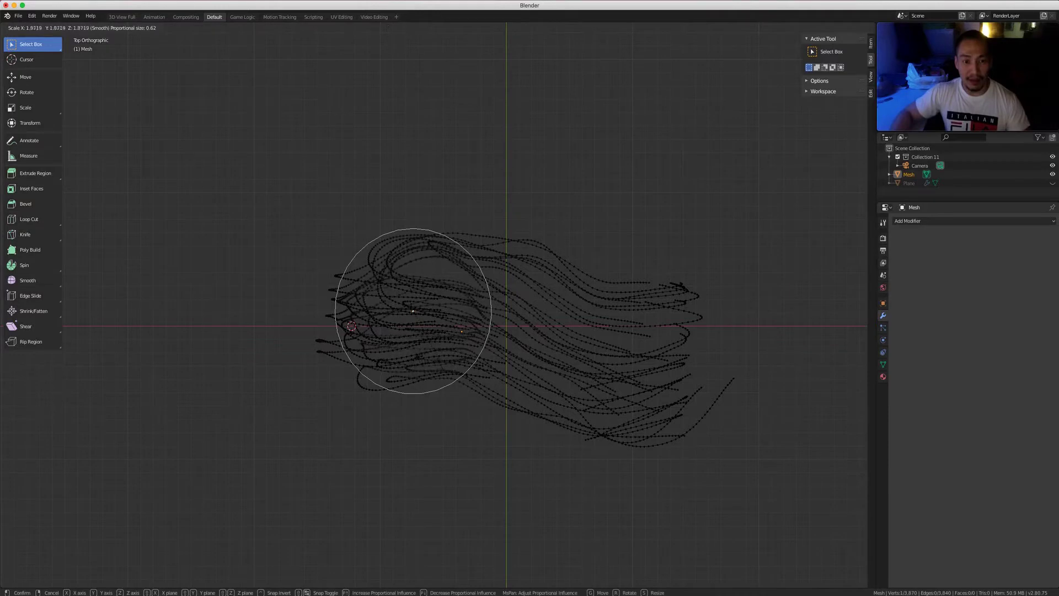
pyautogui.click(438, 360)
pyautogui.press('g')
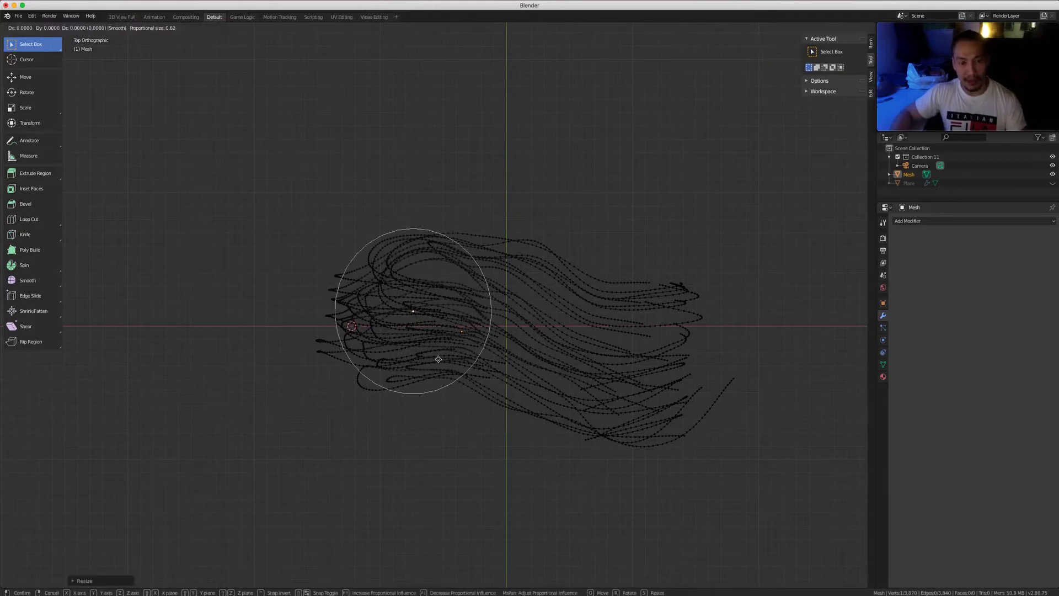
pyautogui.rightClick(438, 360)
pyautogui.press('f')
pyautogui.click(441, 398)
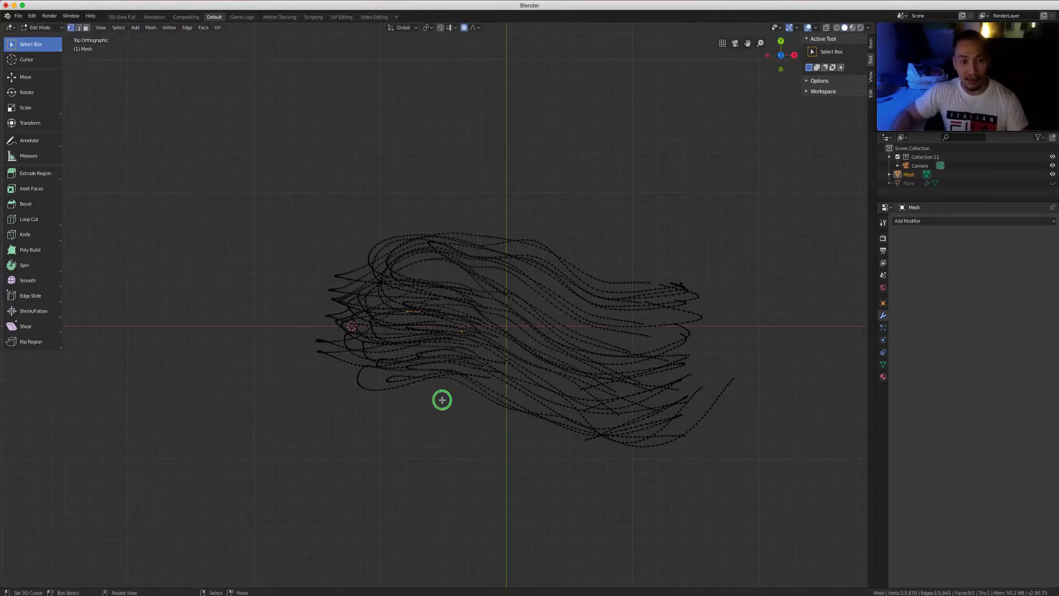
# Undo the latest edits and try a stronger proportional scaling of about 2.45 around the same vertex.
pyautogui.hotkey('ctrl', 'z')
pyautogui.hotkey('ctrl', 'z')
pyautogui.press('g')
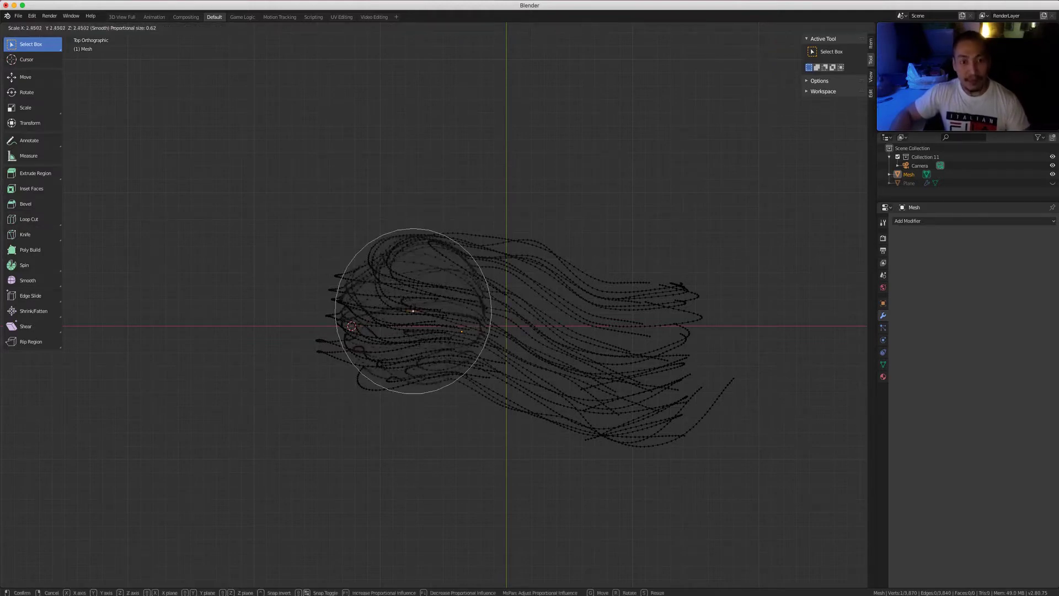
pyautogui.rightClick(441, 330)
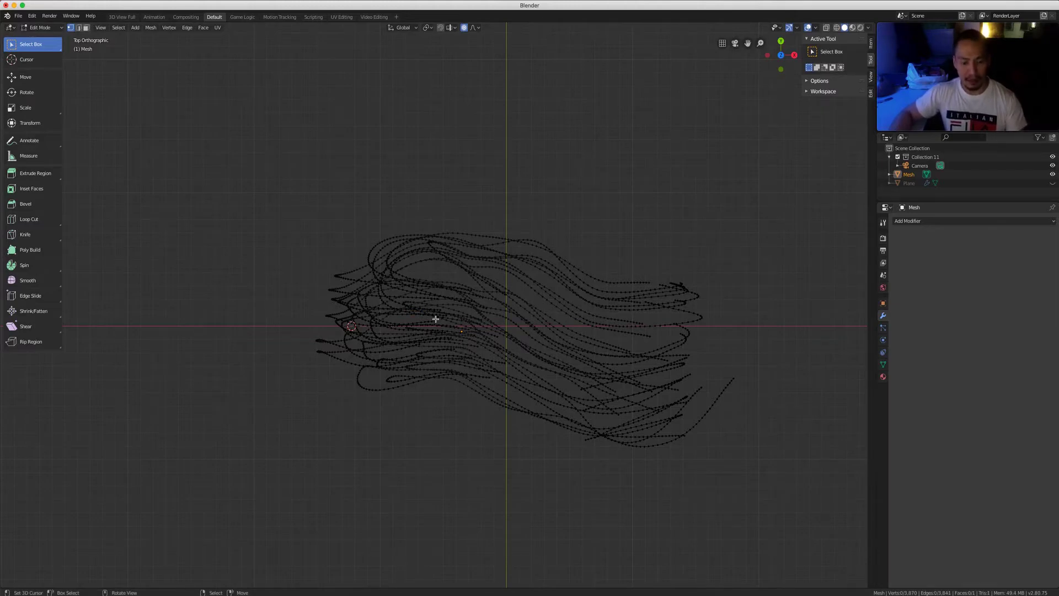
# From the top view, pull the upper-edge strands near the wave toward positive Y and the opposite edge about 0.19 toward negative Y with proportional editing.
pyautogui.moveTo(436, 319)
pyautogui.mouseDown(button='middle')
pyautogui.moveTo(438, 371)
pyautogui.moveTo(458, 320)
pyautogui.moveTo(440, 324)
pyautogui.mouseUp(button='middle')
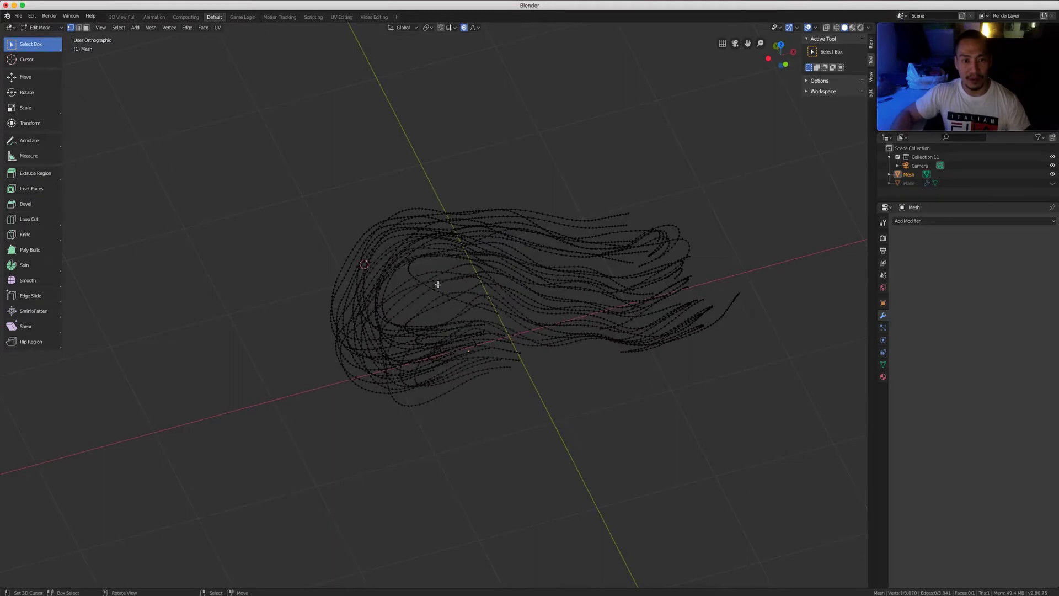
pyautogui.press('KP_7')
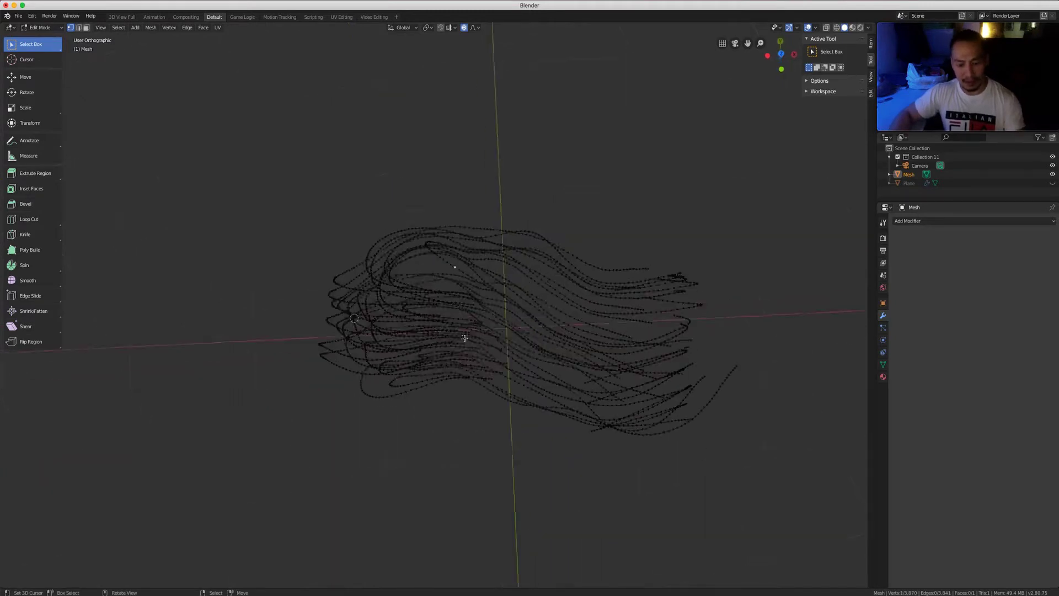
pyautogui.press('g')
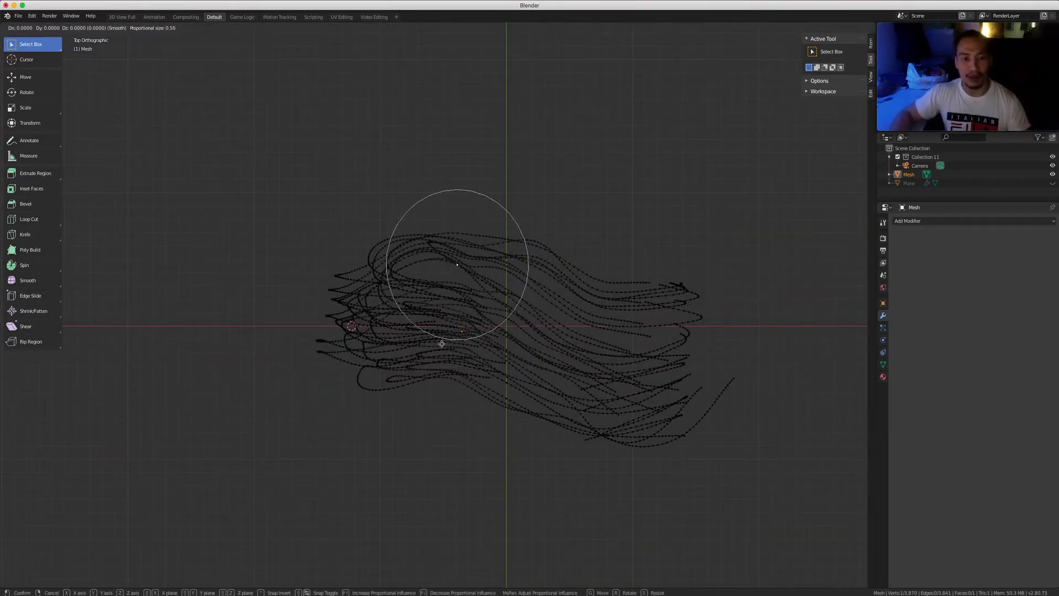
pyautogui.scroll(-3, 439, 337)
pyautogui.click(440, 343)
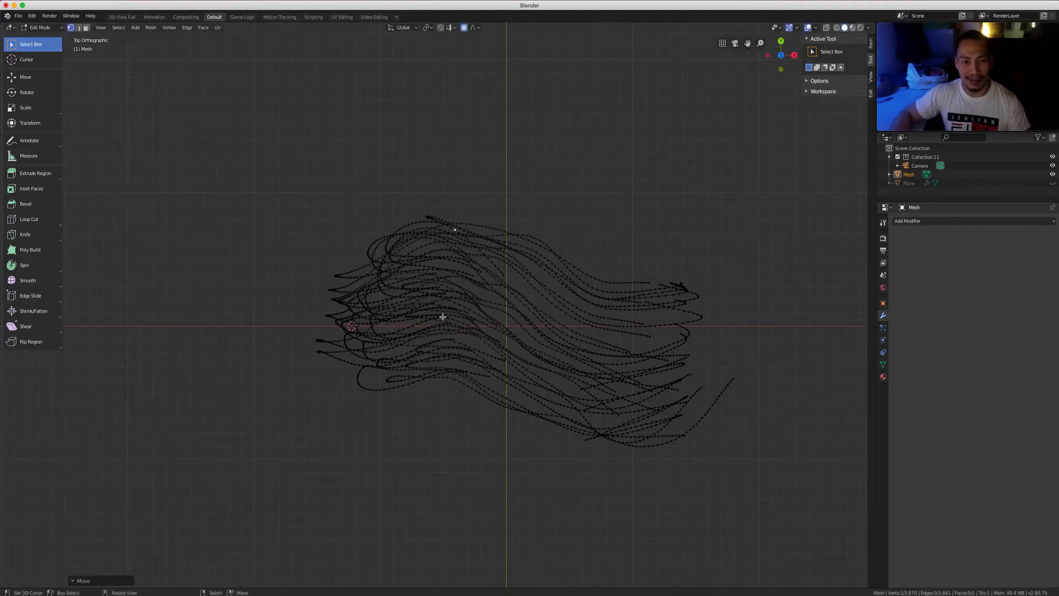
pyautogui.press('g')
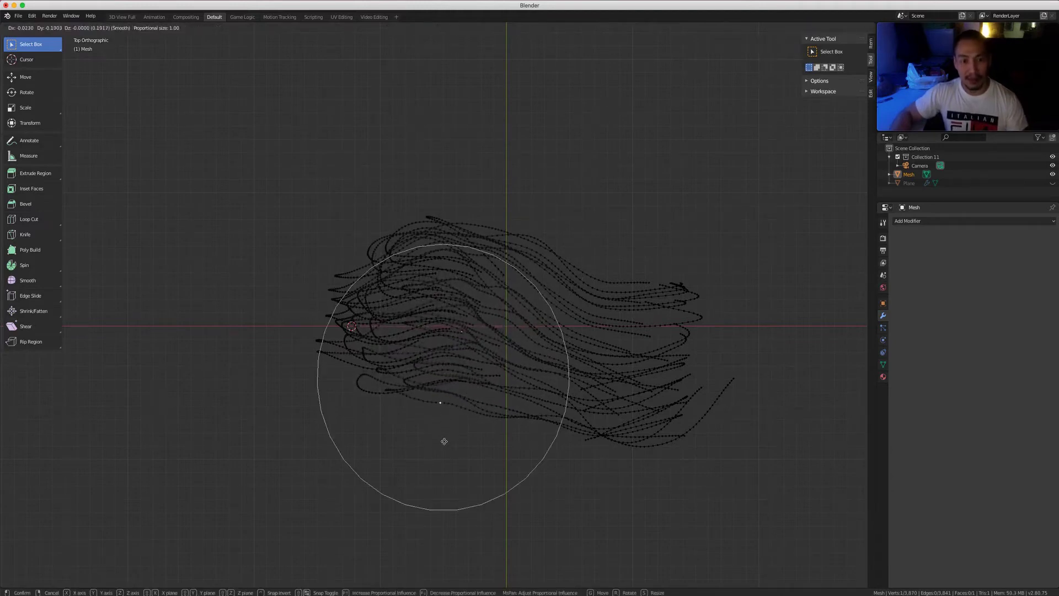
pyautogui.click(545, 380)
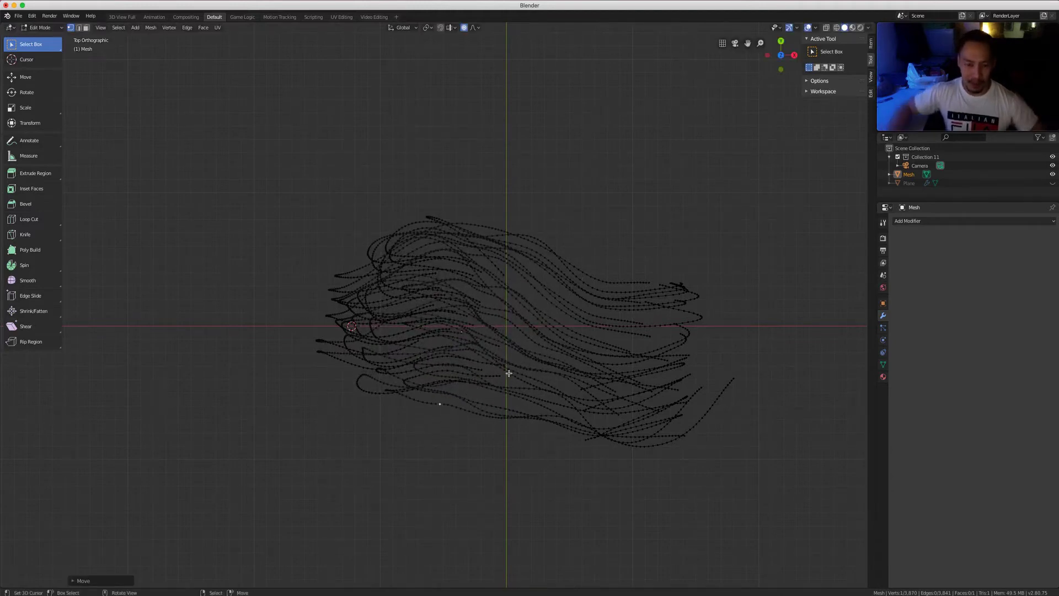
# Adjust the proportional radius and pull the negative-Y edge at mid-length inward toward positive Y.
pyautogui.click(506, 409)
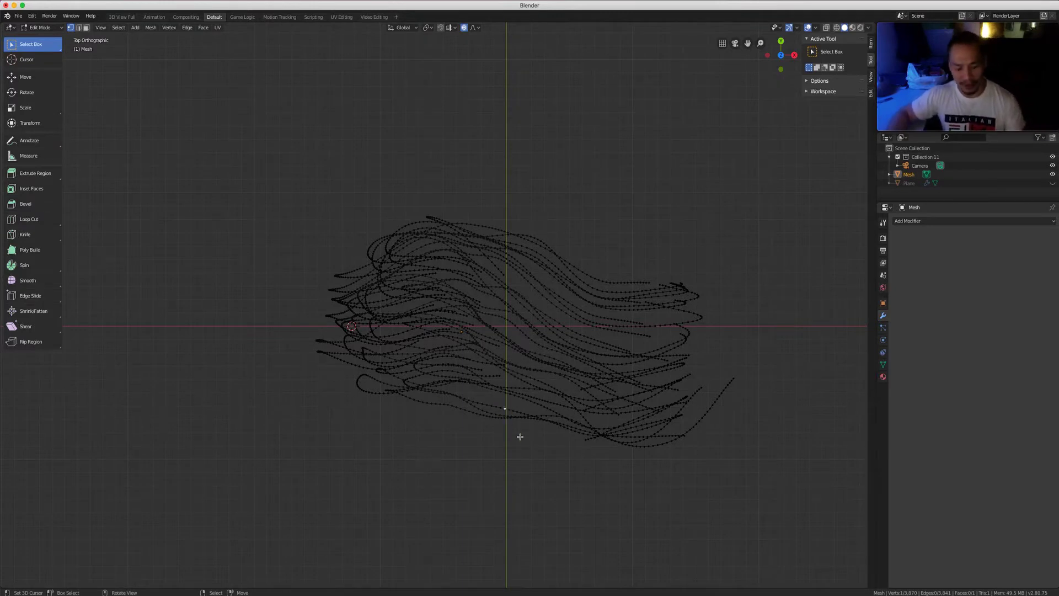
pyautogui.press('g')
pyautogui.scroll(-3, 520, 436)
pyautogui.scroll(5, 520, 437)
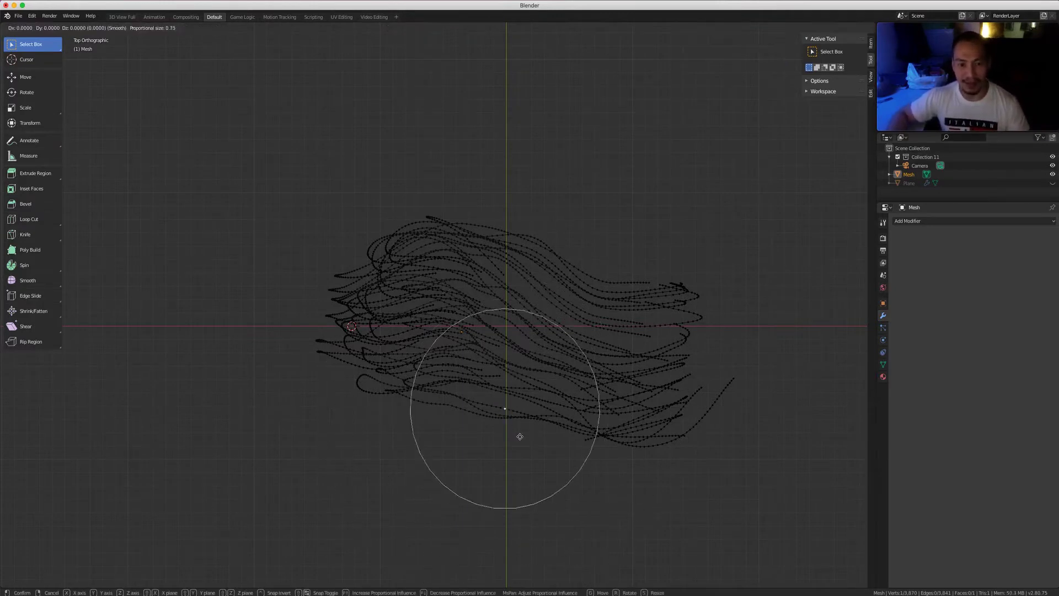
pyautogui.scroll(-4, 520, 437)
pyautogui.click(520, 437)
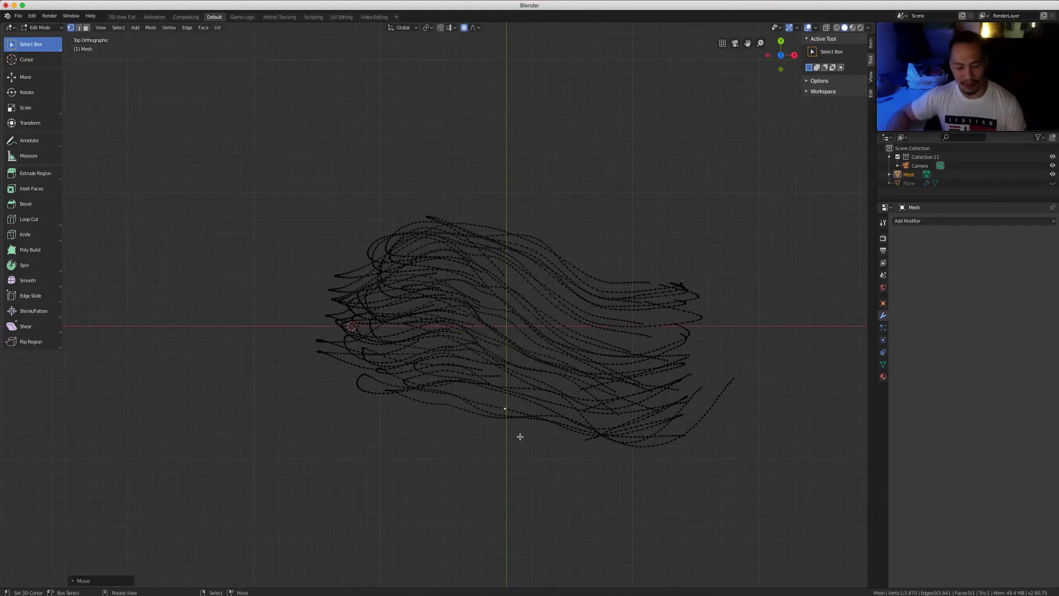
pyautogui.press('g')
pyautogui.click(526, 404)
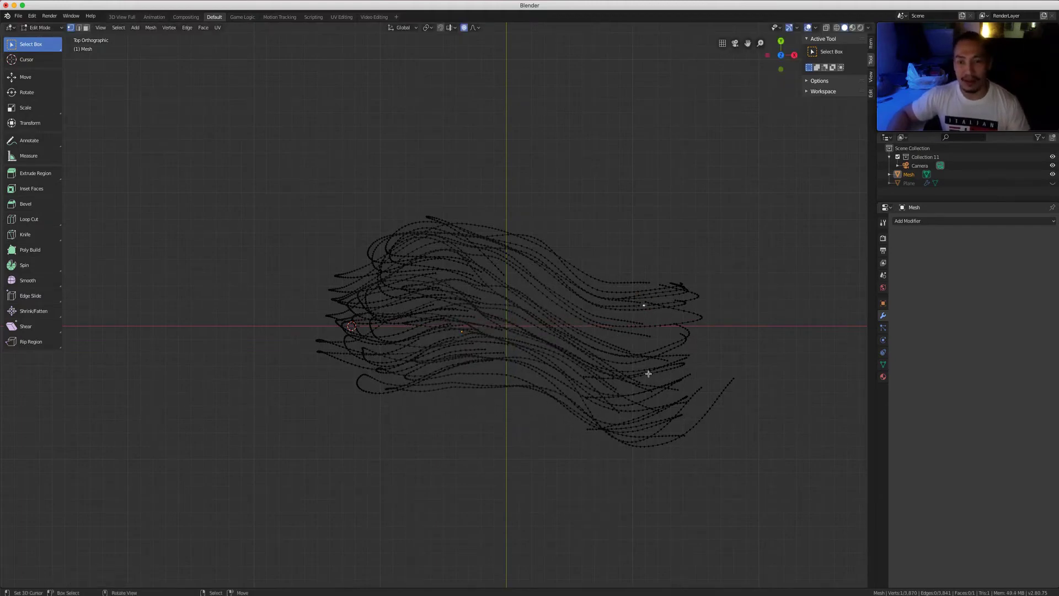
# From the front view, lower the crest of the front loop about 0.15 with a proportional size of 1.10.
pyautogui.press('KP_1')
pyautogui.moveTo(689, 339); pyautogui.dragTo(570, 366, button='middle')
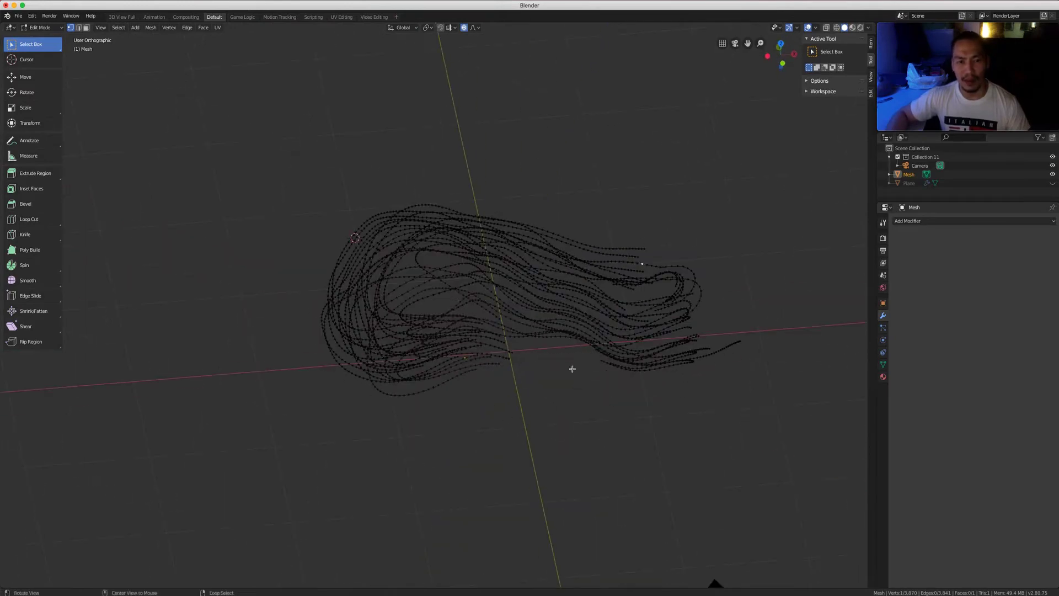
pyautogui.press('KP_1')
pyautogui.click(380, 218)
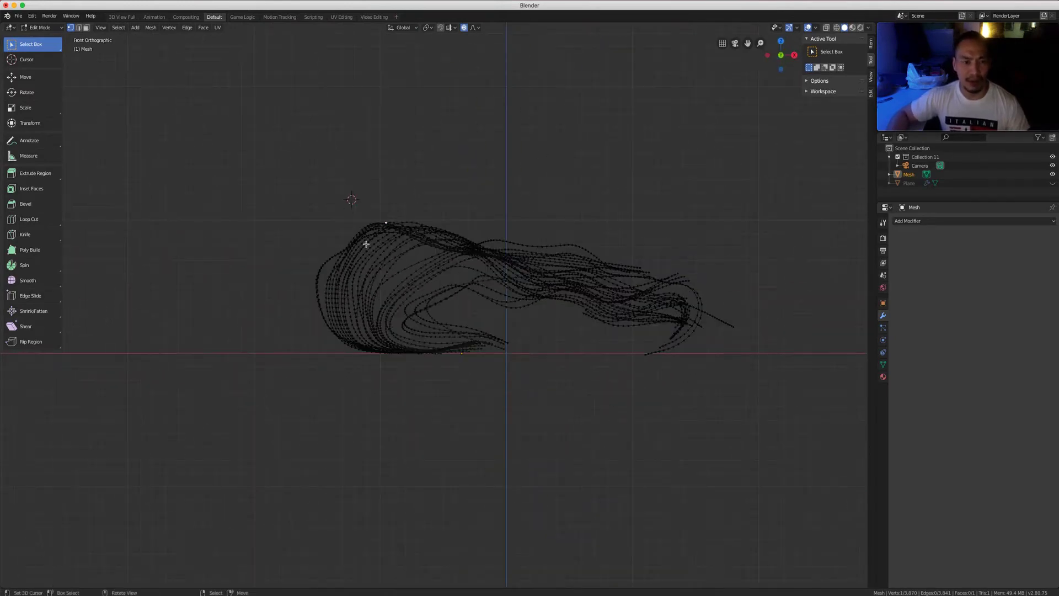
pyautogui.press('g')
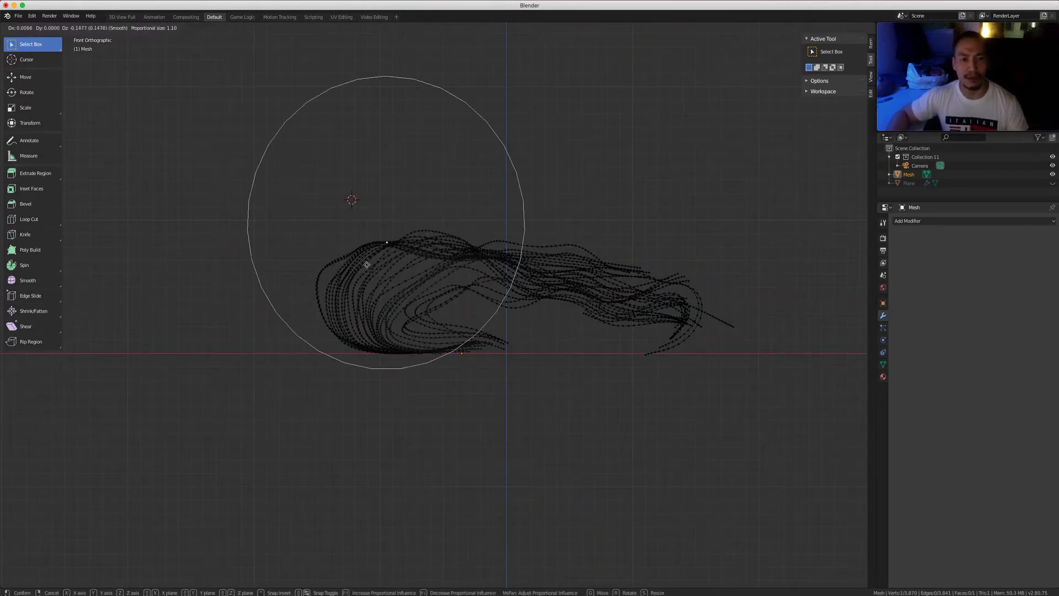
pyautogui.click(367, 263)
# Reshape the strand tips at the tail end with proportional editing, moving them inward, rotating them and shifting them back toward the lock.
pyautogui.click(743, 330)
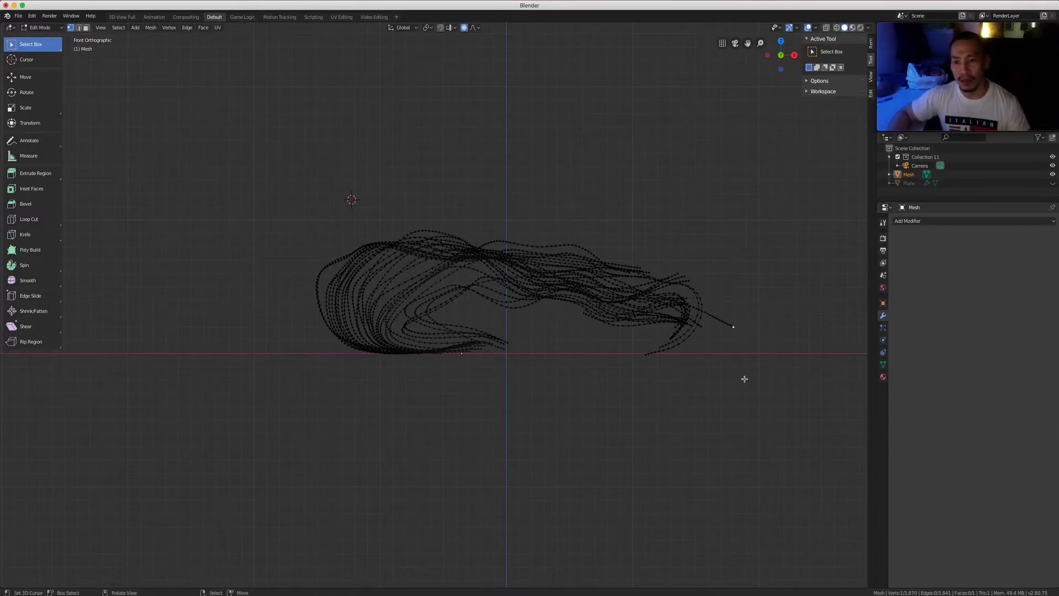
pyautogui.press('g')
pyautogui.click(716, 371)
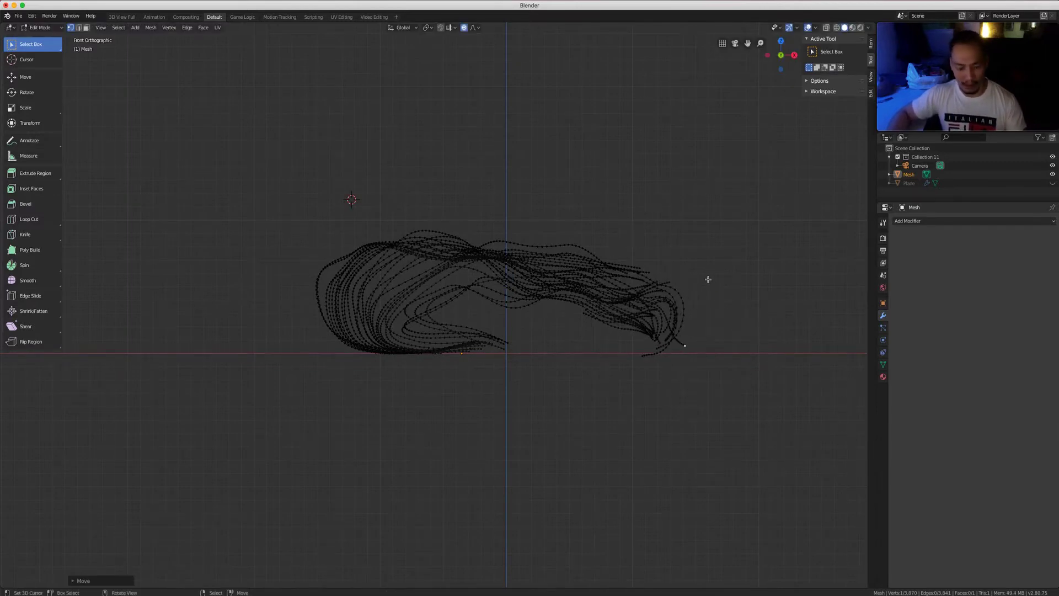
pyautogui.press('r')
pyautogui.click(766, 364)
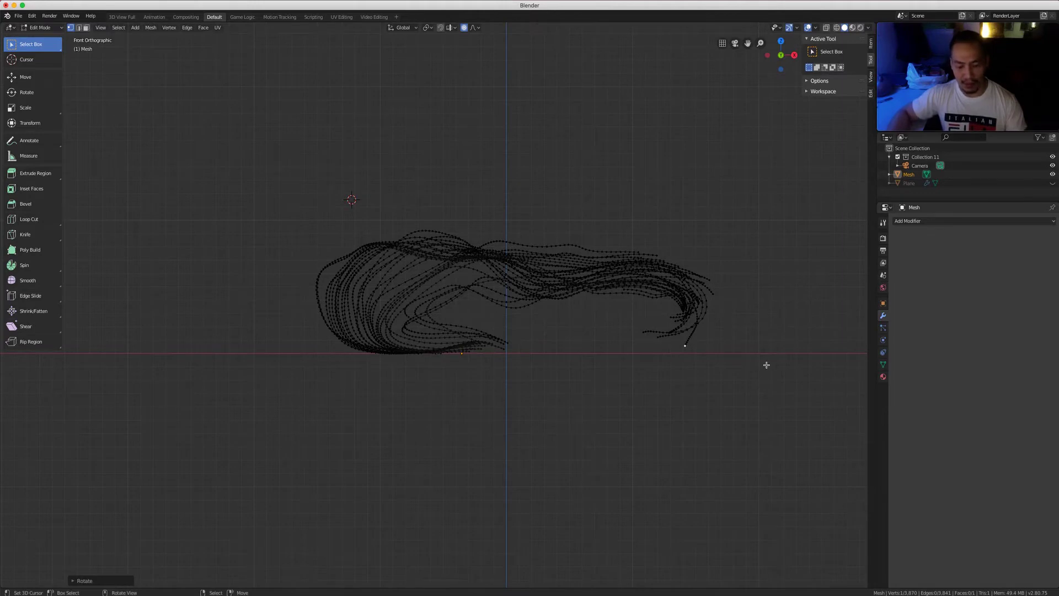
pyautogui.press('g')
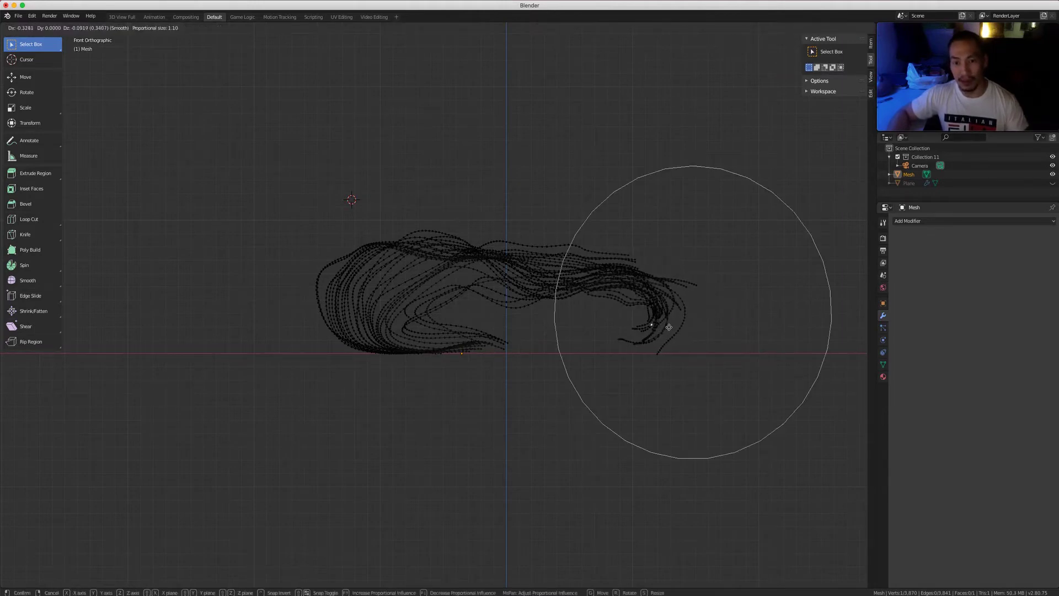
pyautogui.click(669, 328)
# Widen the middle of the lock from the top view, pulling one edge toward negative Y and nudging the other toward positive Y.
pyautogui.scroll(-4, 629, 253)
pyautogui.moveTo(629, 253); pyautogui.dragTo(465, 386, button='middle')
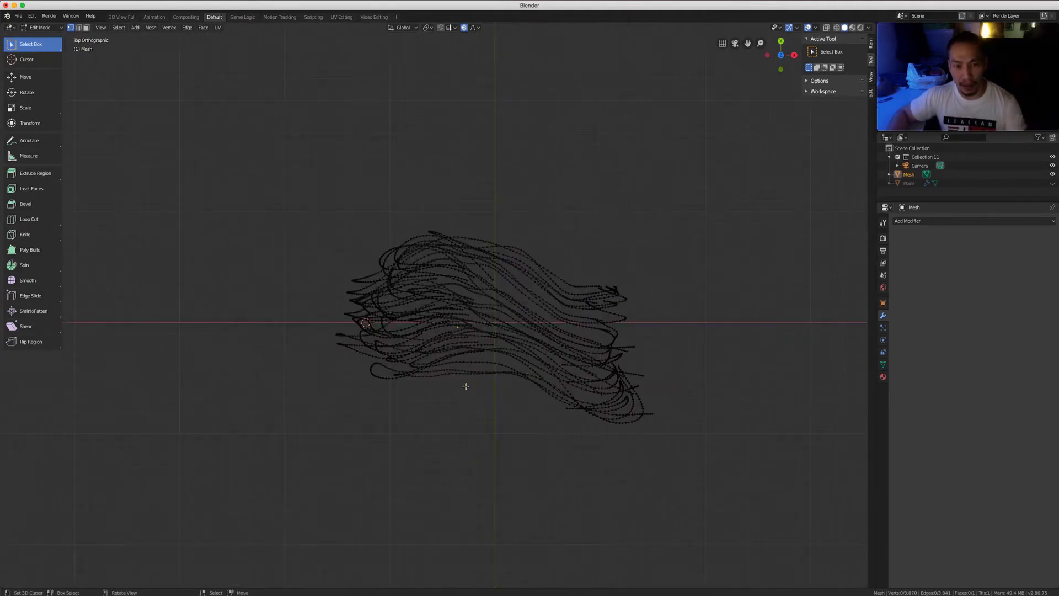
pyautogui.click(500, 372)
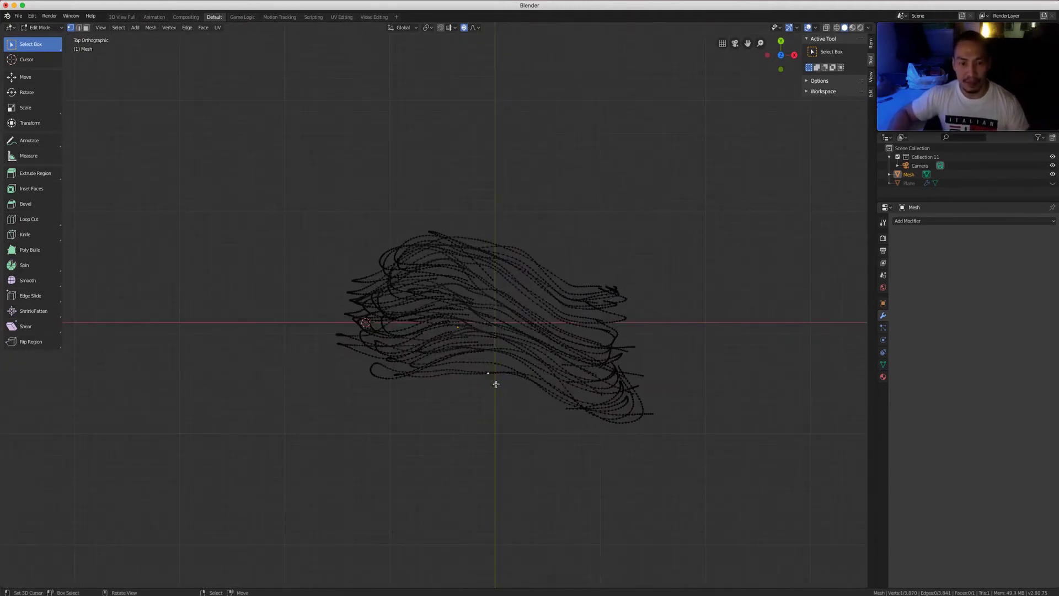
pyautogui.press('g')
pyautogui.click(505, 251)
pyautogui.press('g')
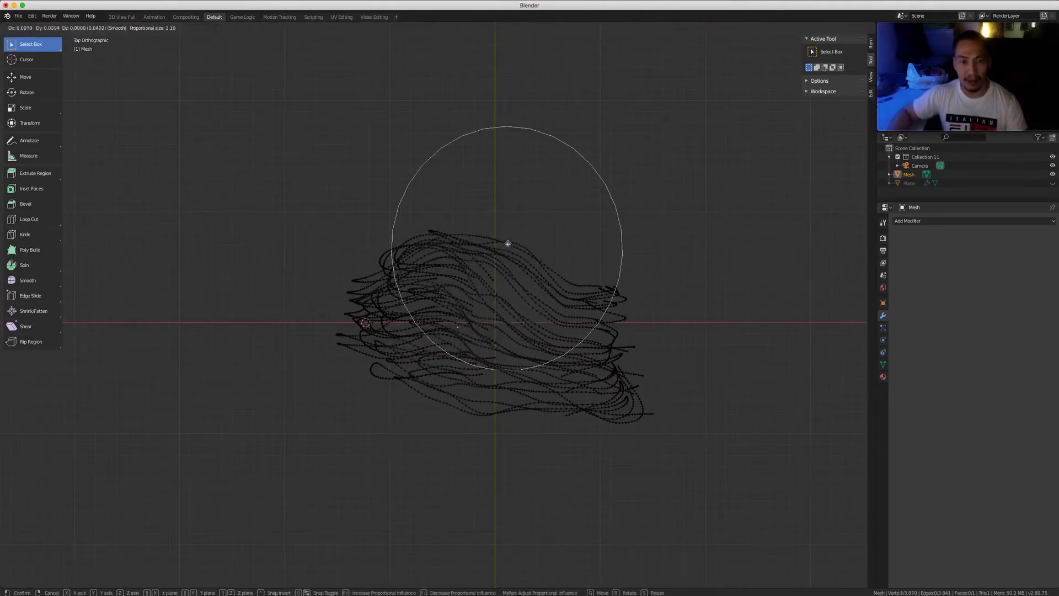
pyautogui.click(507, 235)
# Return to Object Mode and convert the hair mesh to a curve using Curve from Mesh/Text.
pyautogui.moveTo(601, 260); pyautogui.dragTo(422, 301, button='middle')
pyautogui.press('Tab')
pyautogui.press('KP_1')
pyautogui.scroll(7, 540, 303)
pyautogui.scroll(-2, 488, 290)
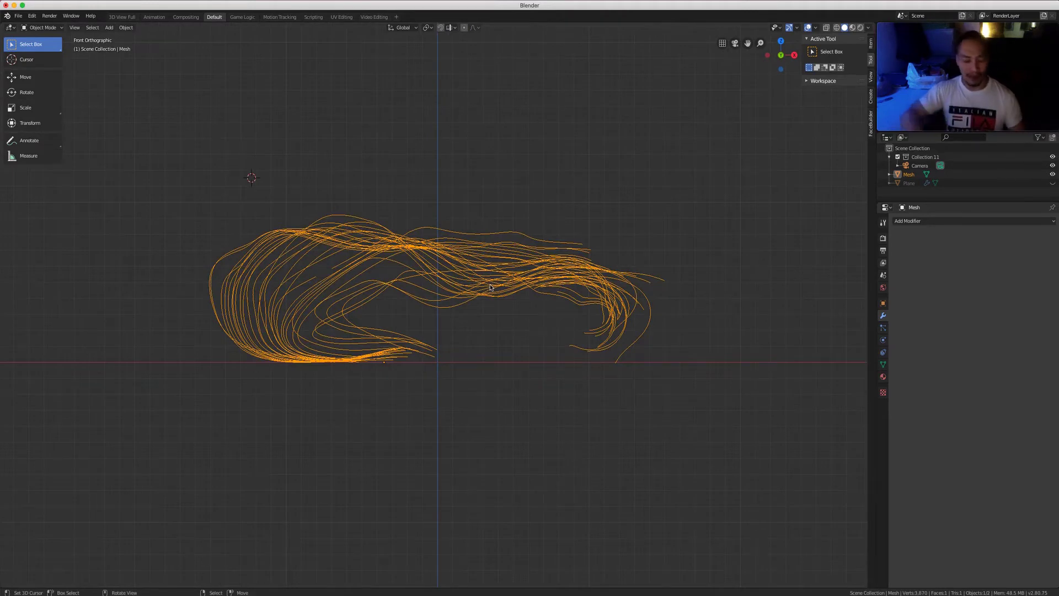
pyautogui.press('F3')
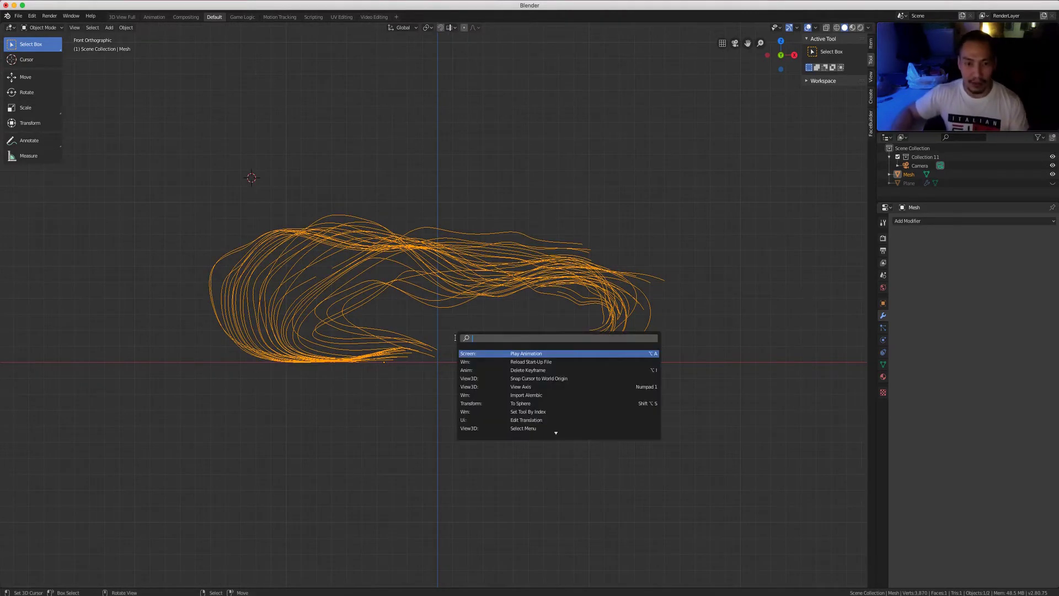
pyautogui.write('convert')
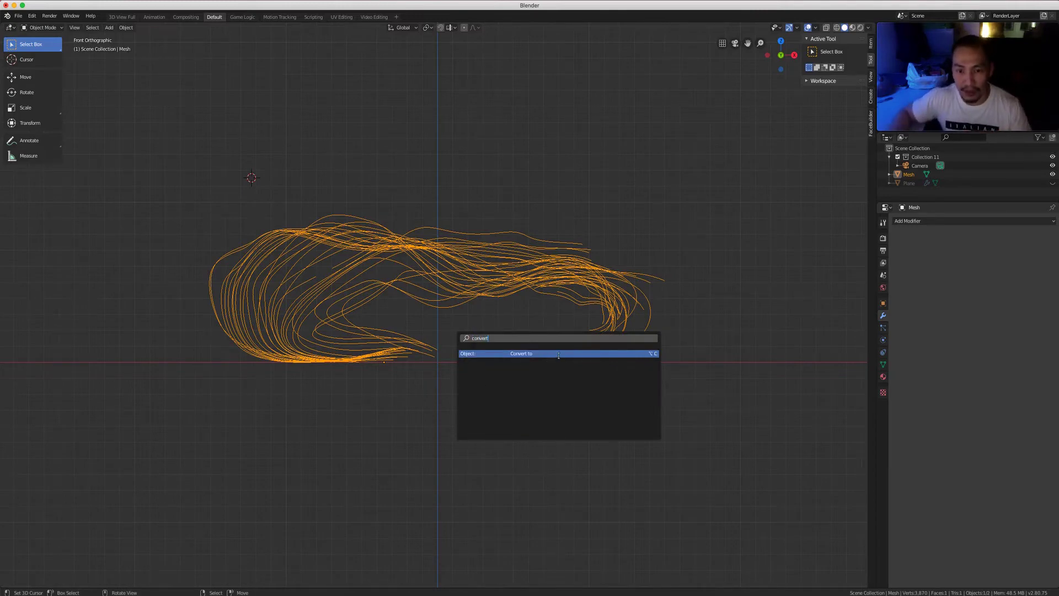
pyautogui.click(559, 354)
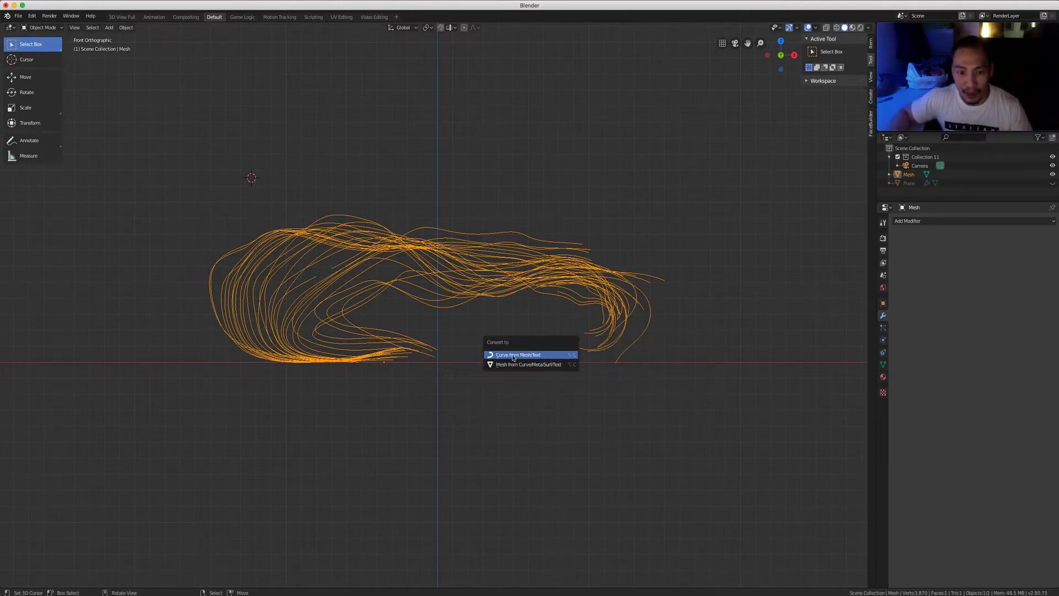
pyautogui.click(546, 356)
# Inspect the converted hair curve's control points in Edit Mode, and return to Object Mode in the top view.
pyautogui.moveTo(544, 359)
pyautogui.mouseDown(button='middle')
pyautogui.moveTo(439, 348)
pyautogui.moveTo(479, 335)
pyautogui.mouseUp(button='middle')
pyautogui.press('Tab')
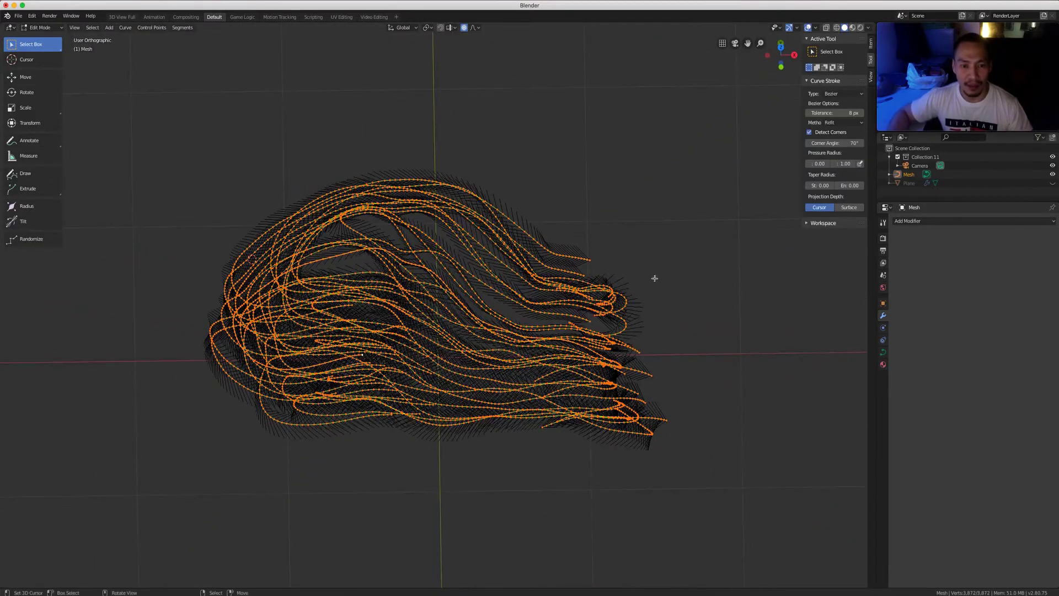
pyautogui.moveTo(655, 278)
pyautogui.mouseDown(button='middle')
pyautogui.moveTo(564, 319)
pyautogui.moveTo(499, 330)
pyautogui.moveTo(575, 414)
pyautogui.moveTo(513, 322)
pyautogui.moveTo(598, 335)
pyautogui.moveTo(591, 310)
pyautogui.moveTo(406, 305)
pyautogui.mouseUp(button='middle')
pyautogui.press('Tab')
pyautogui.press('KP_7')
pyautogui.scroll(4, 646, 336)
pyautogui.scroll(-3, 560, 344)
# Deselect everything and add a Bezier circle to the scene.
pyautogui.hotkey('alt', 'a')
pyautogui.keyDown('shift'); pyautogui.moveTo(627, 363); pyautogui.dragTo(560, 372, button='middle'); pyautogui.keyUp('shift')
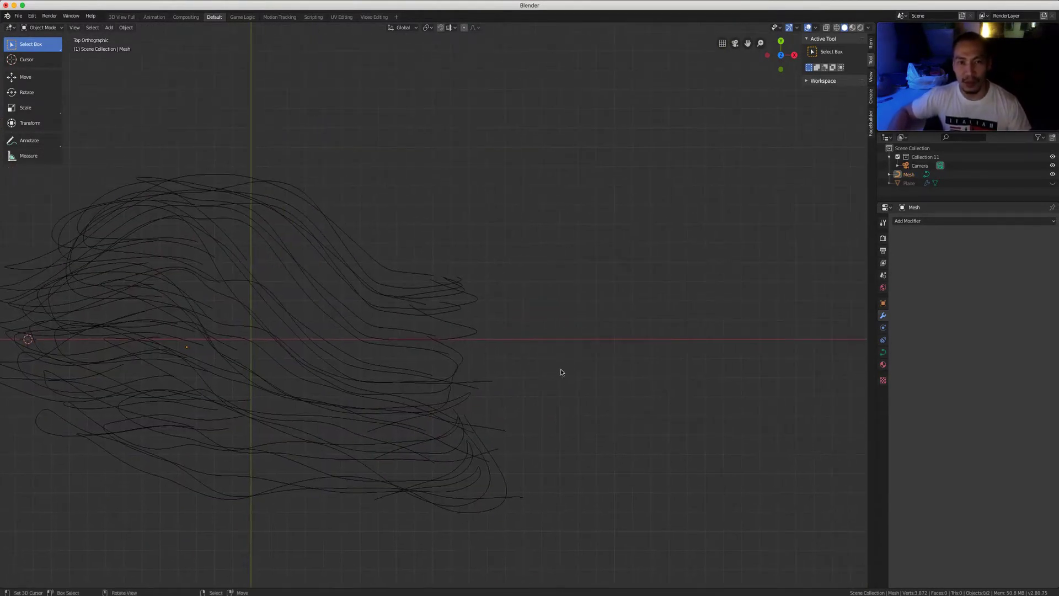
pyautogui.scroll(2, 560, 371)
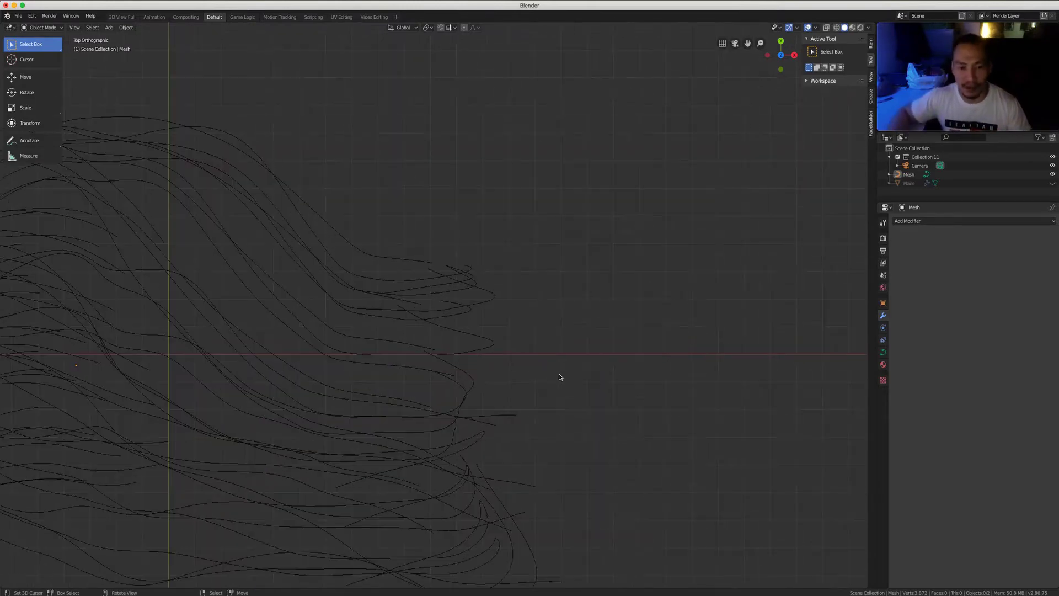
pyautogui.hotkey('shift', 'a')
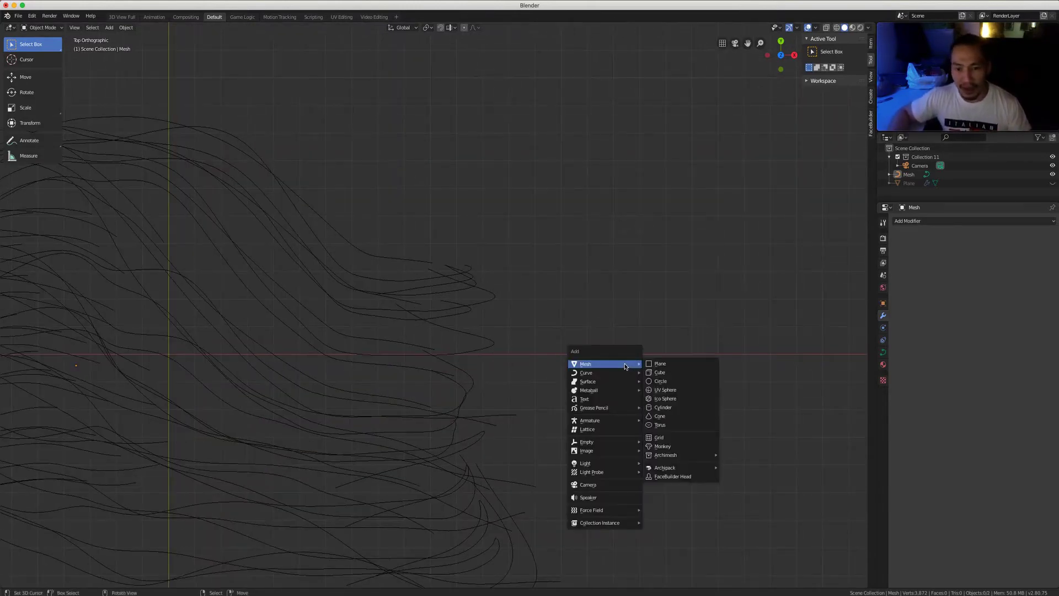
pyautogui.moveTo(607, 372)
pyautogui.click(693, 382)
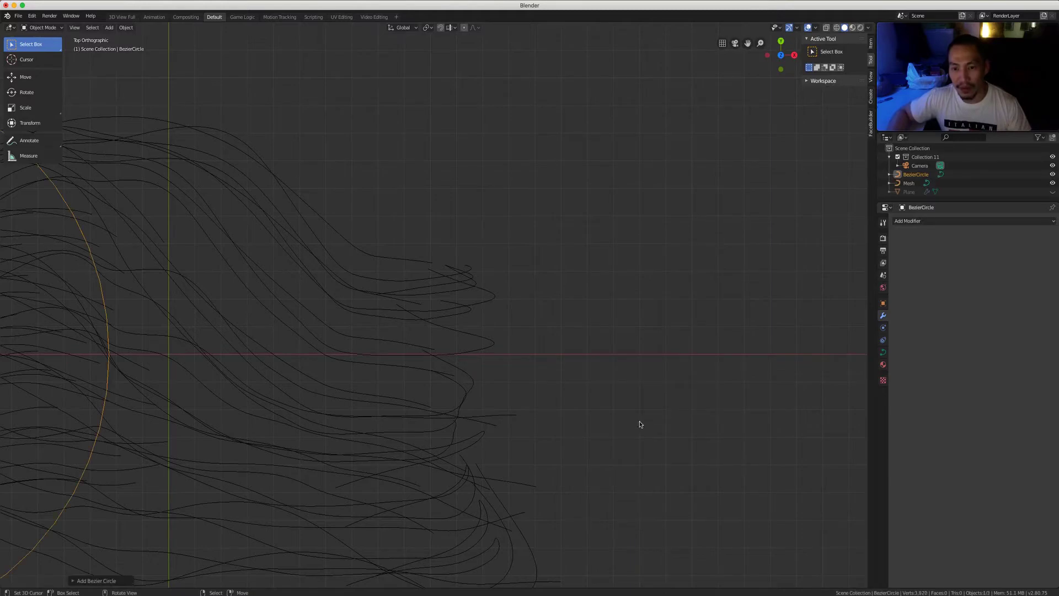
# Move the Bezier circle along positive X clear of the hair tips and scale it down to about 0.03.
pyautogui.scroll(-5, 641, 425)
pyautogui.keyDown('shift'); pyautogui.moveTo(508, 395); pyautogui.dragTo(442, 432, button='middle'); pyautogui.keyUp('shift')
pyautogui.press('g')
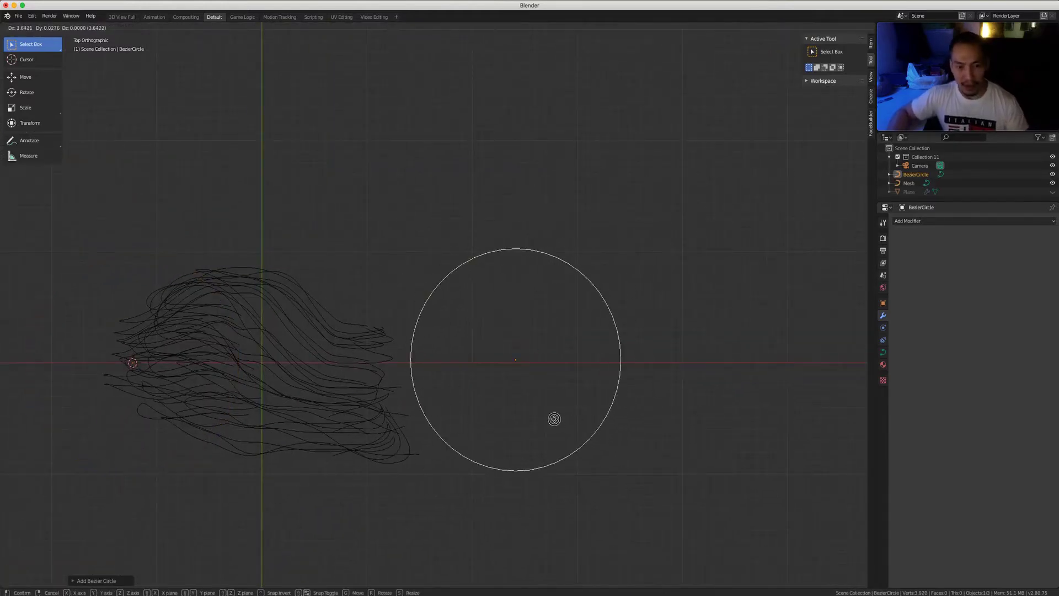
pyautogui.click(580, 441)
pyautogui.scroll(3, 621, 478)
pyautogui.press('s')
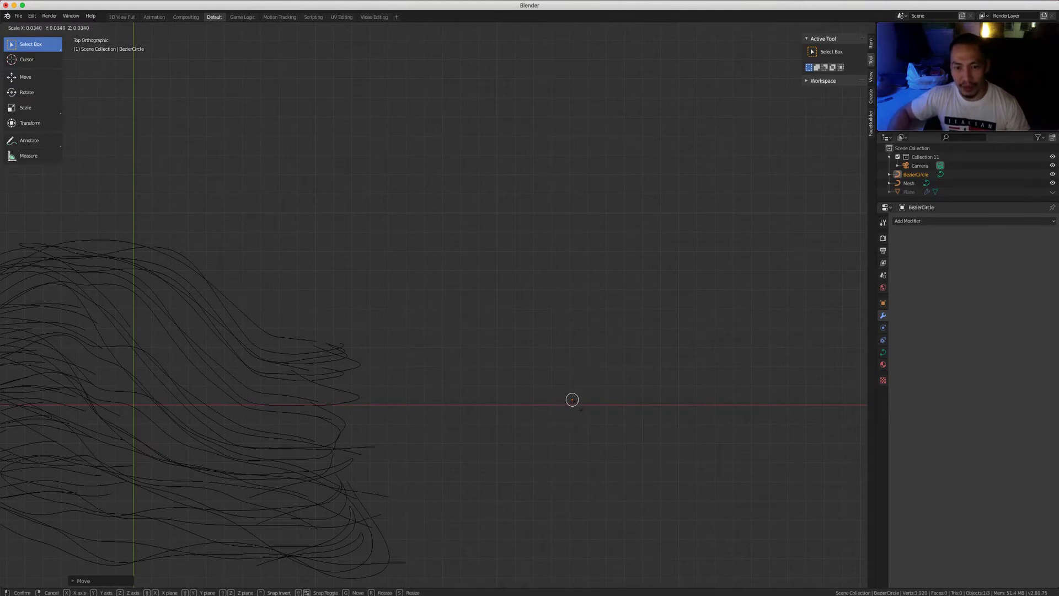
pyautogui.click(578, 407)
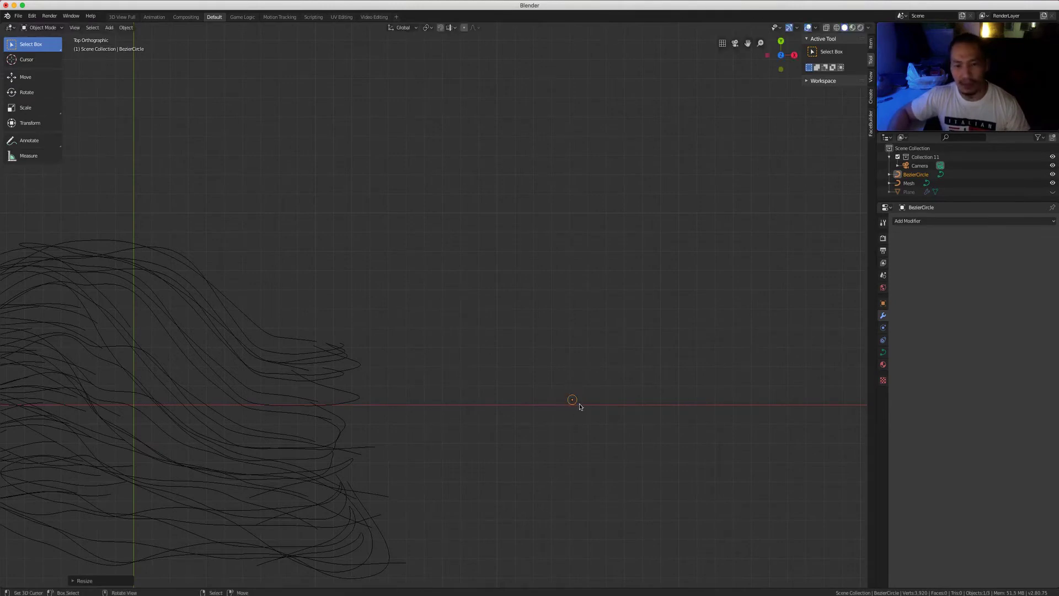
# Center the small Bezier circle on the X axis, slightly closer to the hair.
pyautogui.keyDown('shift'); pyautogui.moveTo(594, 417); pyautogui.dragTo(577, 340, button='middle'); pyautogui.keyUp('shift')
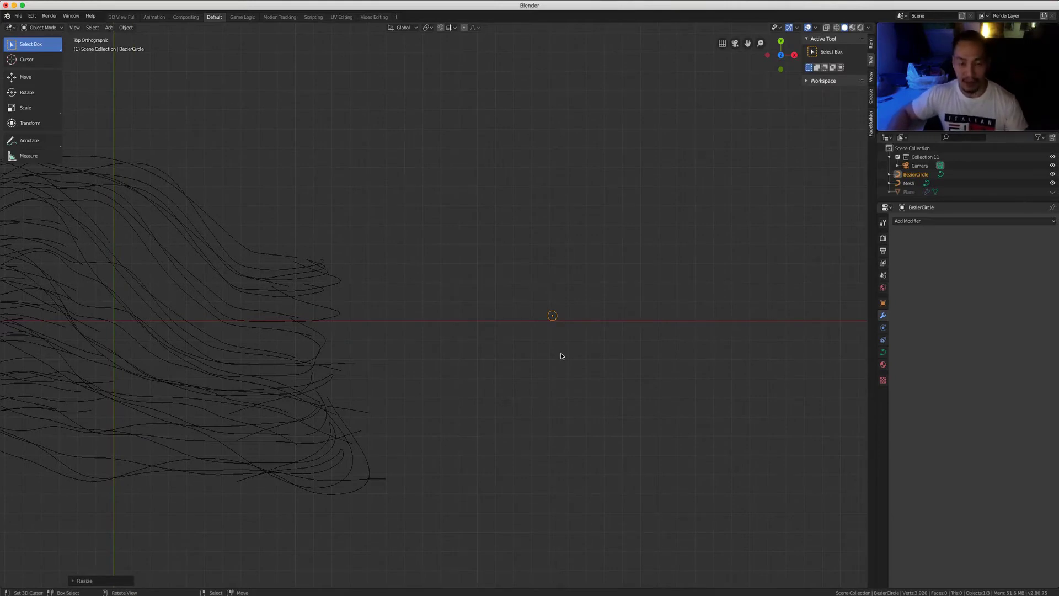
pyautogui.press('g')
pyautogui.click(542, 360)
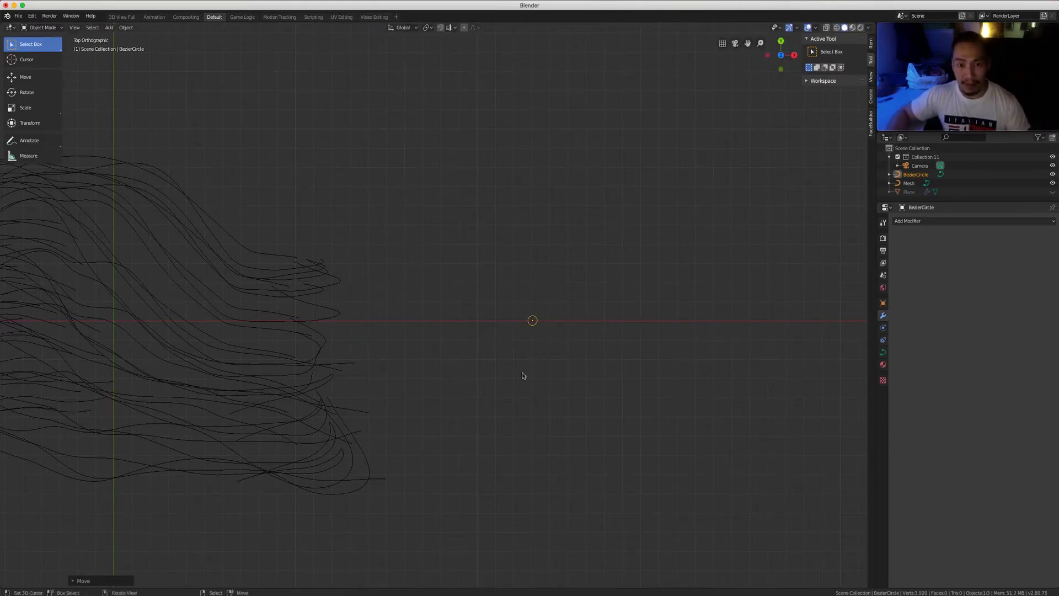
pyautogui.keyDown('shift'); pyautogui.moveTo(524, 376); pyautogui.dragTo(558, 376, button='middle'); pyautogui.keyUp('shift')
# Select the hair curve and open its curve geometry and bevel settings.
pyautogui.keyDown('shift'); pyautogui.moveTo(390, 338); pyautogui.dragTo(589, 267, button='middle'); pyautogui.keyUp('shift')
pyautogui.click(456, 326)
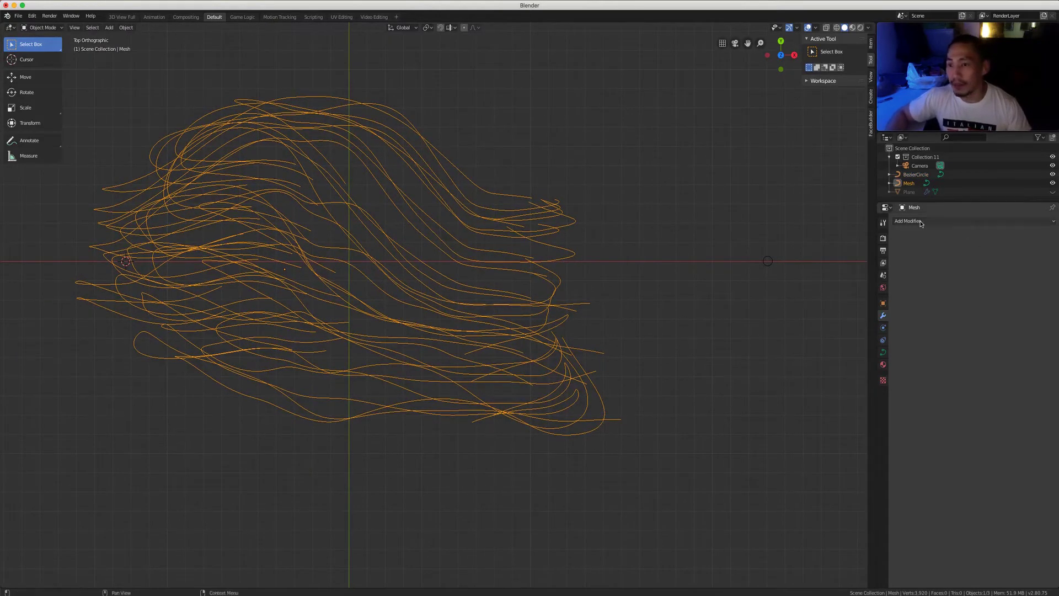
pyautogui.click(883, 353)
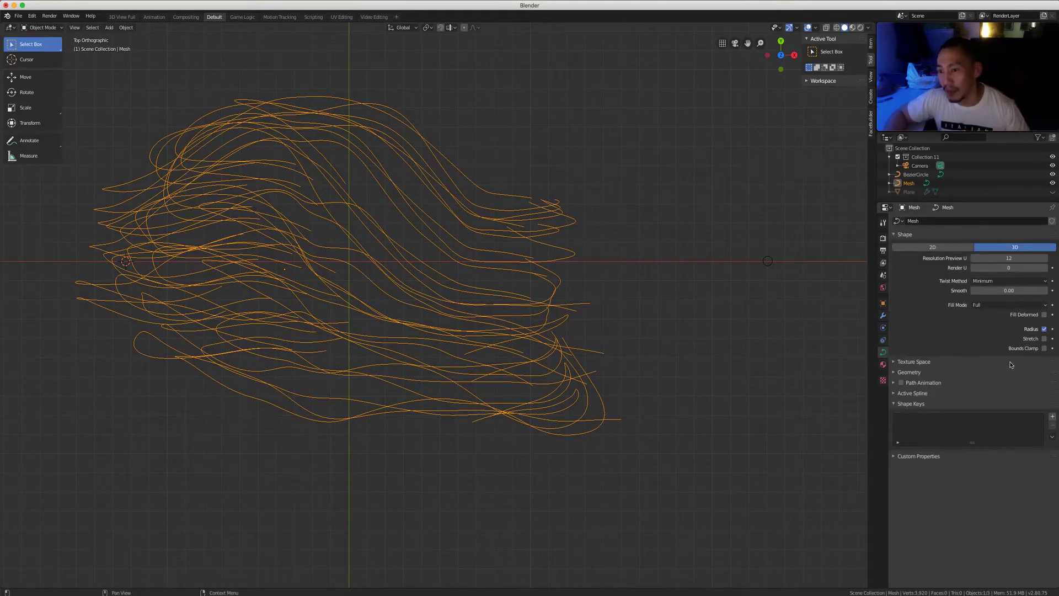
pyautogui.click(924, 374)
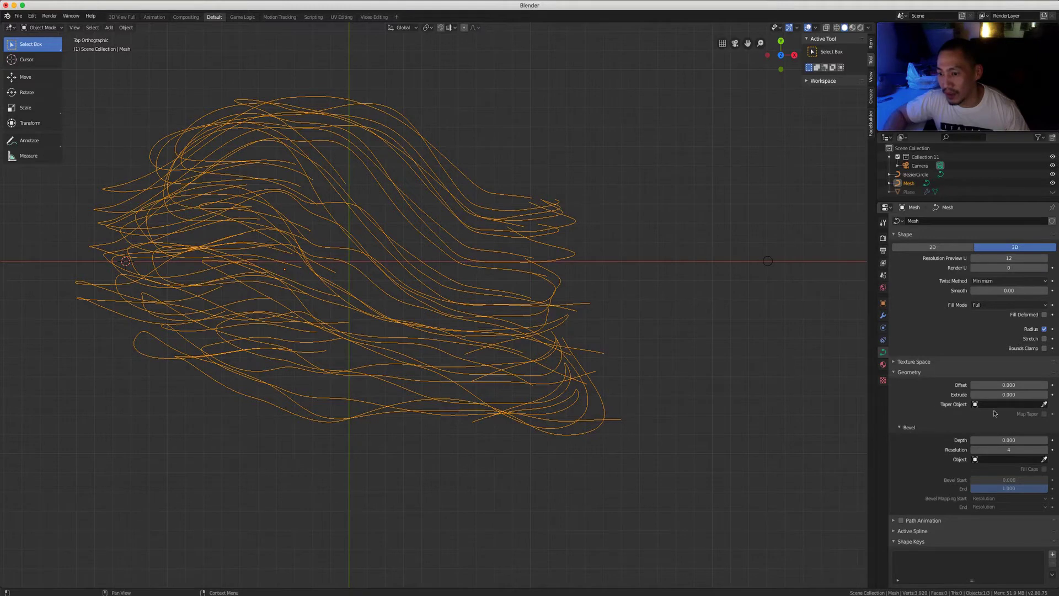
# Try the Bezier circle as the hair curve's taper object, and clear it again.
pyautogui.click(1045, 405)
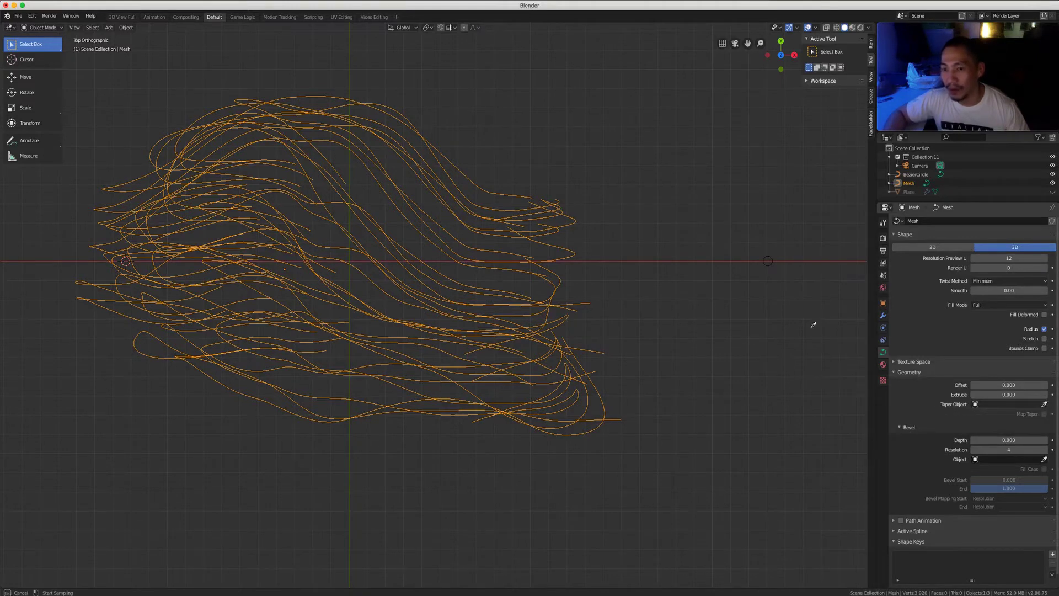
pyautogui.click(773, 260)
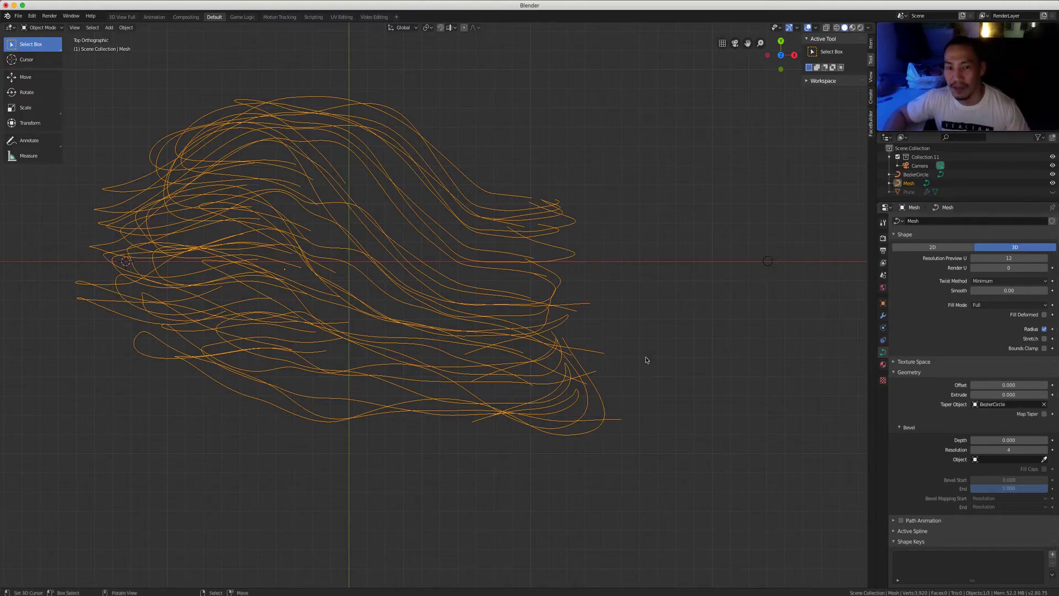
pyautogui.moveTo(591, 369); pyautogui.dragTo(529, 362, button='middle')
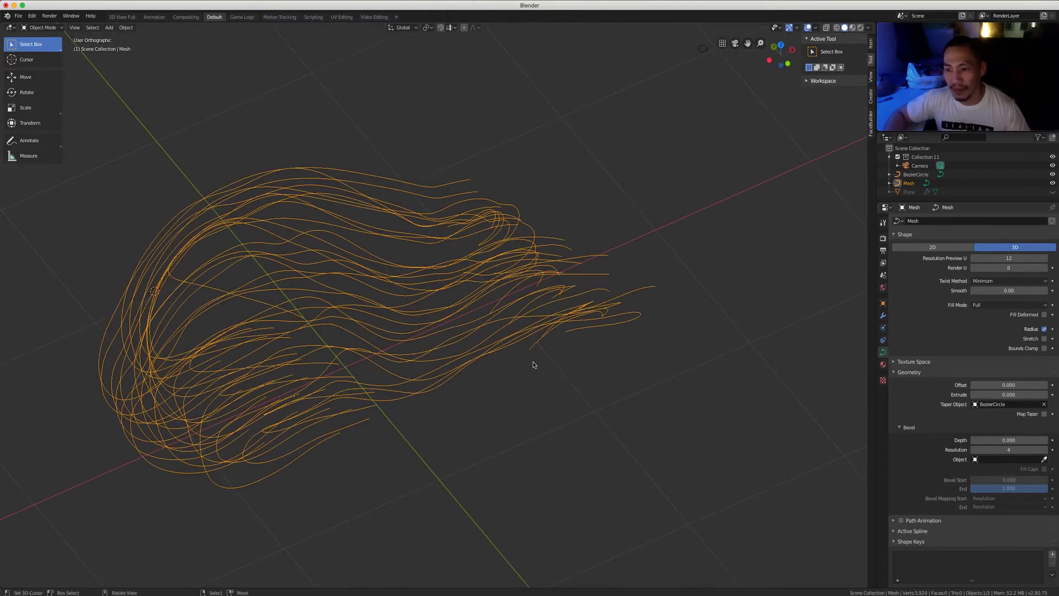
pyautogui.click(1044, 404)
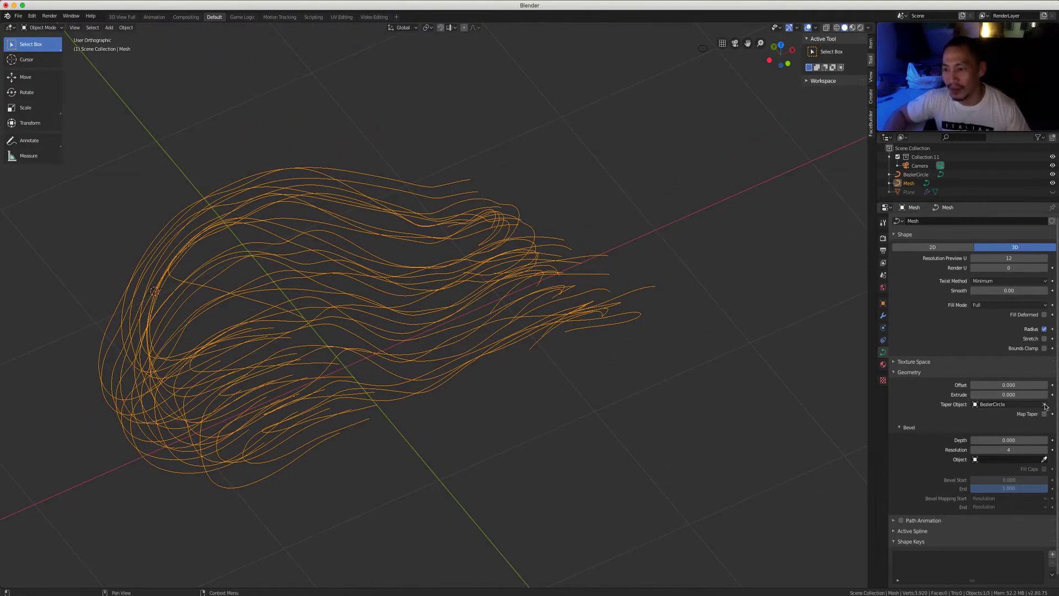
# Assign the Bezier circle as the hair curve's bevel object to give the strands thickness.
pyautogui.click(1045, 460)
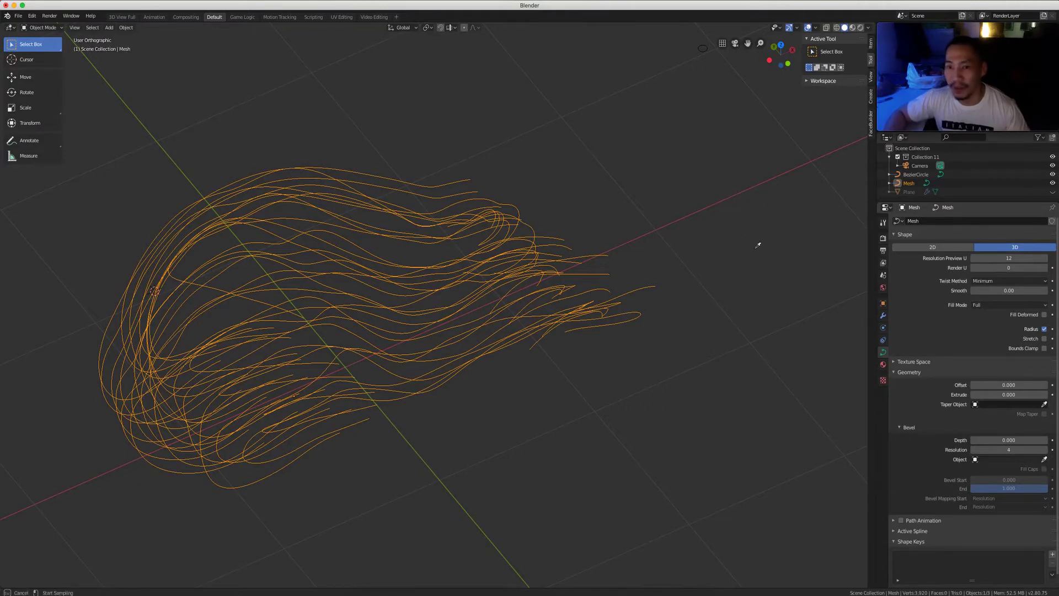
pyautogui.press('Escape')
pyautogui.keyDown('shift'); pyautogui.moveTo(725, 166); pyautogui.dragTo(720, 278, button='middle'); pyautogui.keyUp('shift')
pyautogui.click(1044, 462)
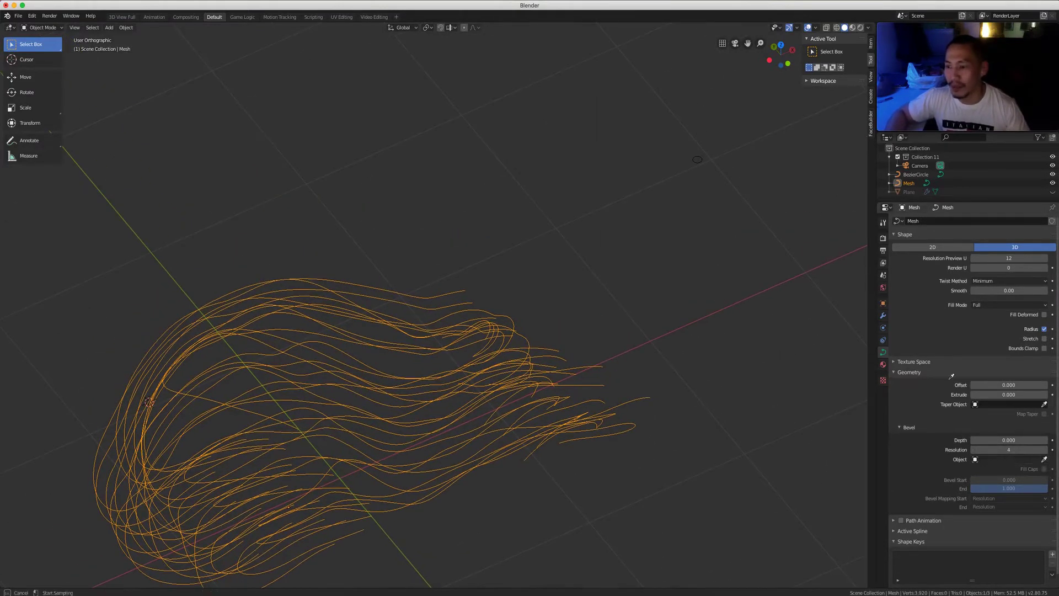
pyautogui.click(699, 160)
pyautogui.moveTo(699, 164); pyautogui.dragTo(546, 386, button='middle')
pyautogui.scroll(-1, 1032, 485)
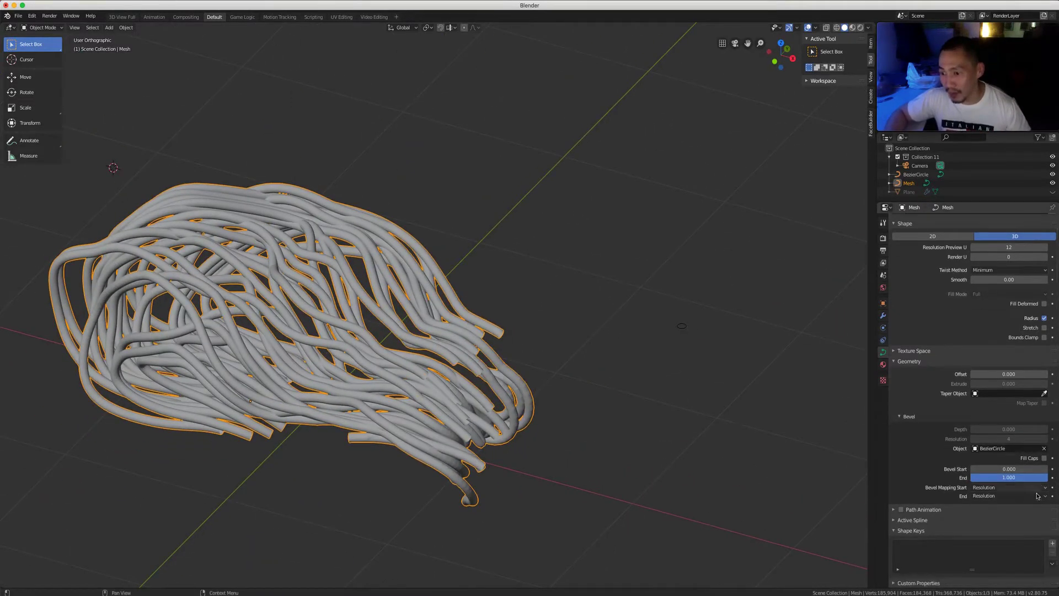
# Enable Fill Caps on the hair curve's bevel and check the strand ends up close.
pyautogui.click(1044, 458)
pyautogui.moveTo(386, 419); pyautogui.dragTo(254, 361, button='middle')
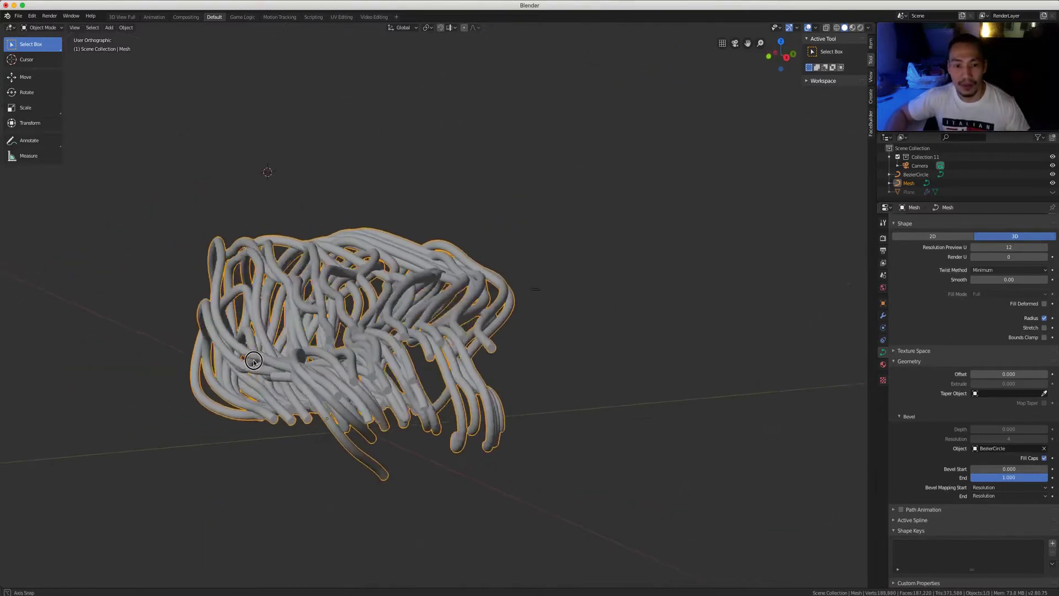
pyautogui.scroll(6, 254, 361)
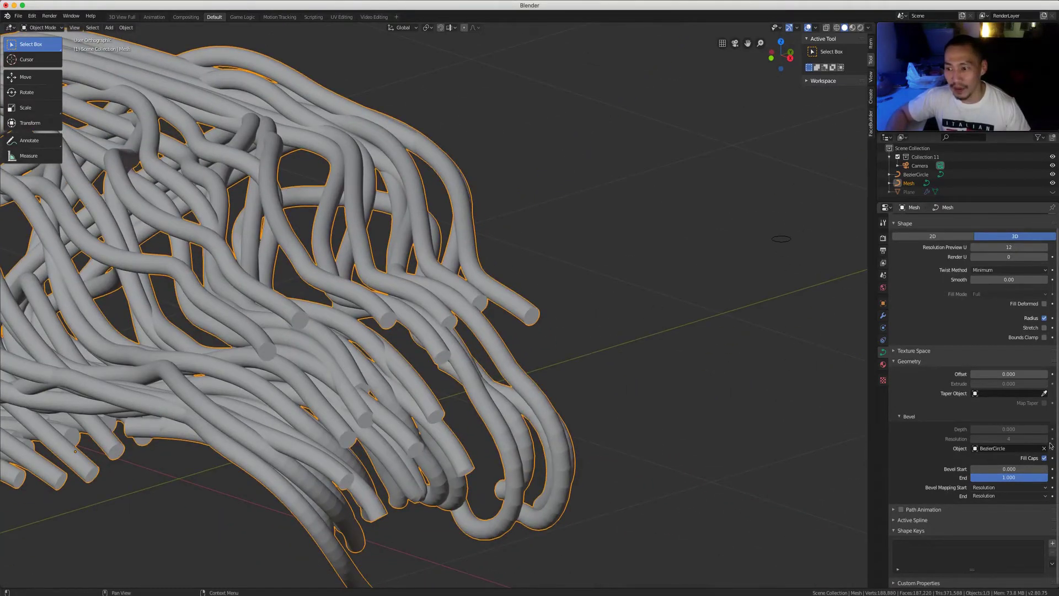
# Turn Fill Caps off to compare the strand ends, and turn it back on.
pyautogui.click(1045, 458)
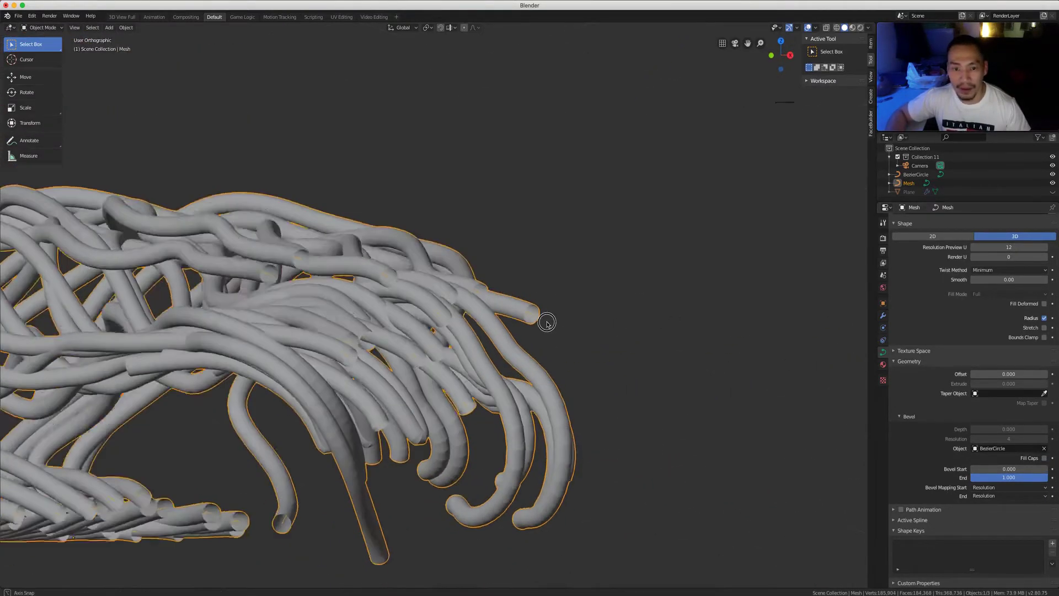
pyautogui.moveTo(547, 322); pyautogui.dragTo(548, 310, button='middle')
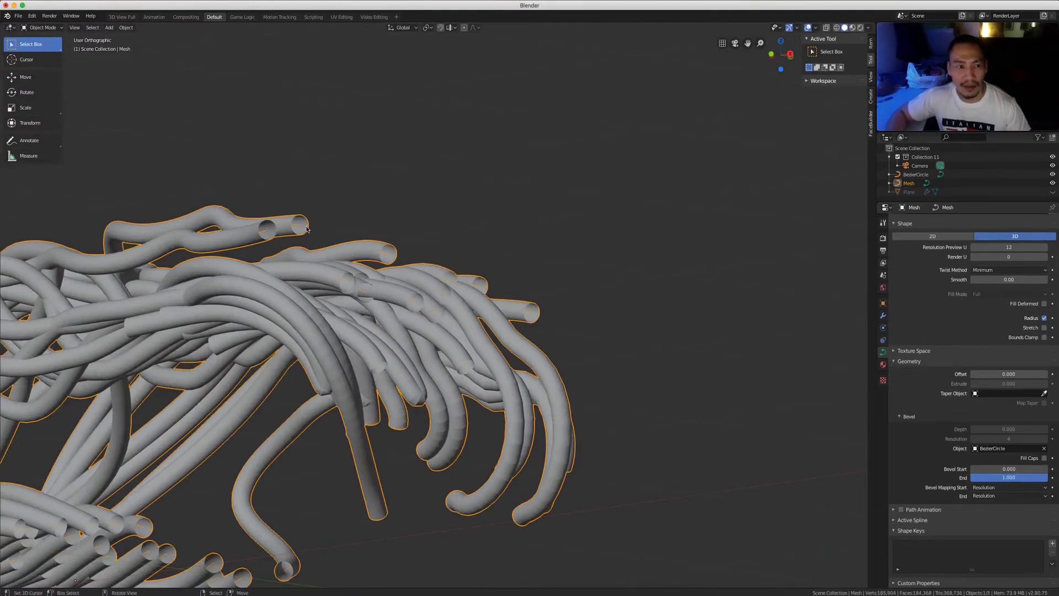
pyautogui.moveTo(544, 307); pyautogui.dragTo(552, 298, button='middle')
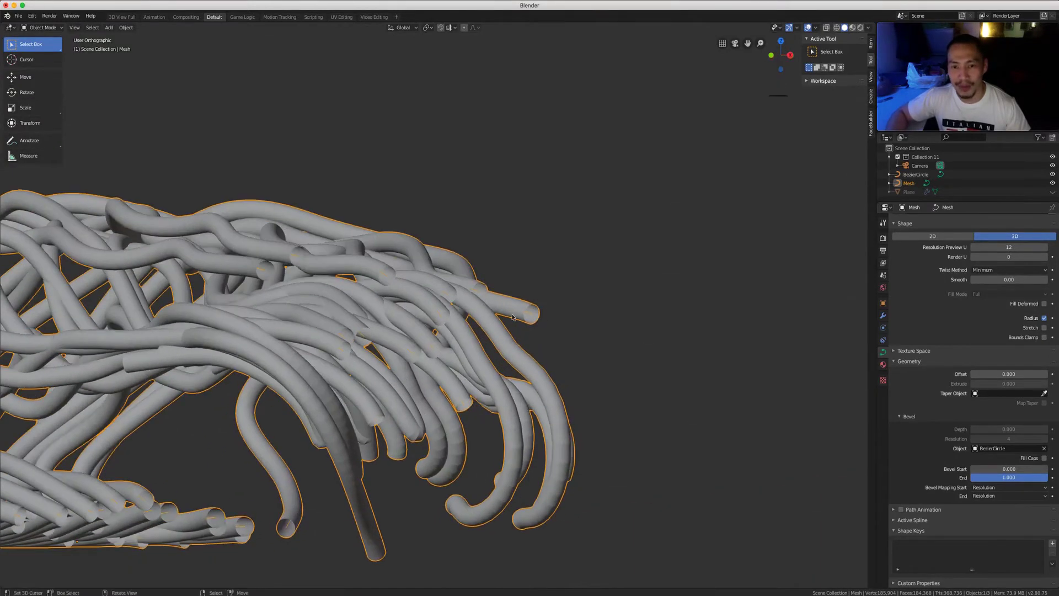
pyautogui.click(1045, 458)
# Examine the thickened hair strands and their capped ends from several angles and distances.
pyautogui.moveTo(650, 310); pyautogui.dragTo(554, 331, button='middle')
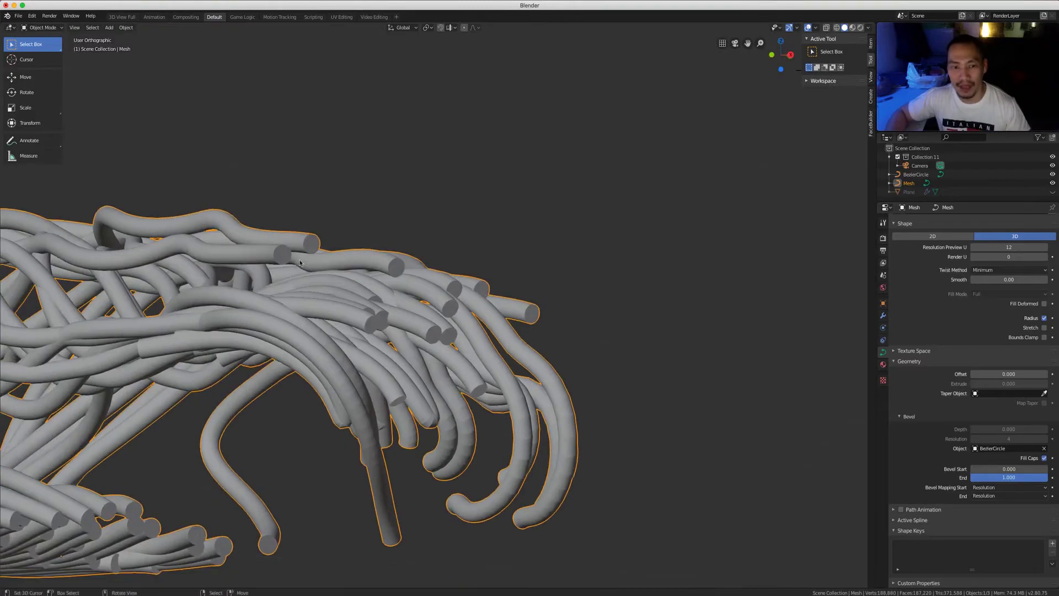
pyautogui.keyDown('alt'); pyautogui.moveTo(579, 369); pyautogui.dragTo(501, 411); pyautogui.keyUp('alt')
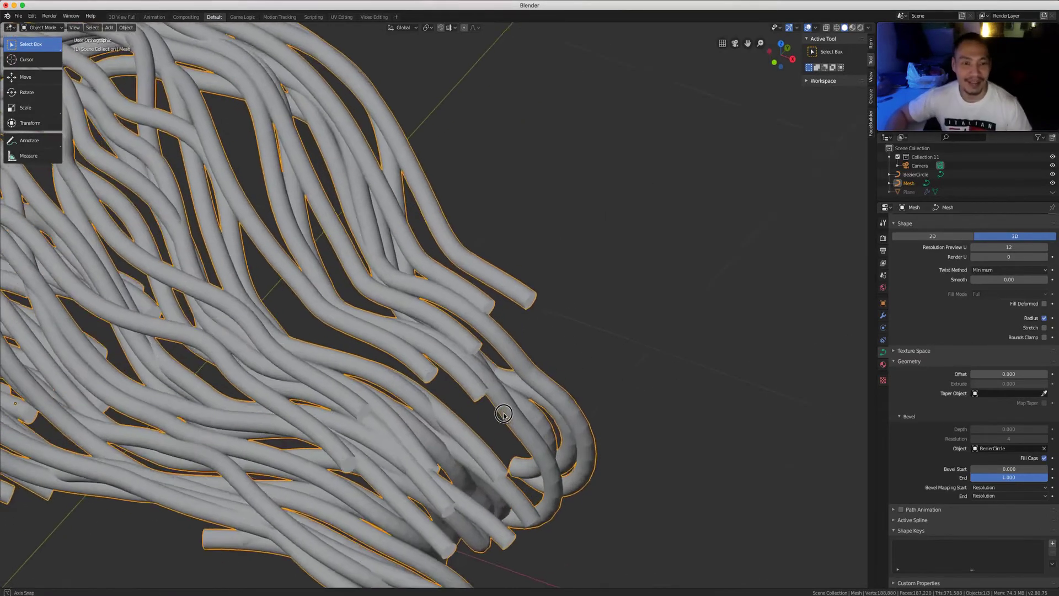
pyautogui.scroll(-5, 486, 422)
pyautogui.keyDown('alt'); pyautogui.moveTo(444, 446); pyautogui.dragTo(524, 449); pyautogui.keyUp('alt')
pyautogui.moveTo(525, 448); pyautogui.dragTo(491, 395, button='middle')
pyautogui.scroll(-4, 490, 406)
pyautogui.scroll(5, 497, 392)
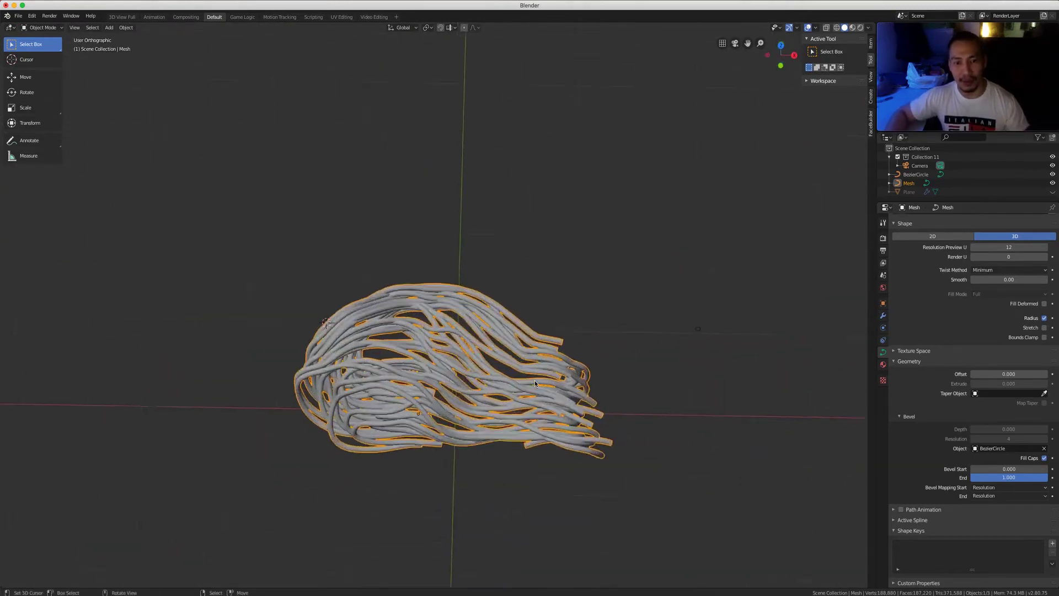
pyautogui.scroll(-1, 551, 406)
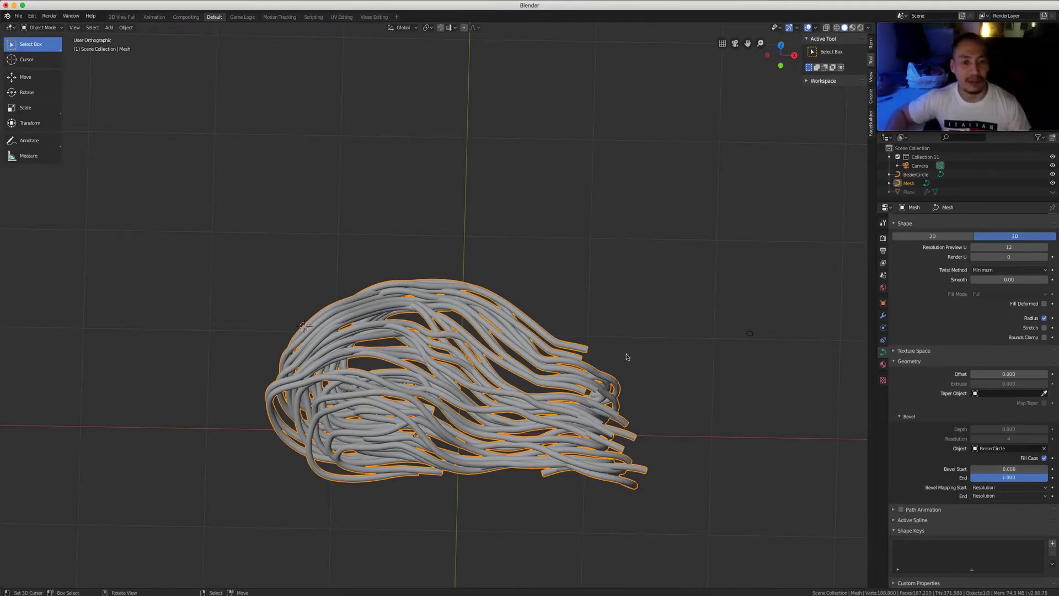
pyautogui.press('Tab')
pyautogui.press('Tab')
pyautogui.moveTo(626, 356); pyautogui.dragTo(633, 370, button='middle')
# Apply smooth shading to the hair curve and check the strands' surface.
pyautogui.click(460, 318)
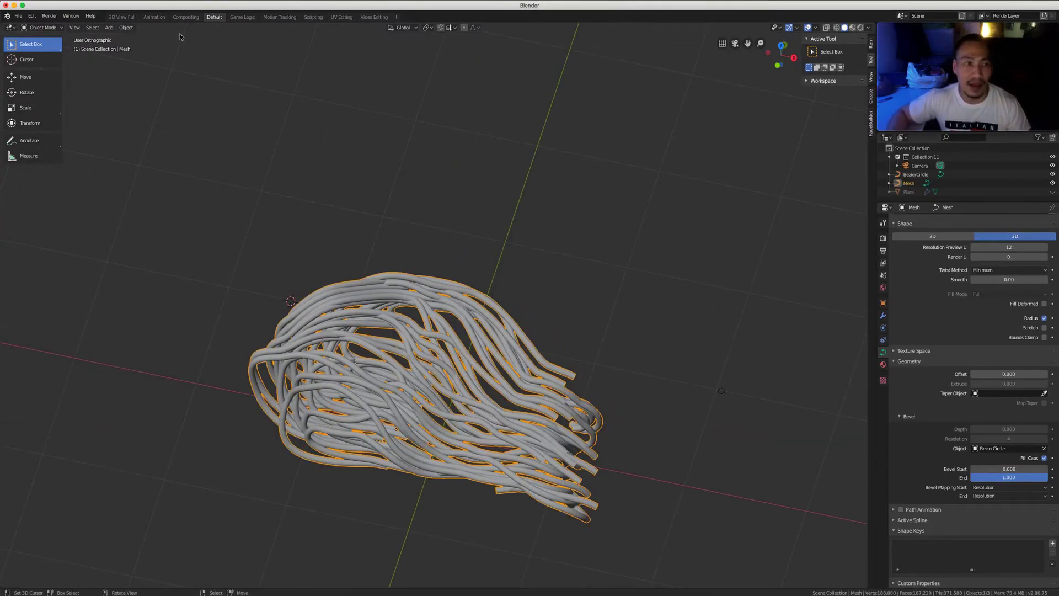
pyautogui.click(126, 28)
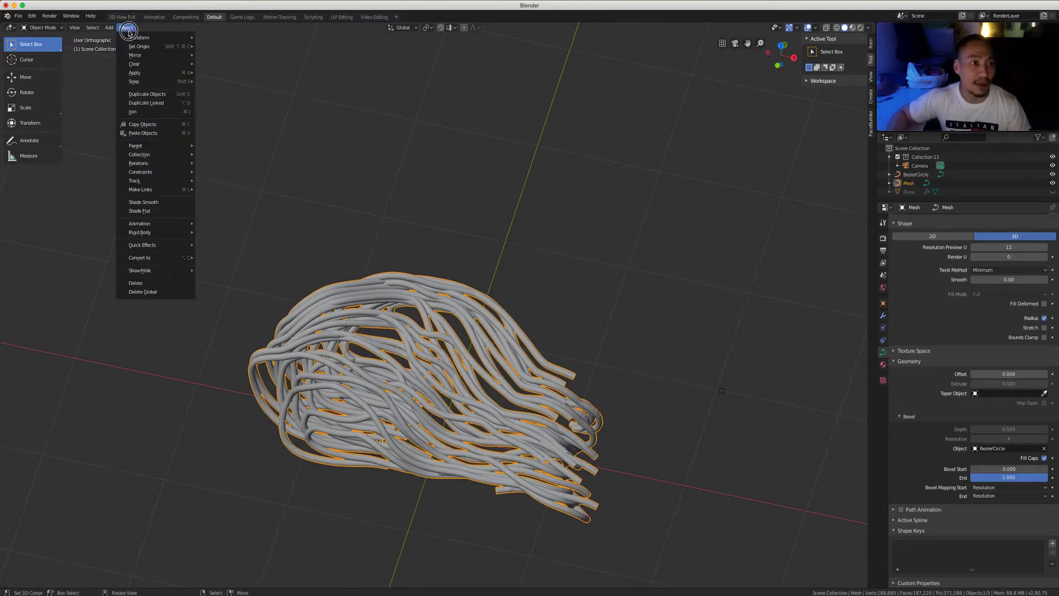
pyautogui.click(155, 202)
pyautogui.moveTo(381, 397); pyautogui.dragTo(488, 410, button='middle')
pyautogui.scroll(5, 492, 403)
pyautogui.scroll(-2, 477, 405)
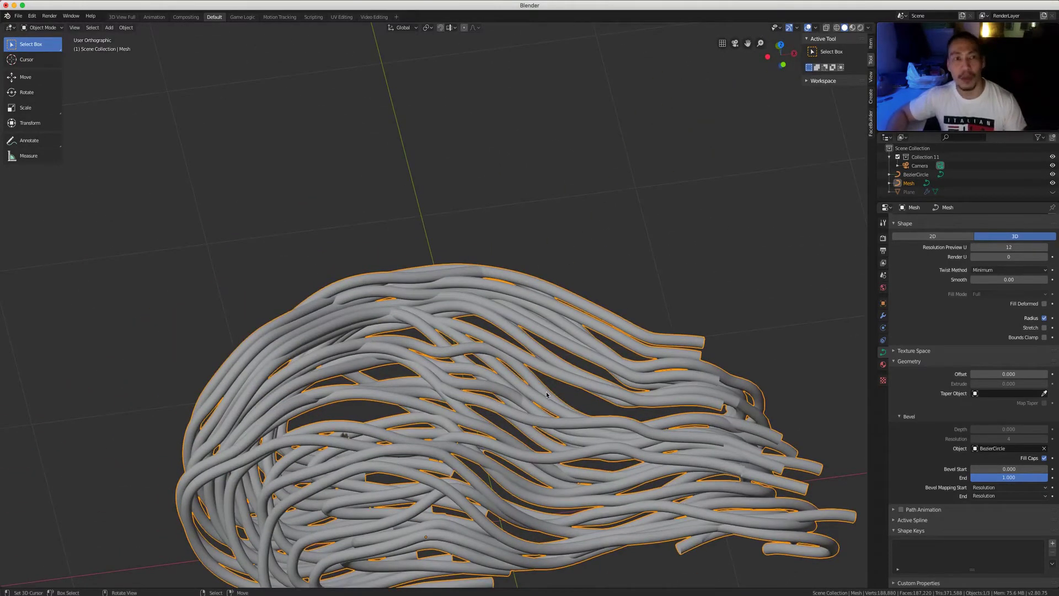
# Add a UV sphere from the front view with nothing selected, and scale it up to more than twice its size.
pyautogui.press('KP_1')
pyautogui.scroll(-4, 548, 390)
pyautogui.hotkey('alt', 'a')
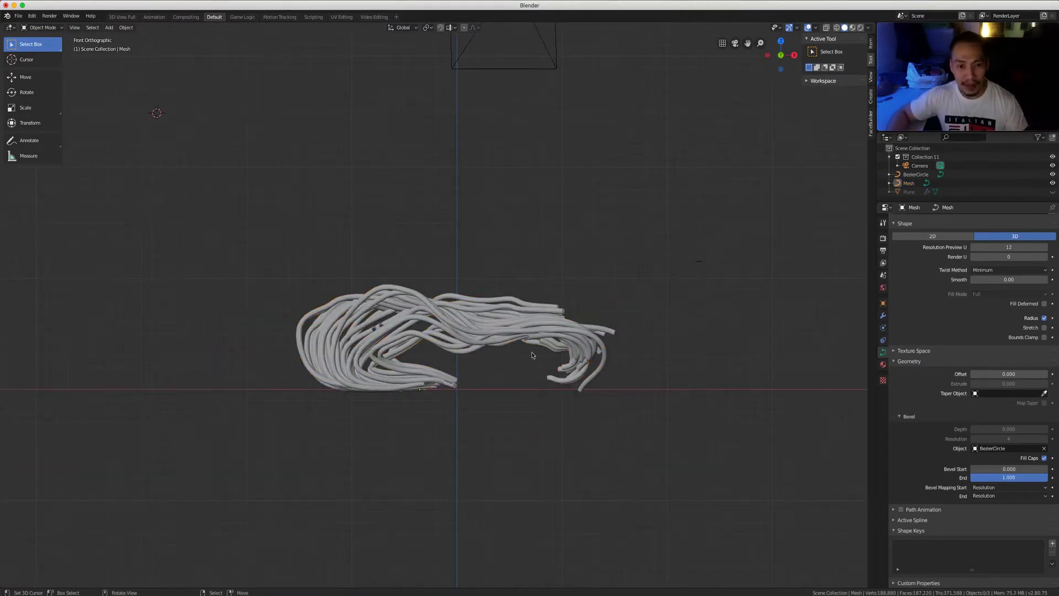
pyautogui.scroll(-1, 523, 319)
pyautogui.hotkey('shift', 'a')
pyautogui.moveTo(496, 339)
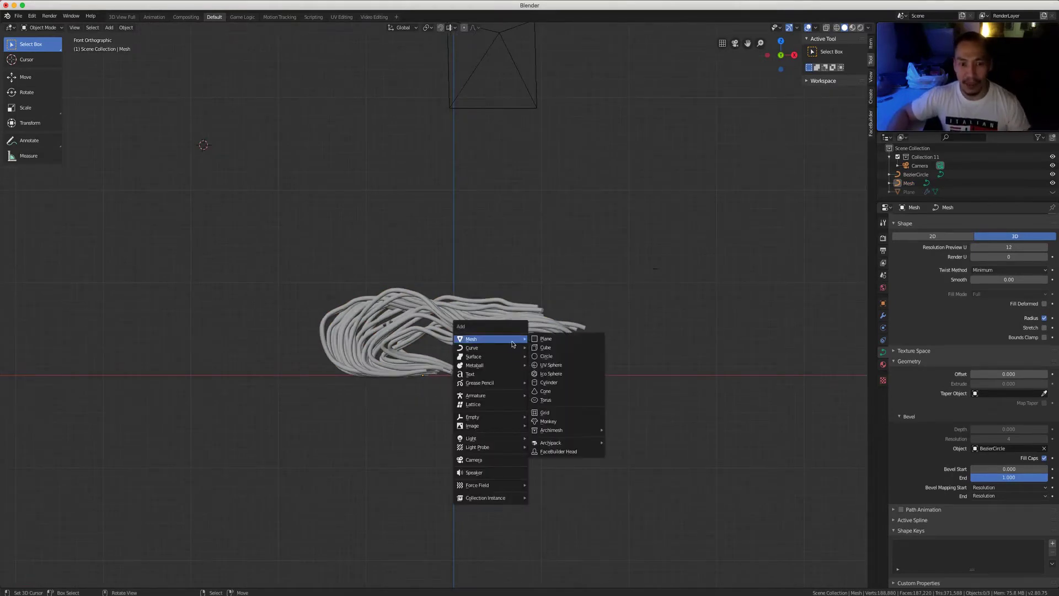
pyautogui.click(570, 366)
pyautogui.scroll(-5, 447, 303)
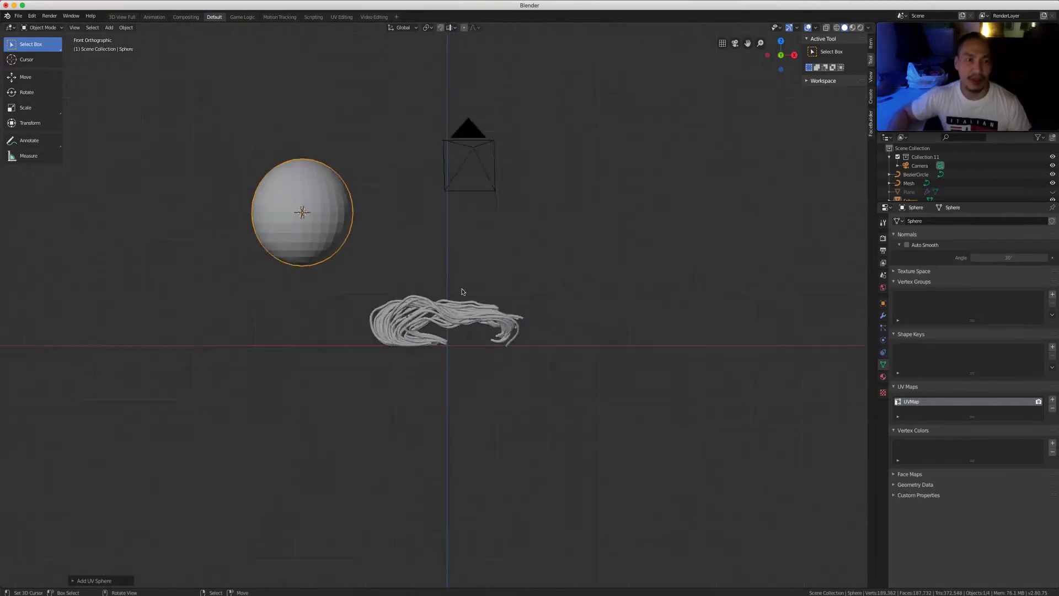
pyautogui.press('s')
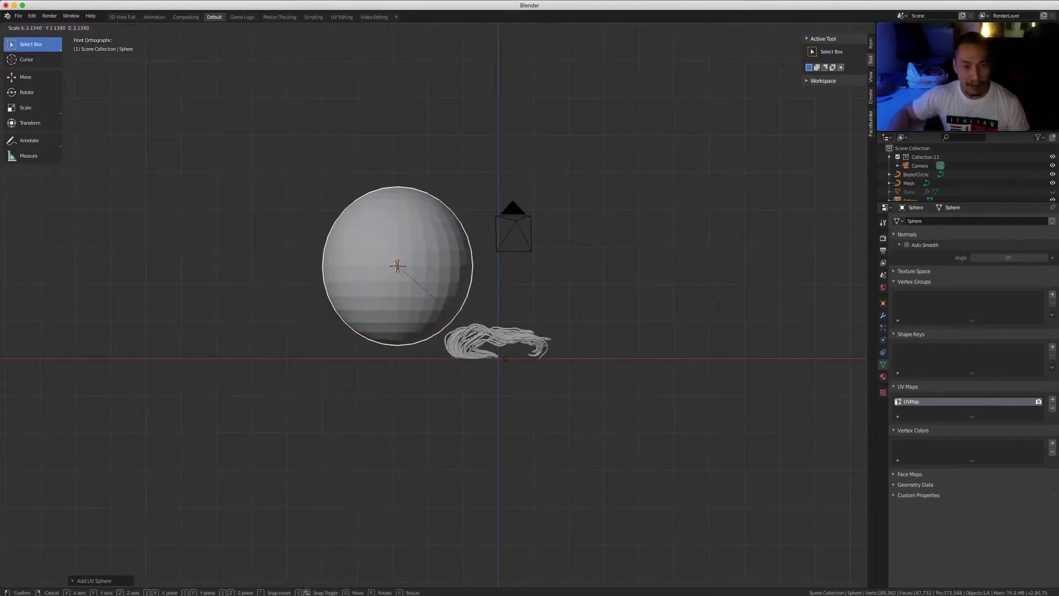
pyautogui.click(515, 372)
# Enter Edit Mode on the sphere in wireframe display with all its vertices deselected.
pyautogui.press('Tab')
pyautogui.scroll(4, 520, 277)
pyautogui.keyDown('shift'); pyautogui.moveTo(531, 273); pyautogui.dragTo(570, 334, button='middle'); pyautogui.keyUp('shift')
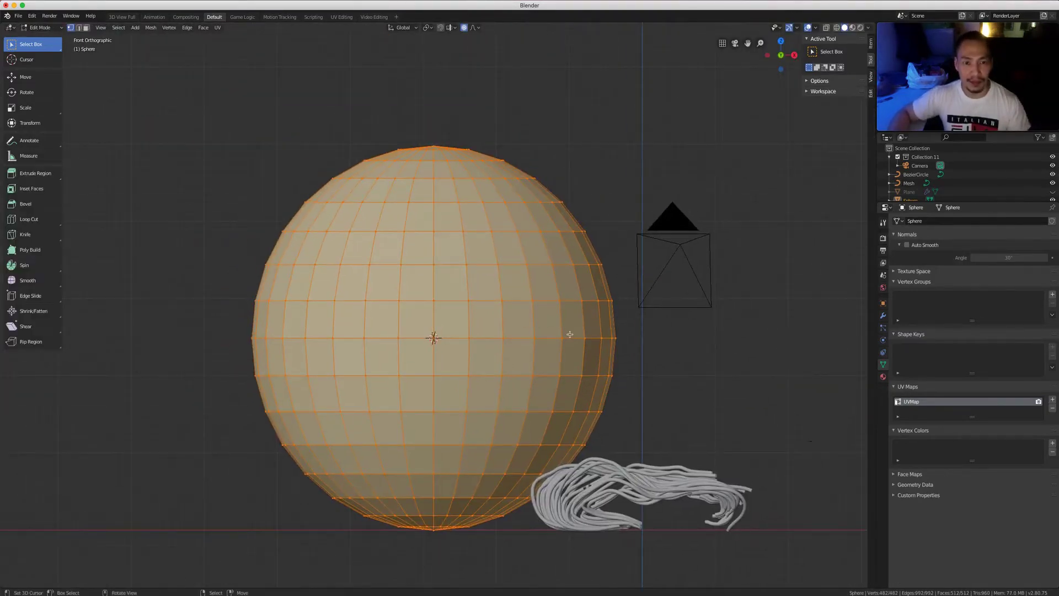
pyautogui.hotkey('shift', 'z')
pyautogui.scroll(-1, 570, 334)
pyautogui.hotkey('alt', 'a')
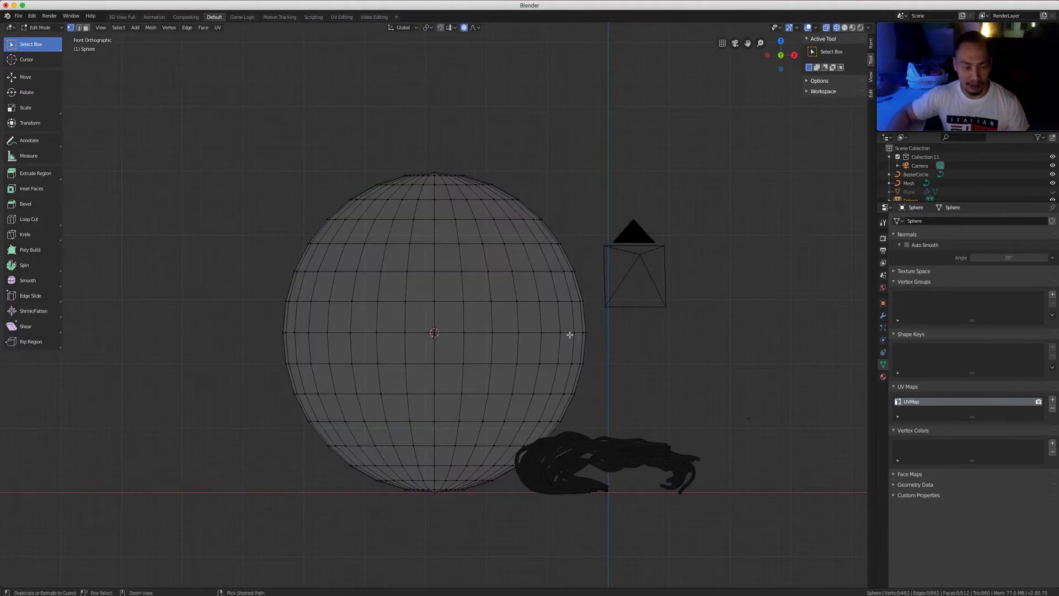
pyautogui.hotkey('ctrl', 'Tab')
pyautogui.click(576, 338)
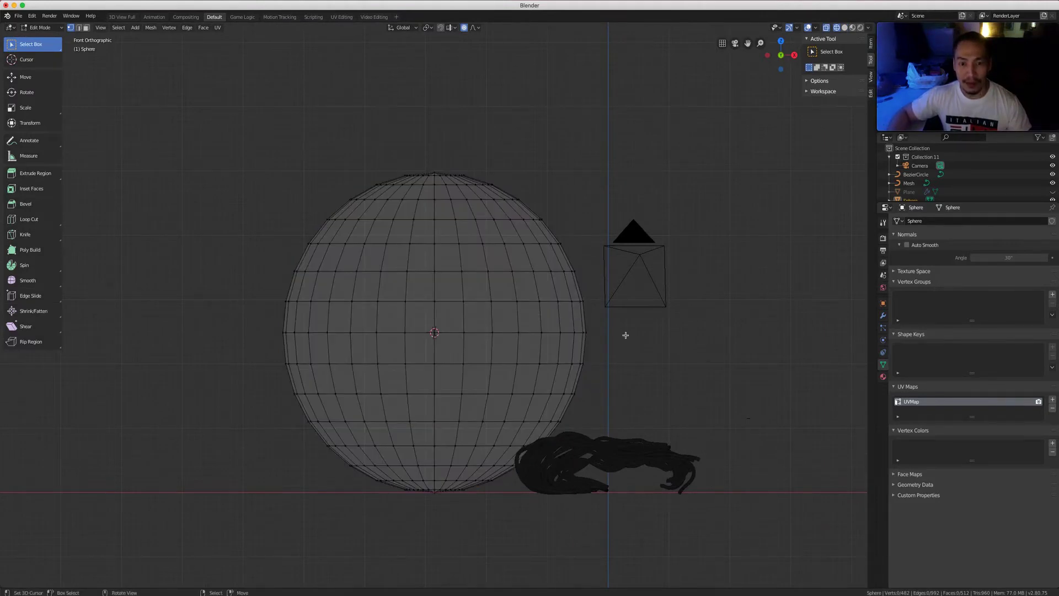
# Select the upper half of the sphere, including its equator ring, and delete those vertices to leave a bowl.
pyautogui.press('b')
pyautogui.moveTo(741, 118); pyautogui.dragTo(83, 336)
pyautogui.rightClick(565, 288)
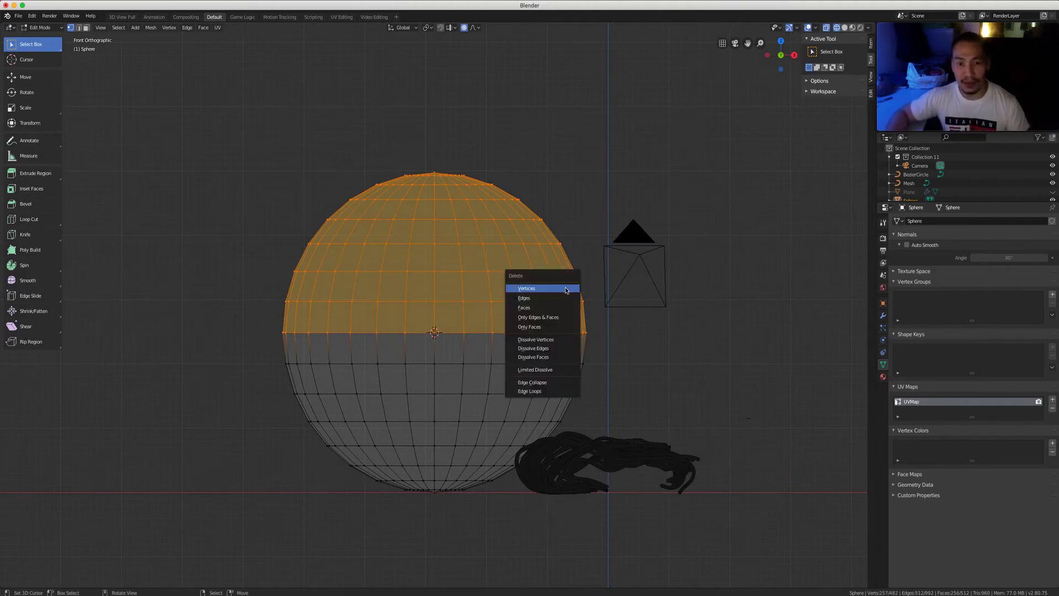
pyautogui.press('x')
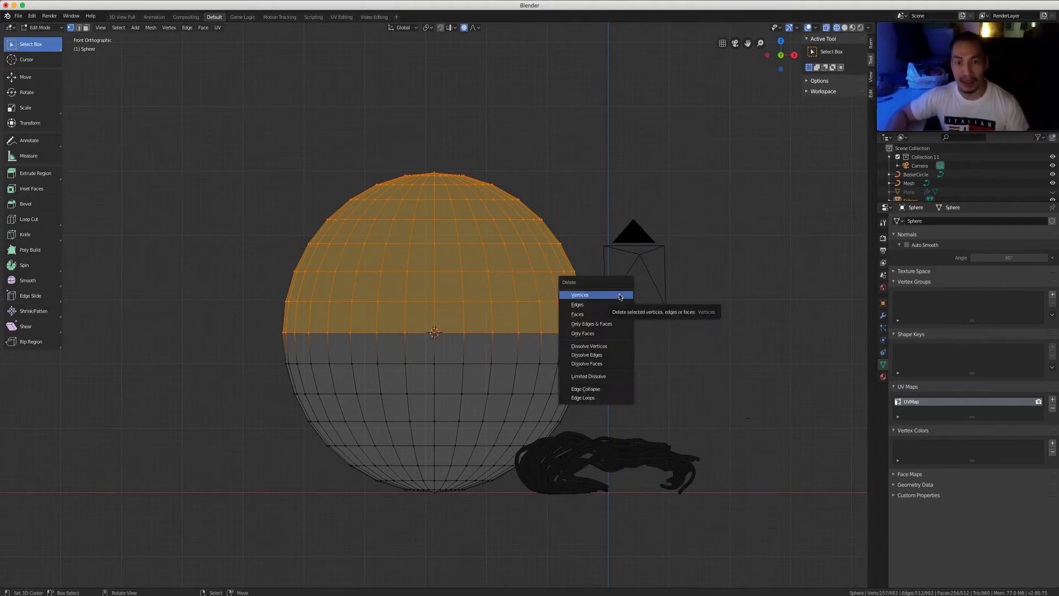
pyautogui.click(617, 294)
pyautogui.keyDown('shift'); pyautogui.moveTo(502, 356); pyautogui.dragTo(602, 436, button='middle'); pyautogui.keyUp('shift')
# Return to Object Mode and move the bowl in the top view to center it on the world origin around the hair.
pyautogui.press('KP_7')
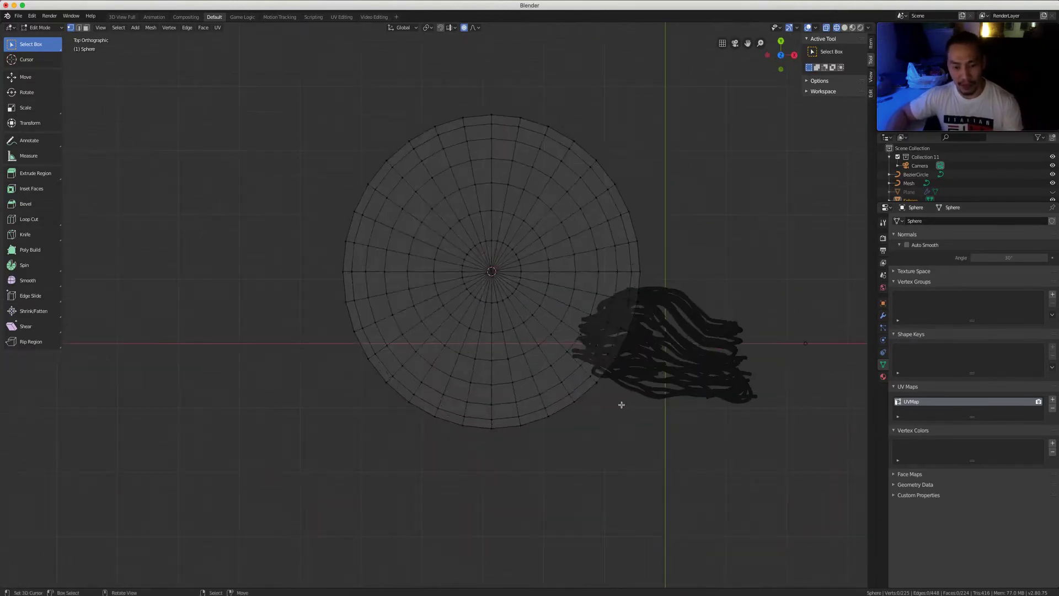
pyautogui.press('Tab')
pyautogui.keyDown('shift'); pyautogui.moveTo(574, 320); pyautogui.dragTo(441, 265, button='middle'); pyautogui.keyUp('shift')
pyautogui.press('g')
pyautogui.click(461, 309)
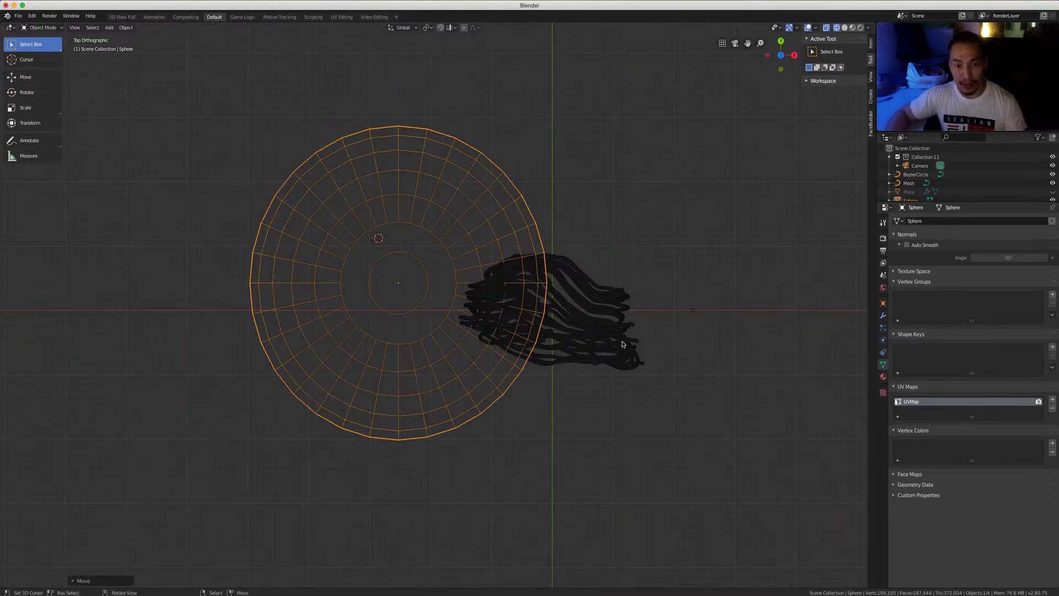
pyautogui.press('g')
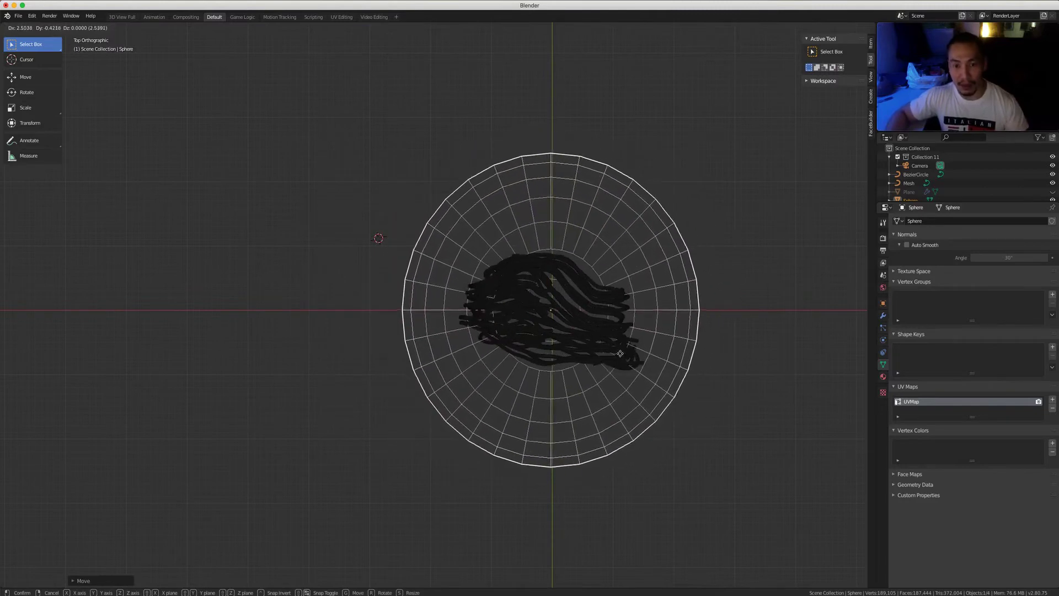
pyautogui.click(621, 355)
pyautogui.press('KP_1')
pyautogui.keyDown('shift'); pyautogui.moveTo(620, 355); pyautogui.dragTo(569, 254, button='middle'); pyautogui.keyUp('shift')
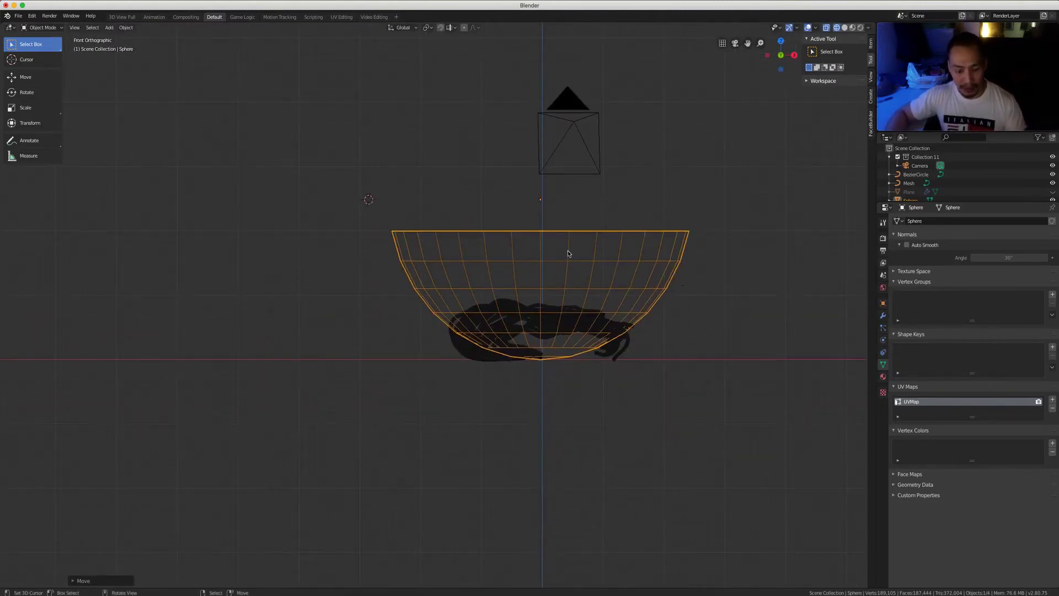
# Lower the bowl along the Z axis in the front view and scale it down closer to the hair.
pyautogui.press('g')
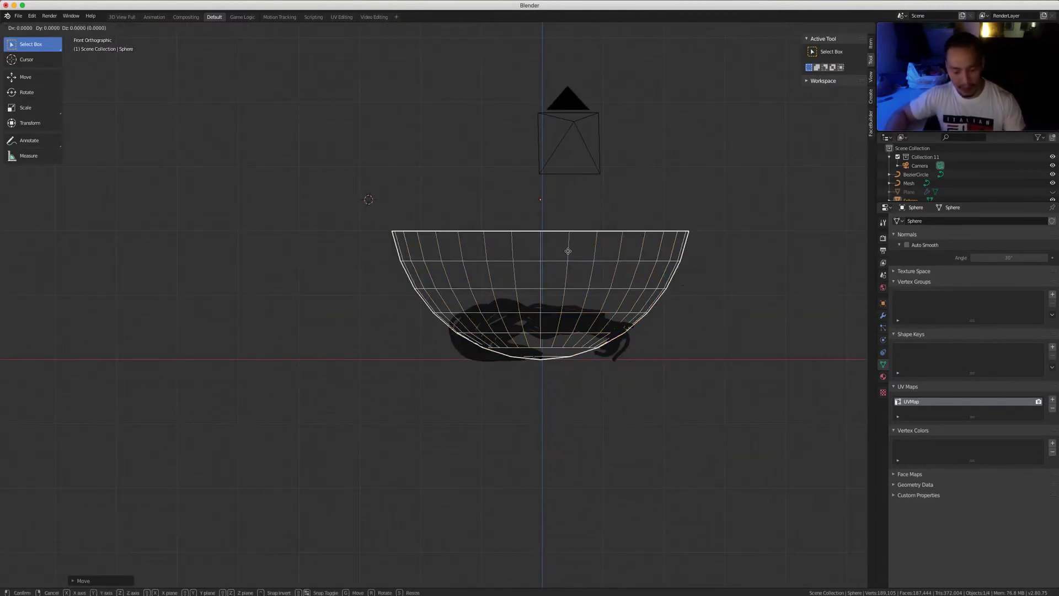
pyautogui.press('z')
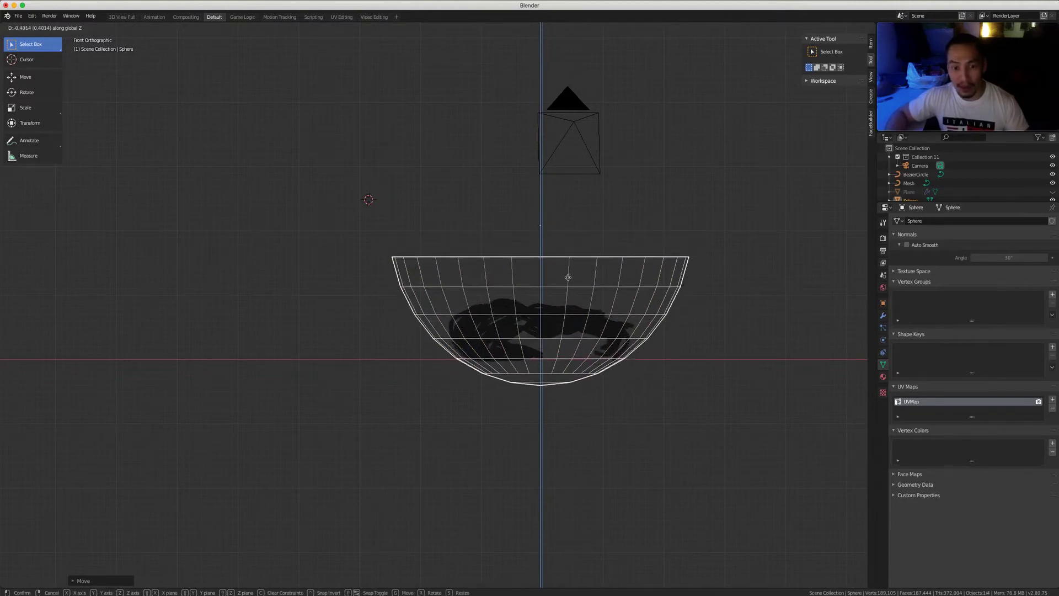
pyautogui.click(568, 279)
pyautogui.press('s')
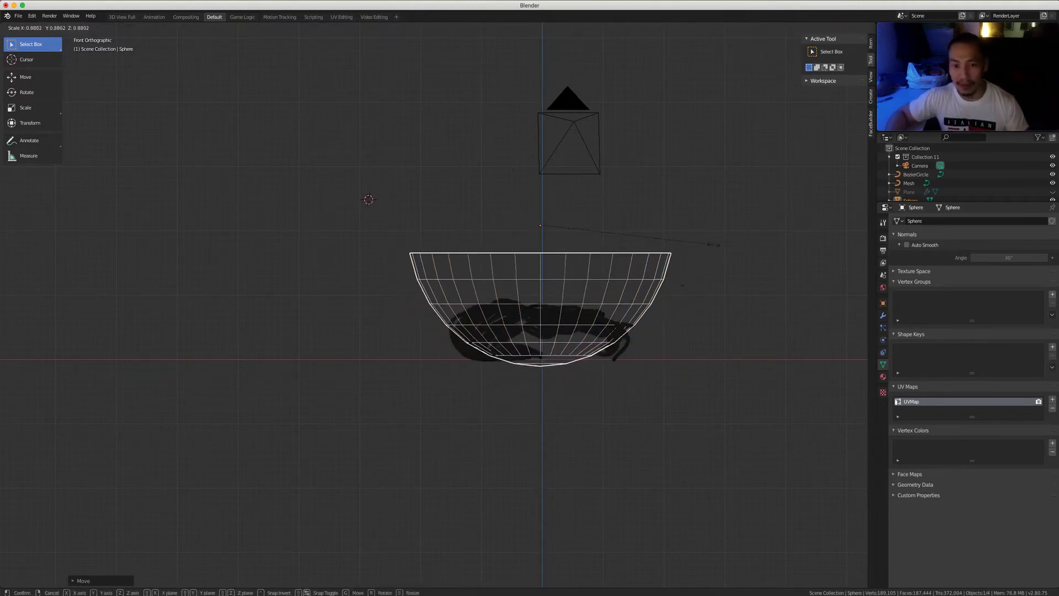
pyautogui.click(706, 247)
# Lower the bowl further around the hair, enlarge it slightly, and raise it a little to fit.
pyautogui.press('g')
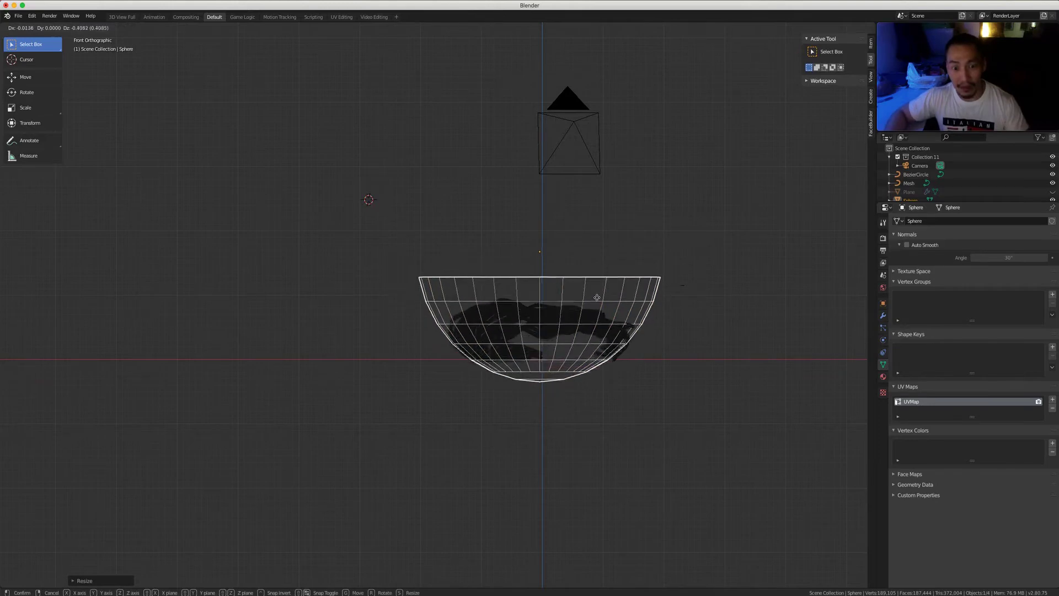
pyautogui.click(597, 379)
pyautogui.press('s')
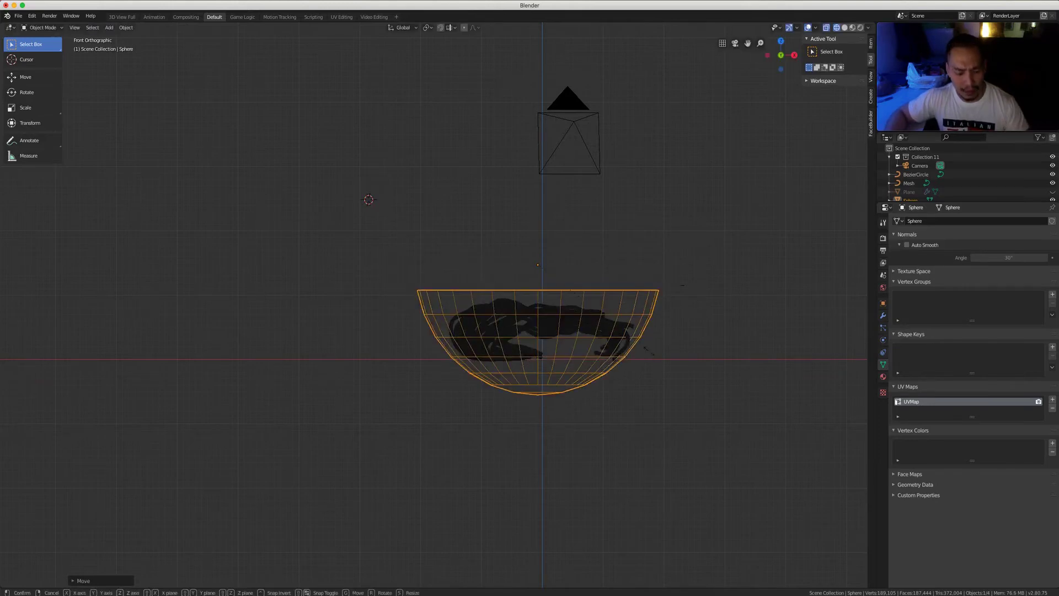
pyautogui.click(604, 380)
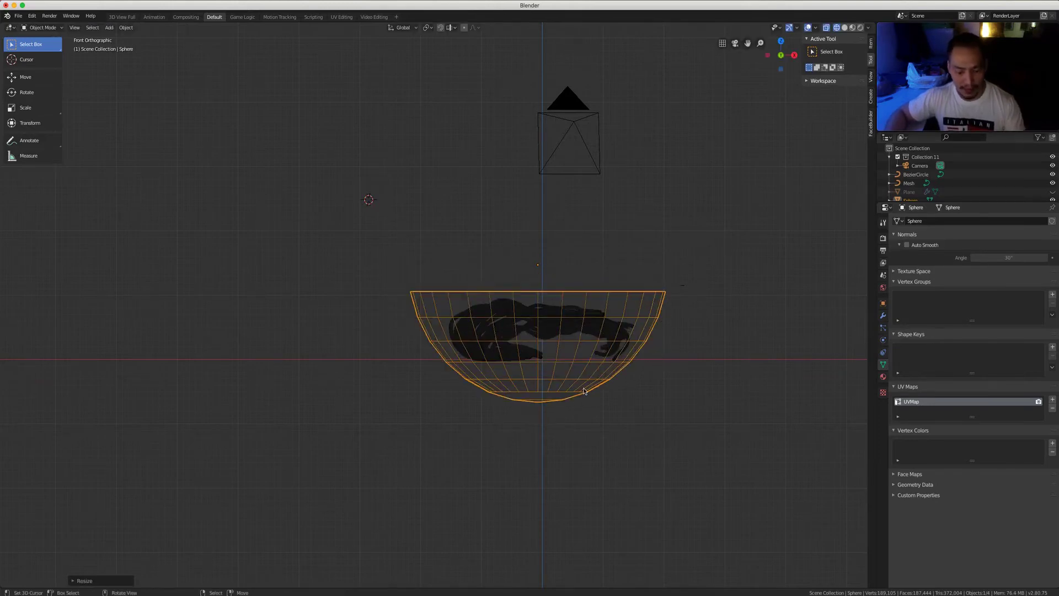
pyautogui.press('g')
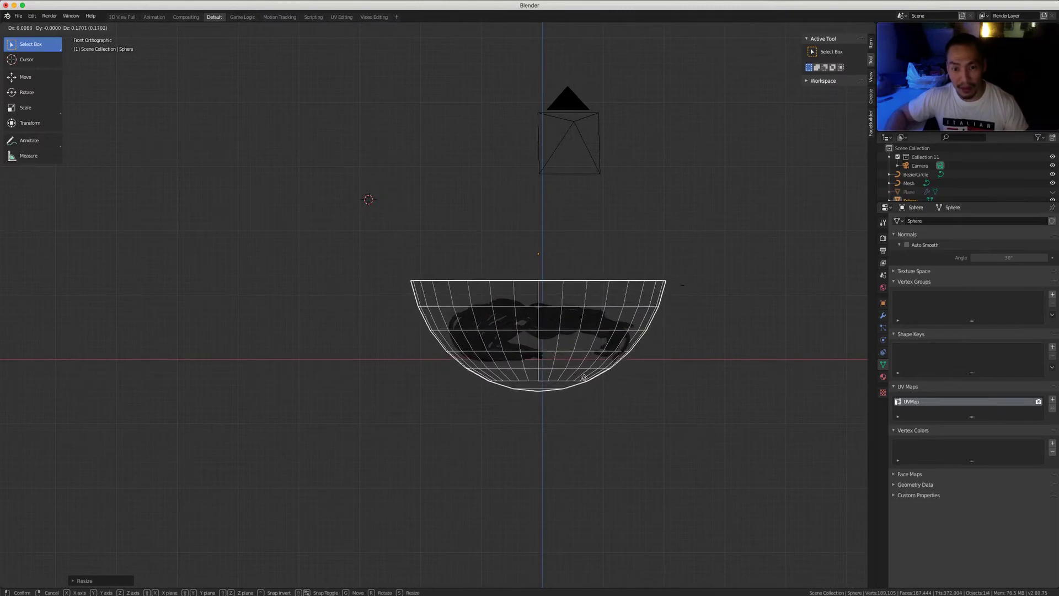
pyautogui.click(584, 380)
# Switch to solid display and enter Edit Mode on the bowl in the front view with nothing selected.
pyautogui.moveTo(585, 375); pyautogui.dragTo(510, 337, button='middle')
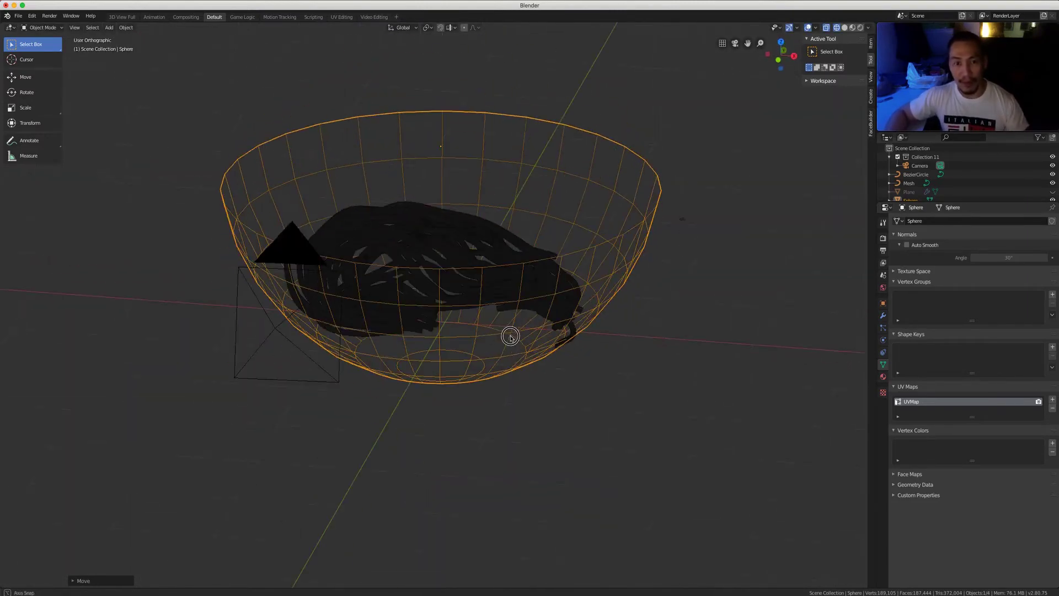
pyautogui.press('z')
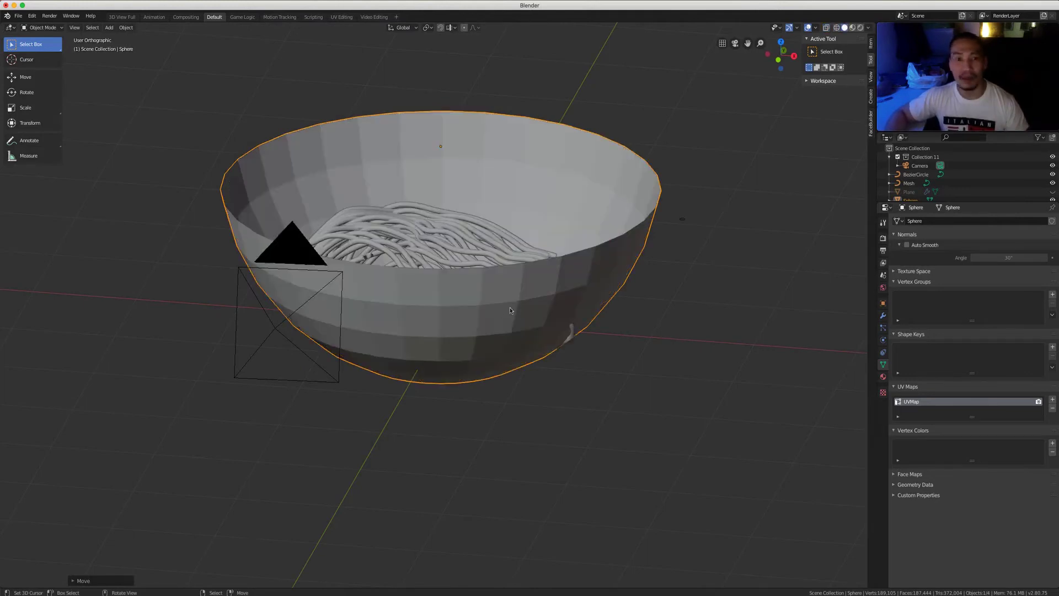
pyautogui.moveTo(568, 333)
pyautogui.mouseDown(button='middle')
pyautogui.moveTo(439, 276)
pyautogui.moveTo(482, 297)
pyautogui.moveTo(603, 318)
pyautogui.moveTo(628, 282)
pyautogui.mouseUp(button='middle')
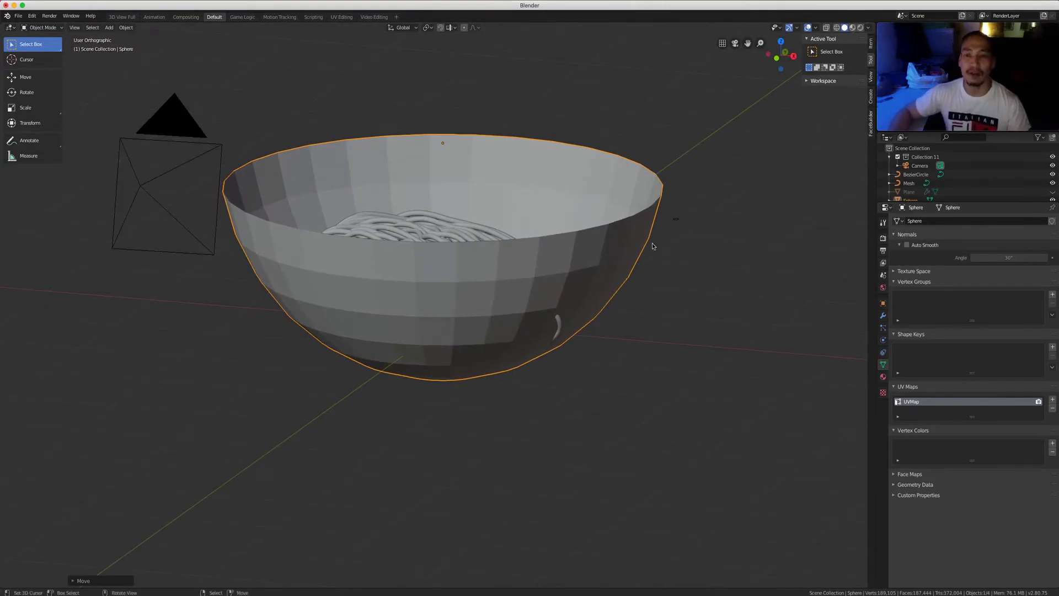
pyautogui.press('Tab')
pyautogui.moveTo(653, 247); pyautogui.dragTo(619, 258, button='middle')
pyautogui.press('KP_1')
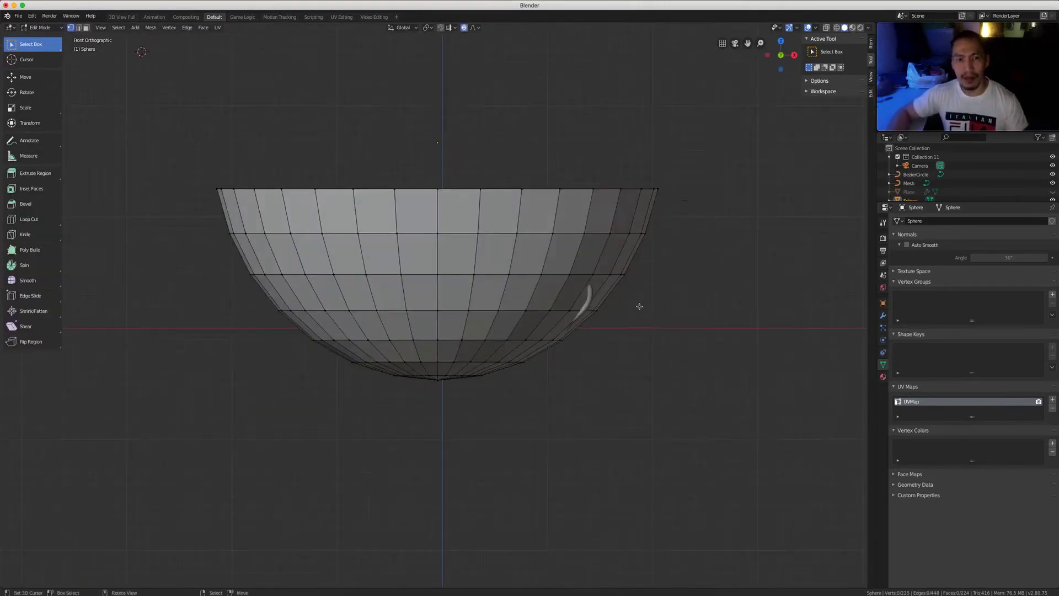
pyautogui.press('a')
pyautogui.scroll(-2, 612, 320)
pyautogui.hotkey('alt', 'a')
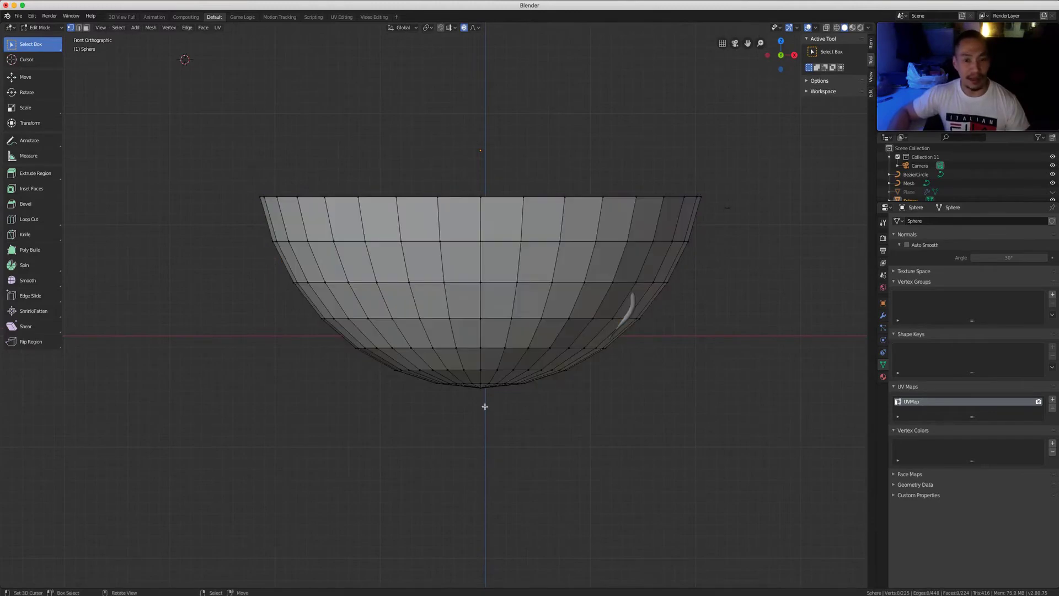
# Select the single pole vertex at the bowl's underside and delete it to open a round hole.
pyautogui.moveTo(510, 438); pyautogui.dragTo(518, 408, button='middle')
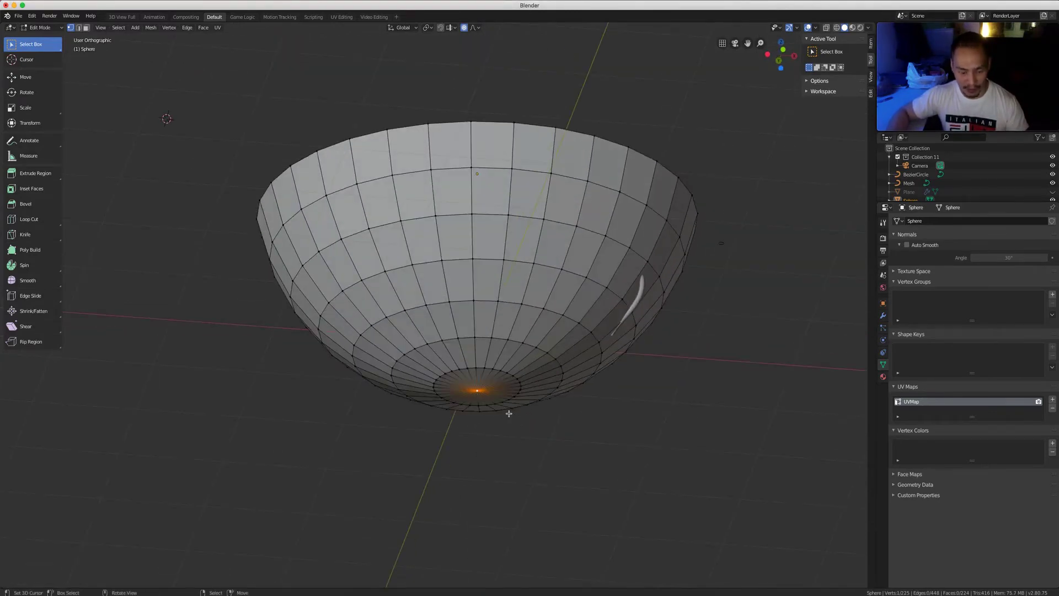
pyautogui.press('x')
pyautogui.click(509, 414)
pyautogui.moveTo(558, 393); pyautogui.dragTo(463, 423, button='middle')
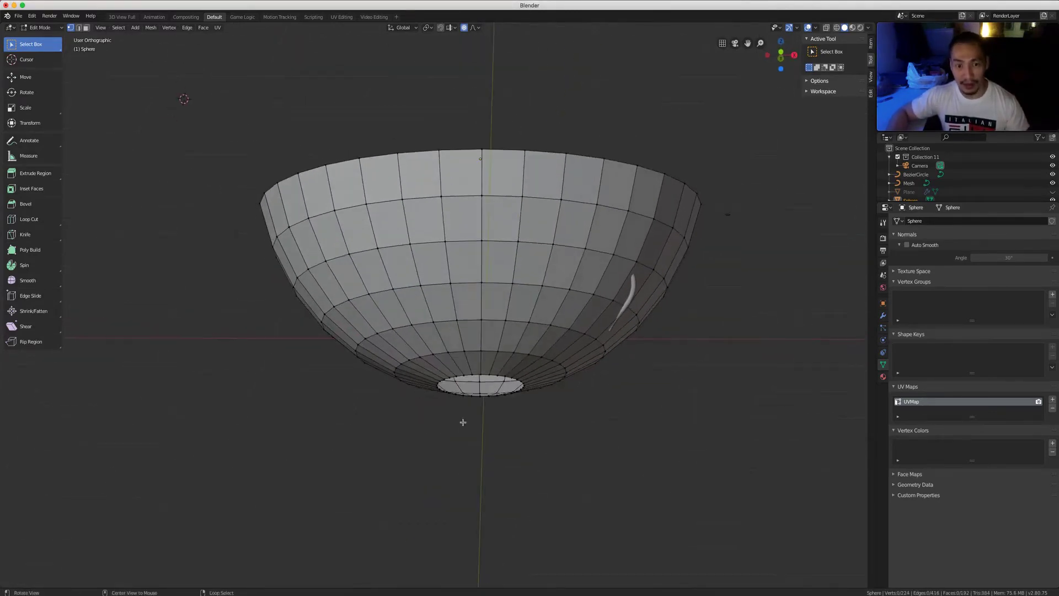
# Select the edge loop around the hole in the bowl's base and fill it with a flat face, then deselect everything.
pyautogui.moveTo(511, 395); pyautogui.dragTo(516, 374, button='middle')
pyautogui.scroll(5, 515, 374)
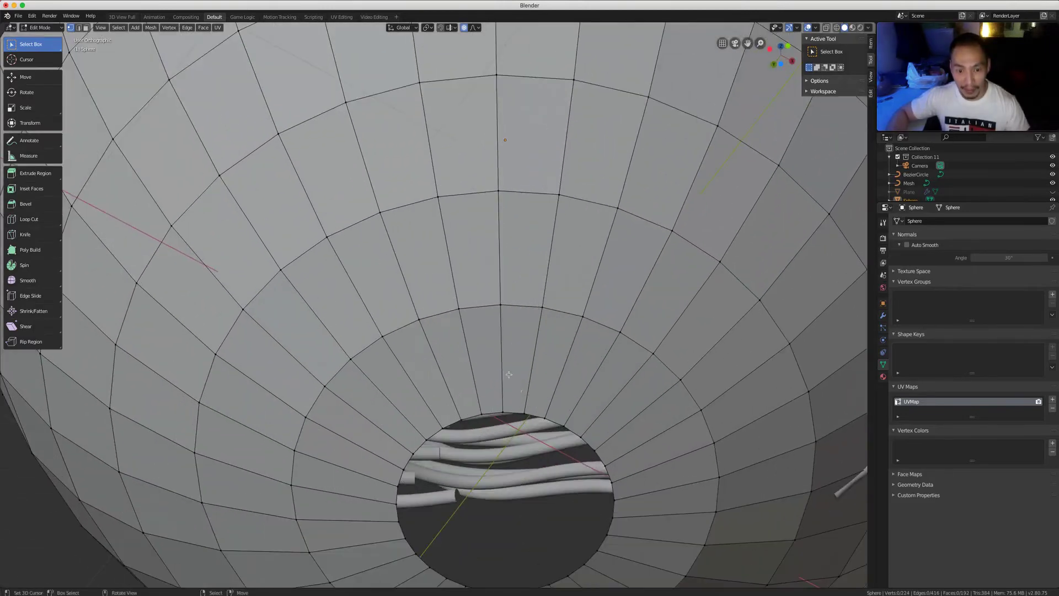
pyautogui.keyDown('alt'); pyautogui.click(527, 415); pyautogui.keyUp('alt')
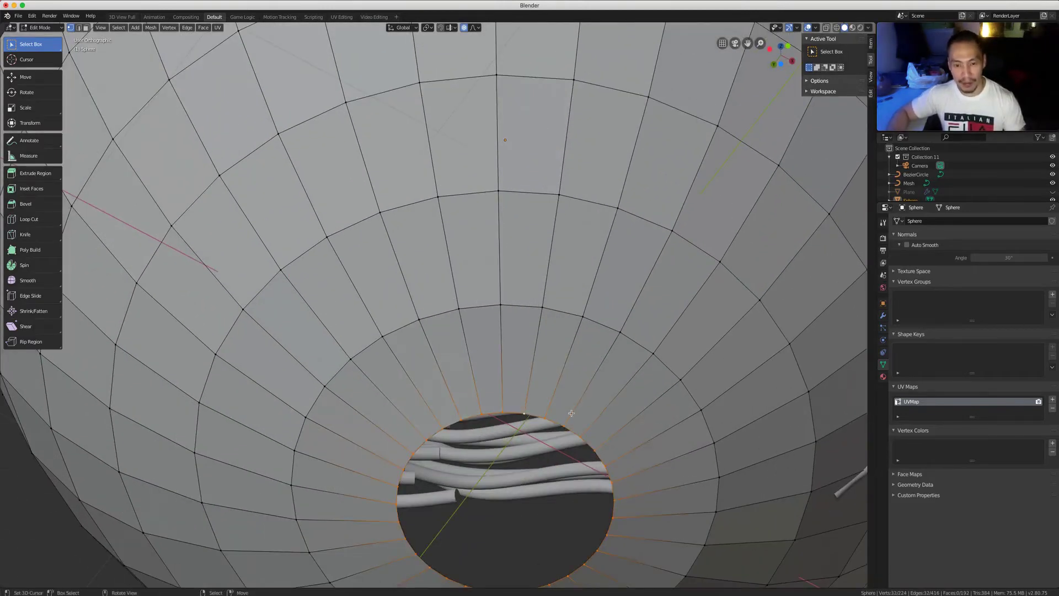
pyautogui.press('f')
pyautogui.scroll(-5, 572, 413)
pyautogui.moveTo(598, 381); pyautogui.dragTo(574, 397, button='middle')
pyautogui.hotkey('alt', 'a')
pyautogui.press('KP_1')
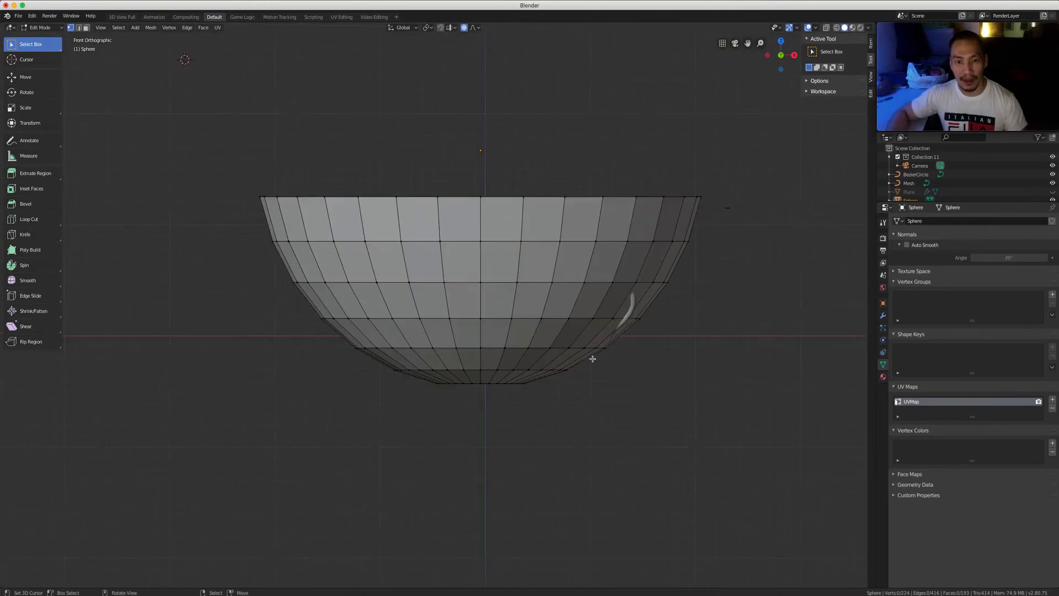
# Add a Subdivision Surface modifier to the bowl with 2 viewport subdivisions.
pyautogui.moveTo(592, 359); pyautogui.dragTo(793, 402, button='middle')
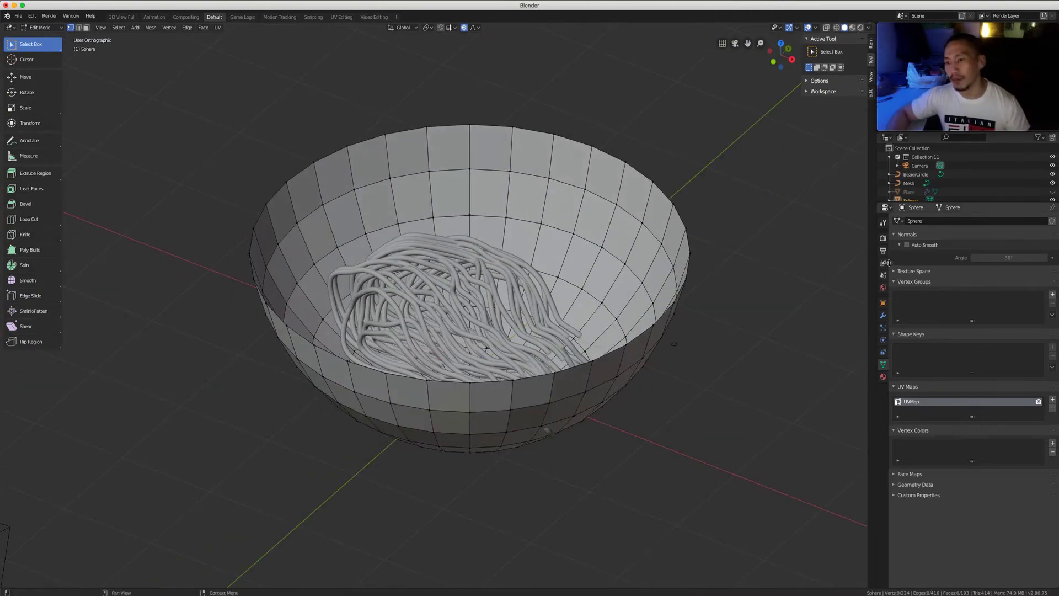
pyautogui.click(883, 315)
pyautogui.click(929, 221)
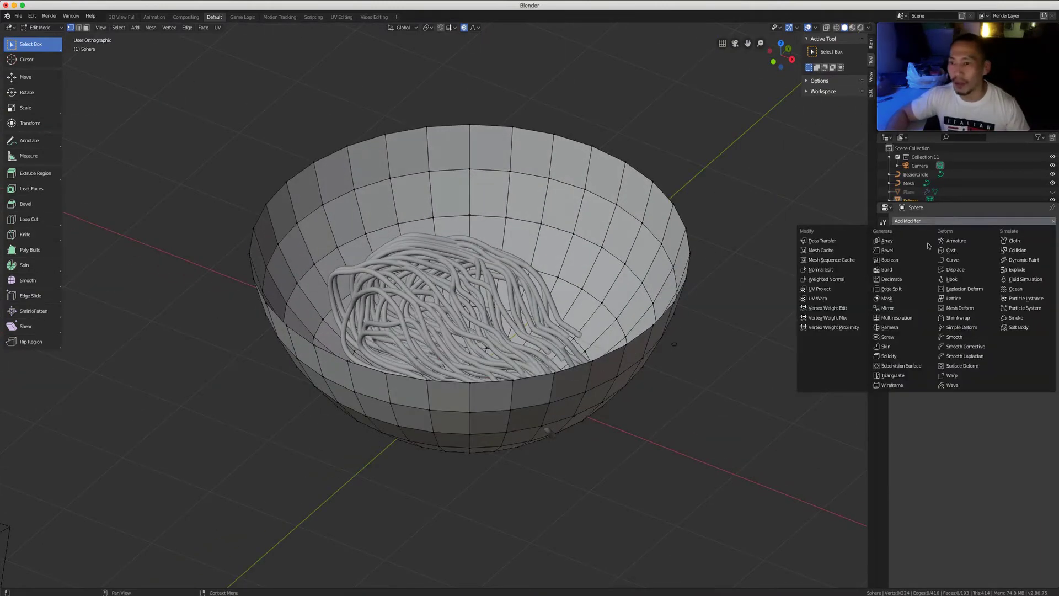
pyautogui.click(941, 222)
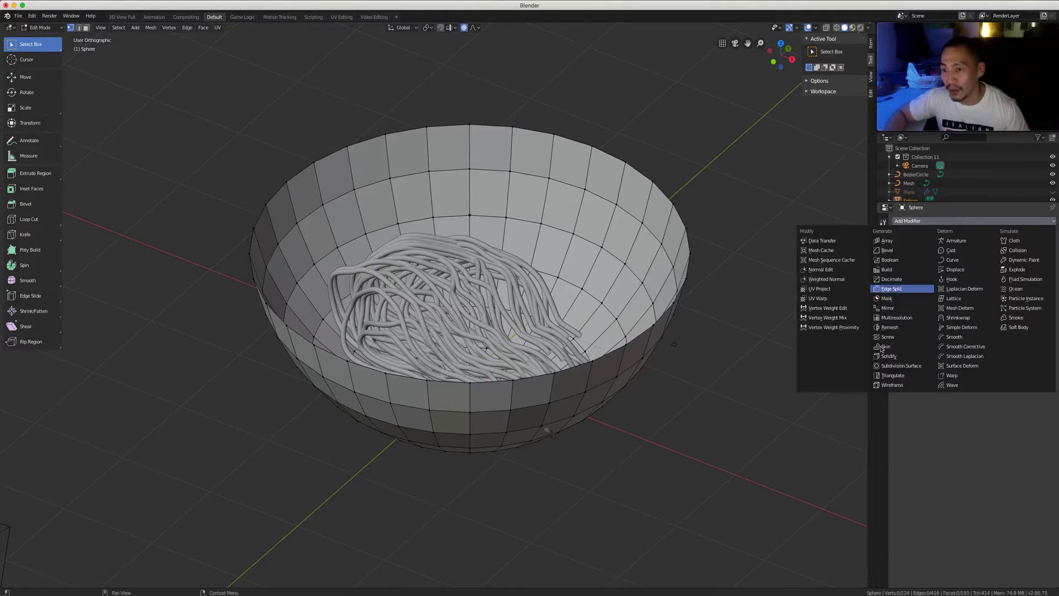
pyautogui.click(908, 366)
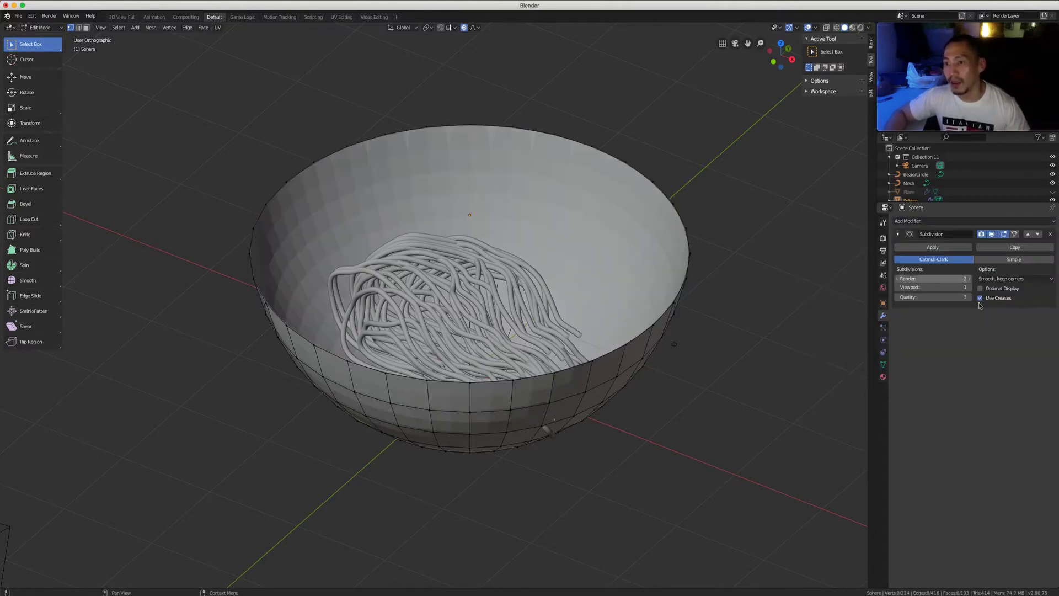
# Return to Object Mode and apply smooth shading to the bowl.
pyautogui.press('Tab')
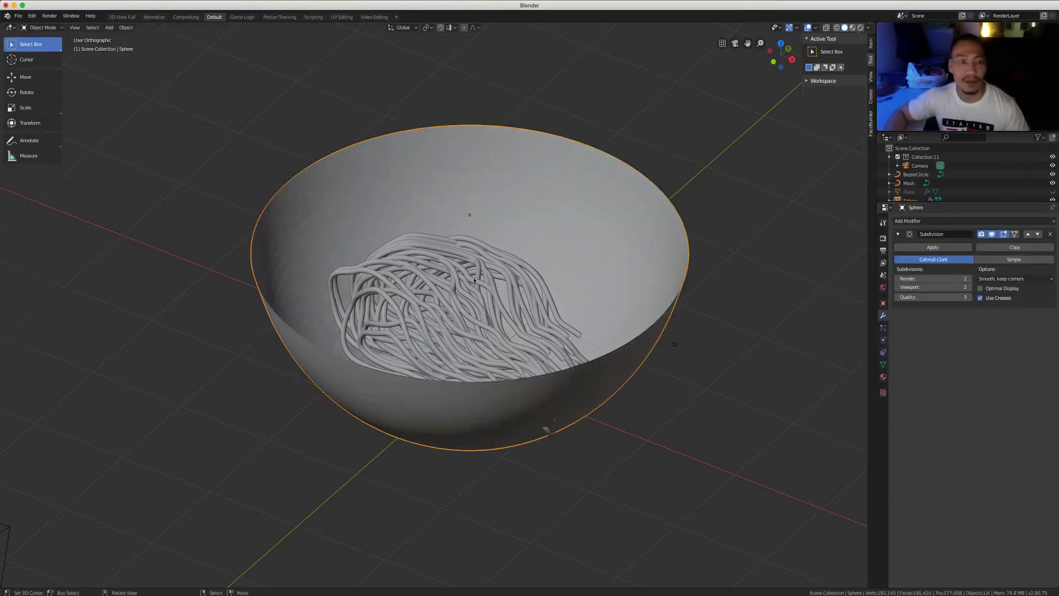
pyautogui.click(125, 27)
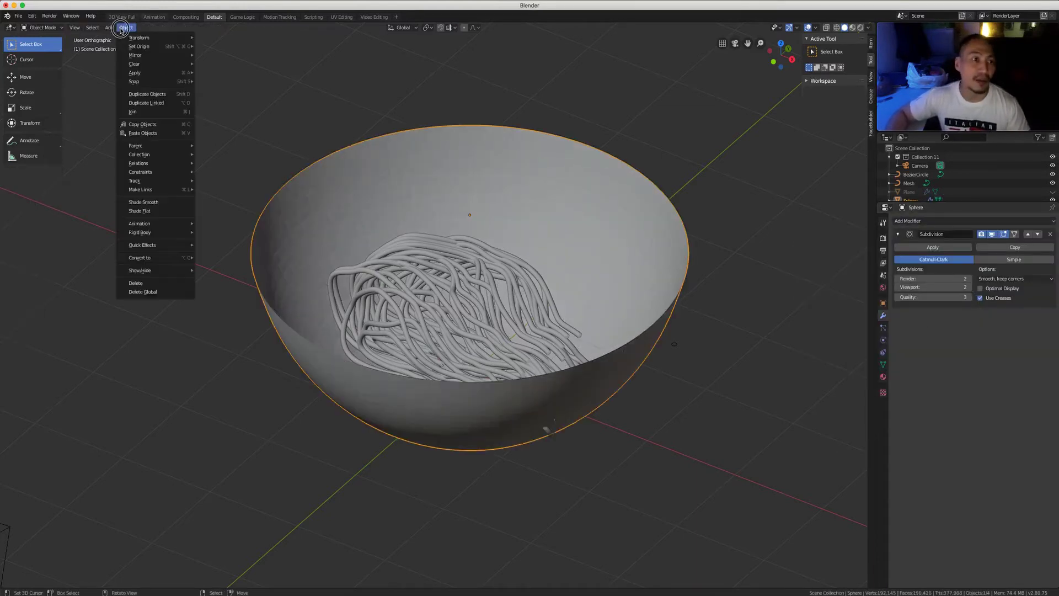
pyautogui.click(162, 202)
# Add a Solidify modifier to the bowl and place it above the Subdivision modifier in the stack.
pyautogui.click(968, 222)
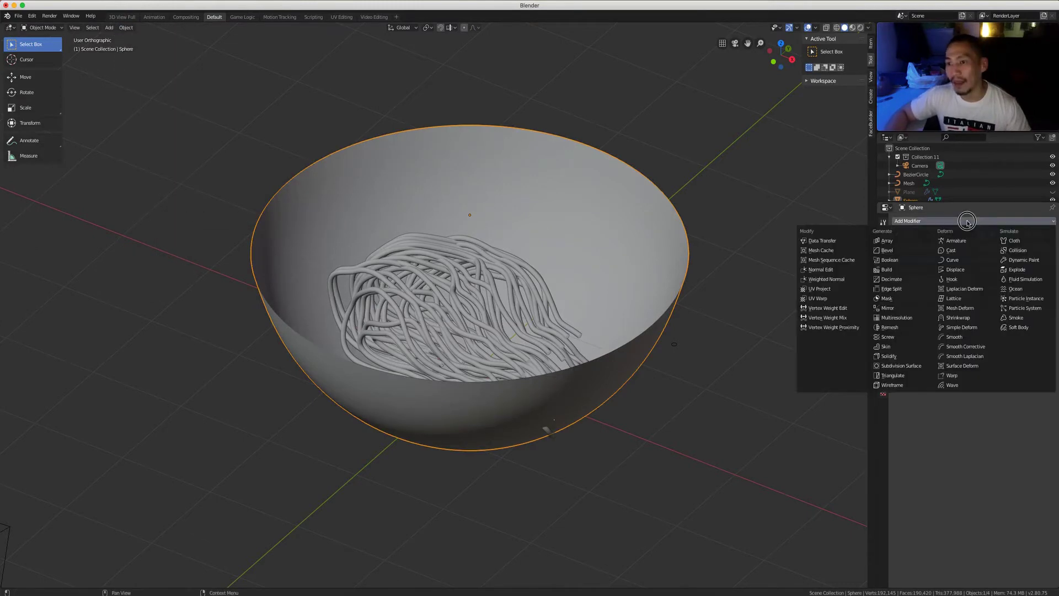
pyautogui.click(901, 357)
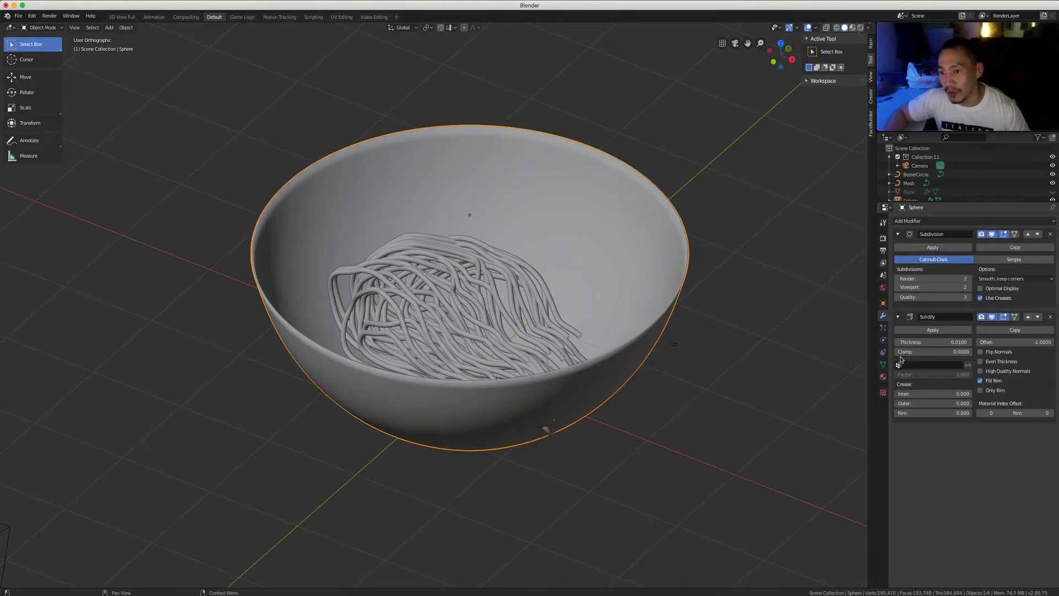
pyautogui.moveTo(543, 379); pyautogui.dragTo(582, 369, button='middle')
pyautogui.press('KP_1')
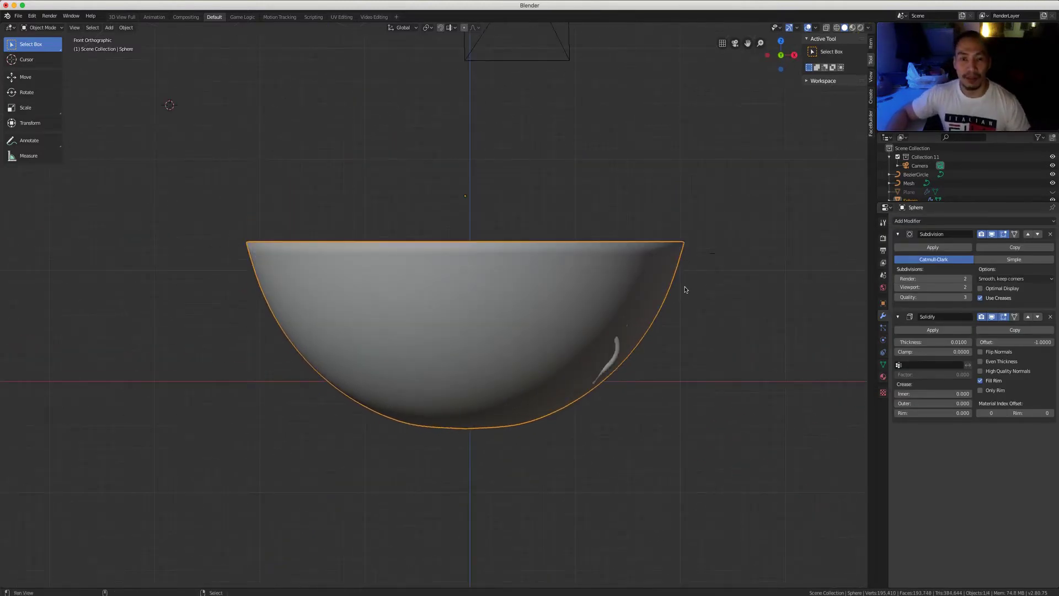
pyautogui.moveTo(685, 289); pyautogui.dragTo(579, 407, button='middle')
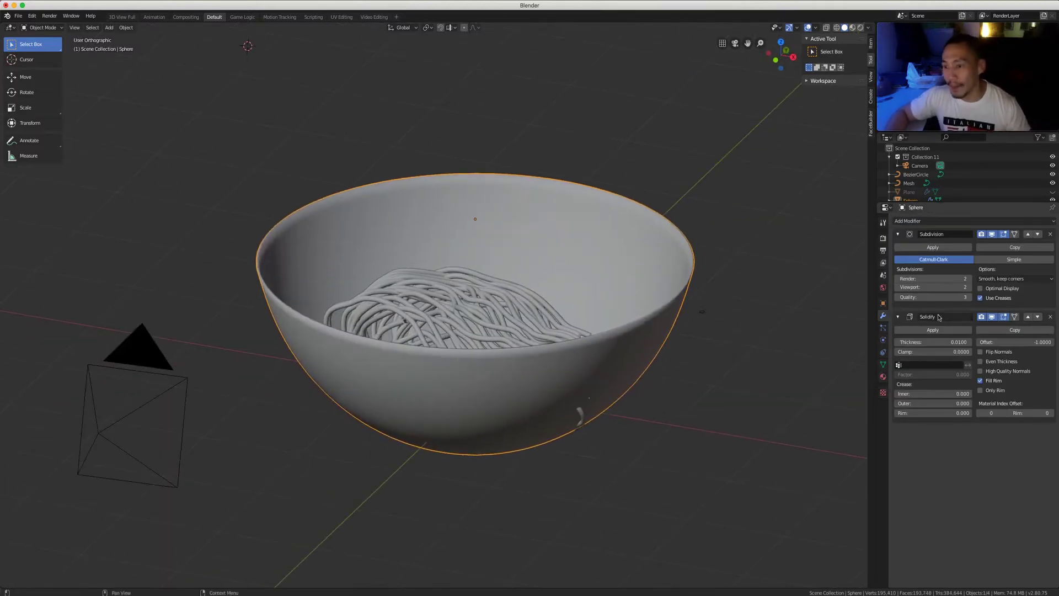
pyautogui.click(1028, 317)
pyautogui.moveTo(521, 388); pyautogui.dragTo(562, 366, button='middle')
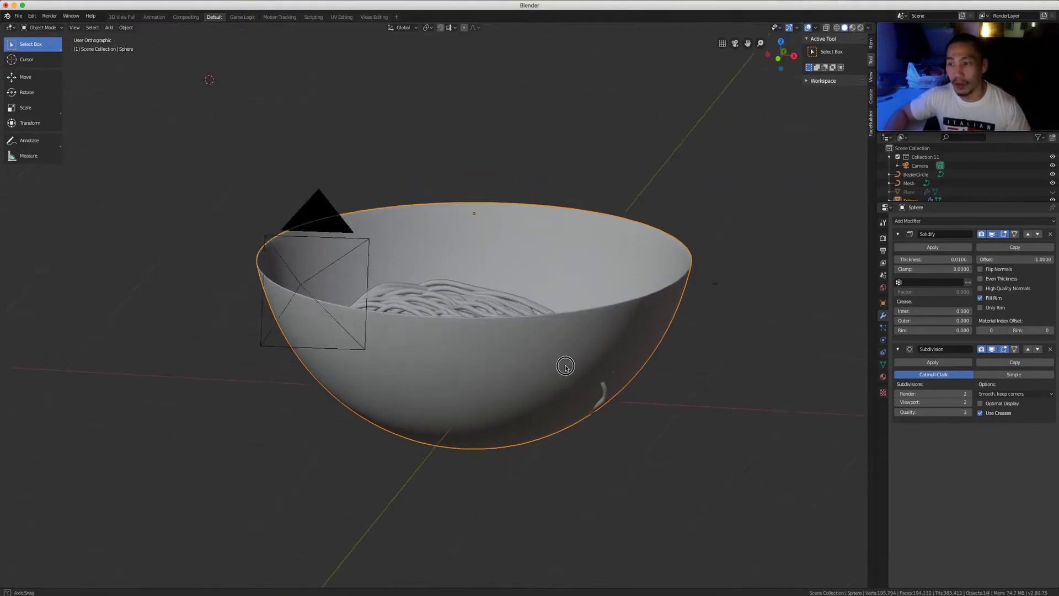
# Try a Solidify thickness of 0.1 on the bowl and inspect the rim from the front and above.
pyautogui.press('KP_1')
pyautogui.click(933, 260)
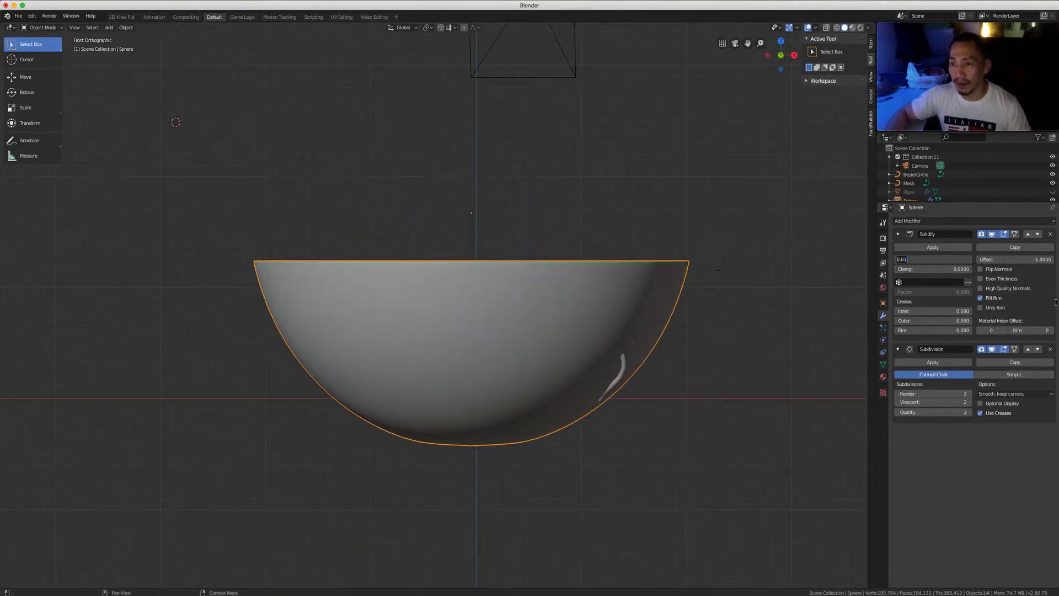
pyautogui.write('.1')
pyautogui.press('Return')
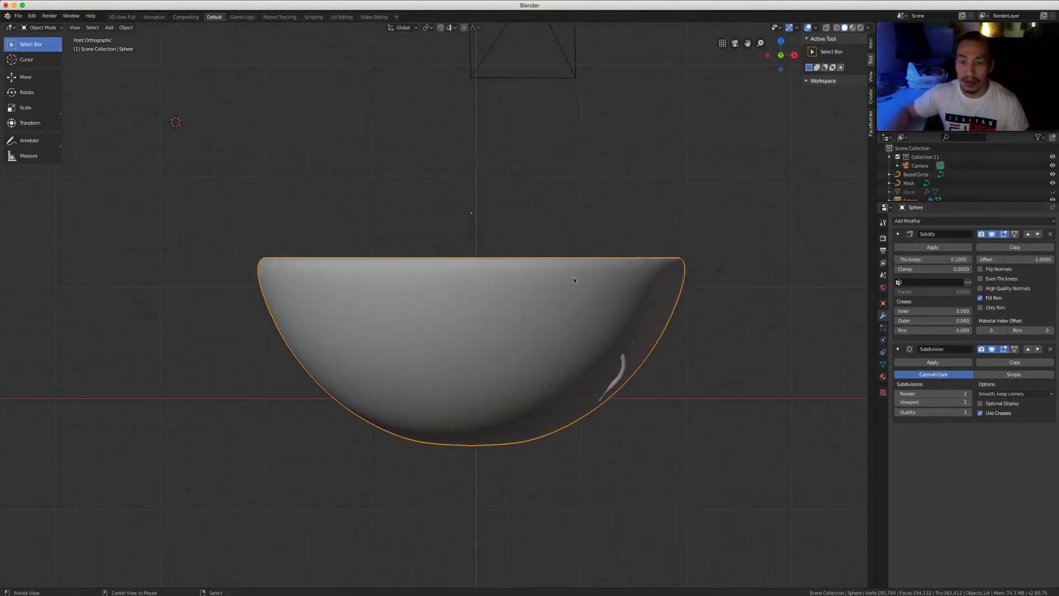
pyautogui.press('KP_8')
pyautogui.press('KP_8')
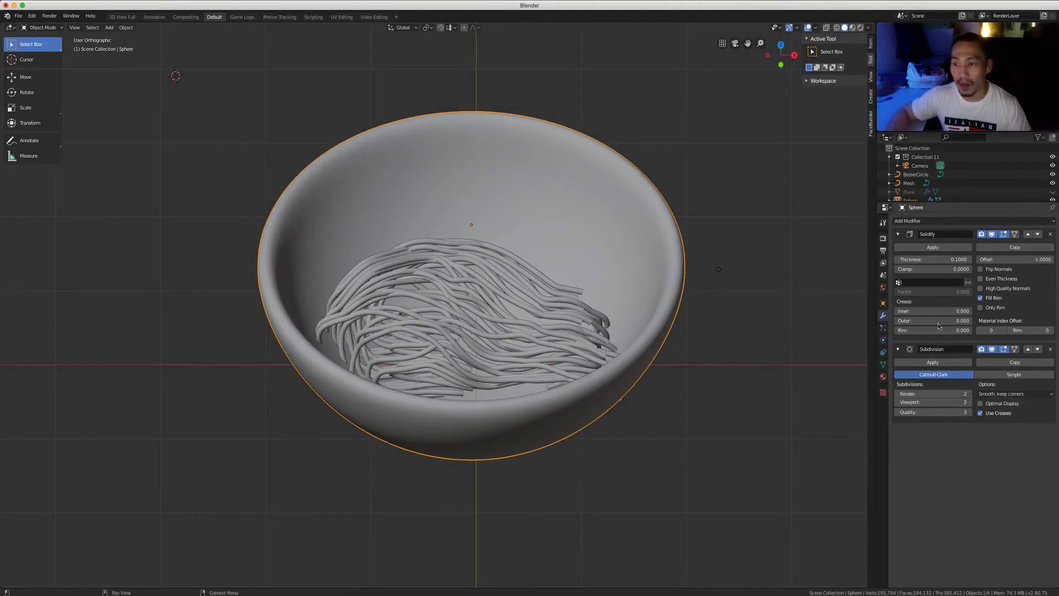
# Set the bowl's Solidify thickness to 0.05 and apply the Solidify modifier.
pyautogui.click(945, 260)
pyautogui.write('.05')
pyautogui.press('Return')
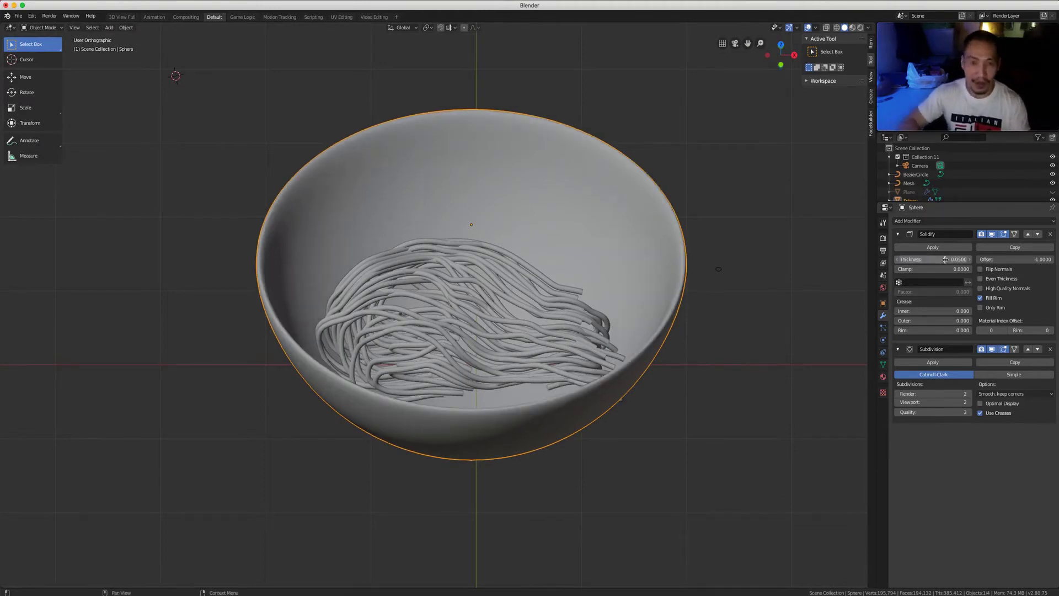
pyautogui.moveTo(546, 353); pyautogui.dragTo(586, 285, button='middle')
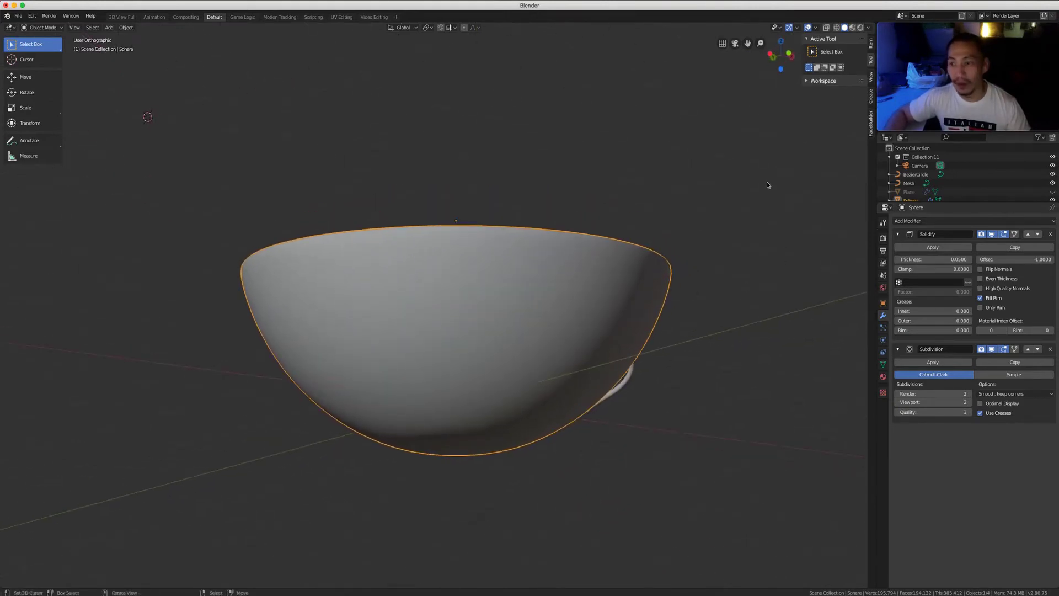
pyautogui.click(946, 249)
pyautogui.moveTo(552, 331); pyautogui.dragTo(572, 333, button='middle')
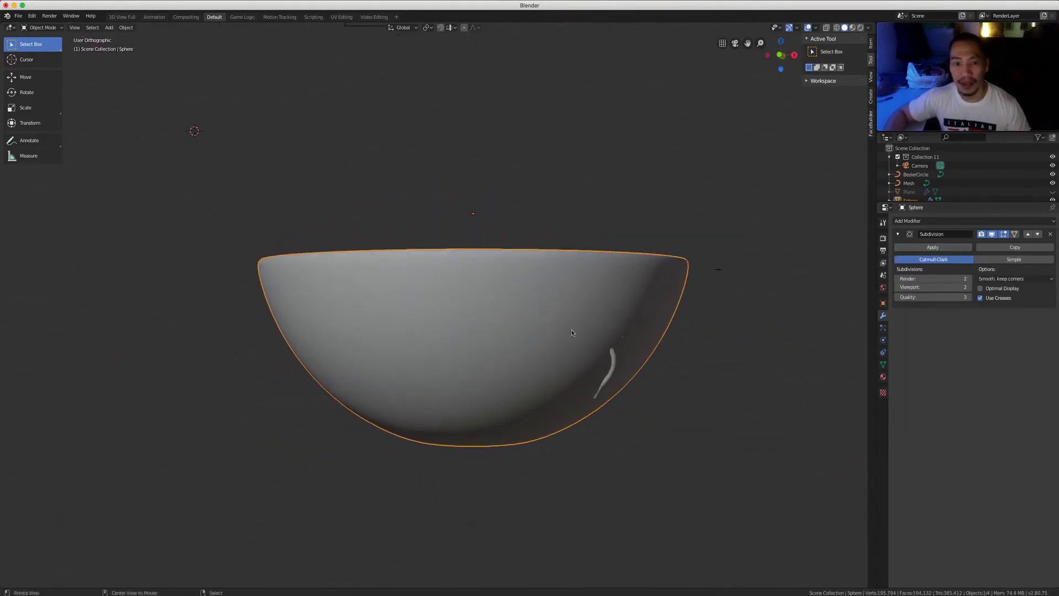
# Open the bowl mesh in Edit Mode and select the flat face at its bottom in front view.
pyautogui.press('Tab')
pyautogui.moveTo(594, 295); pyautogui.dragTo(552, 364, button='middle')
pyautogui.press('KP_1')
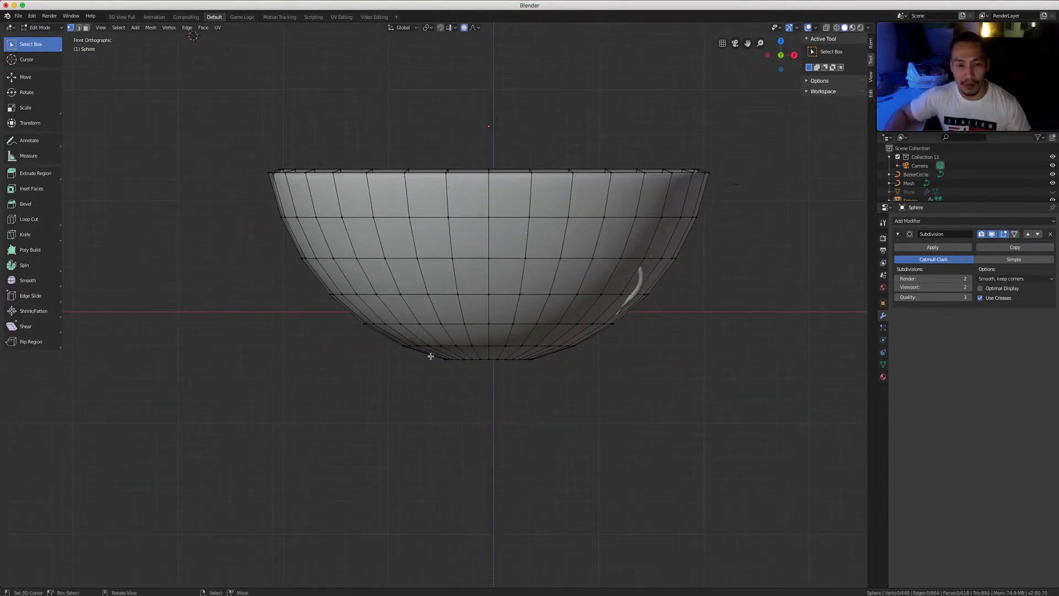
pyautogui.scroll(2, 518, 370)
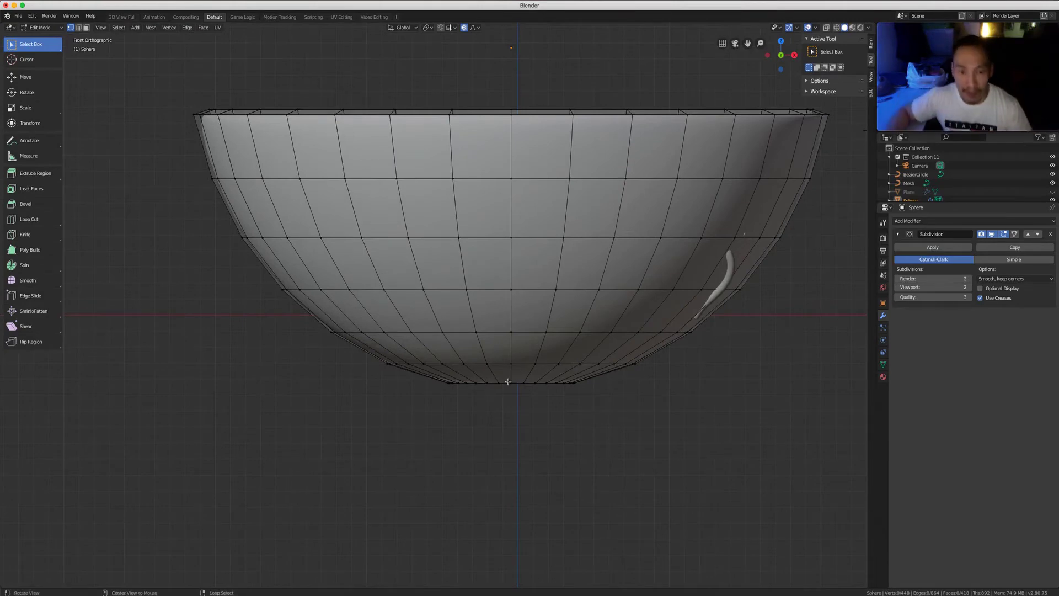
pyautogui.keyDown('alt'); pyautogui.click(507, 382); pyautogui.keyUp('alt')
pyautogui.scroll(1, 570, 440)
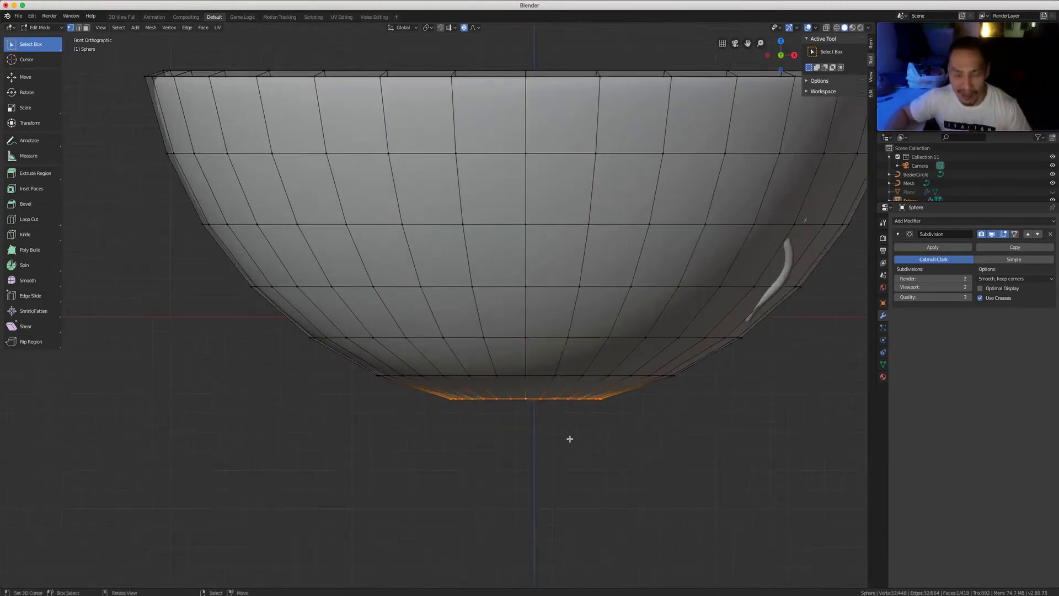
# Try to enlarge the selected bottom face of the bowl with proportional editing enabled.
pyautogui.scroll(-2, 579, 419)
pyautogui.press('s')
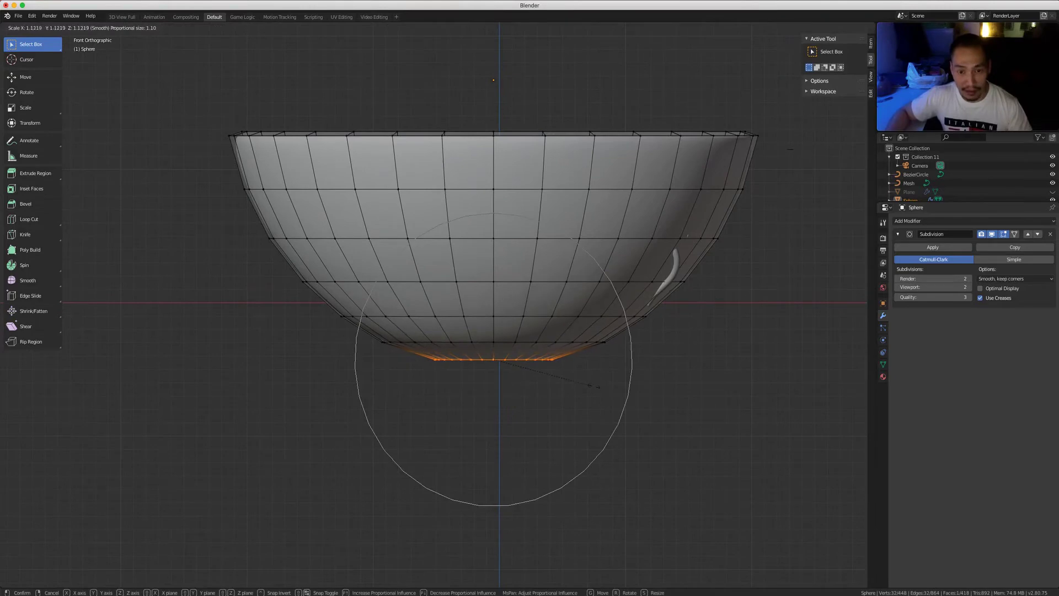
pyautogui.click(599, 387)
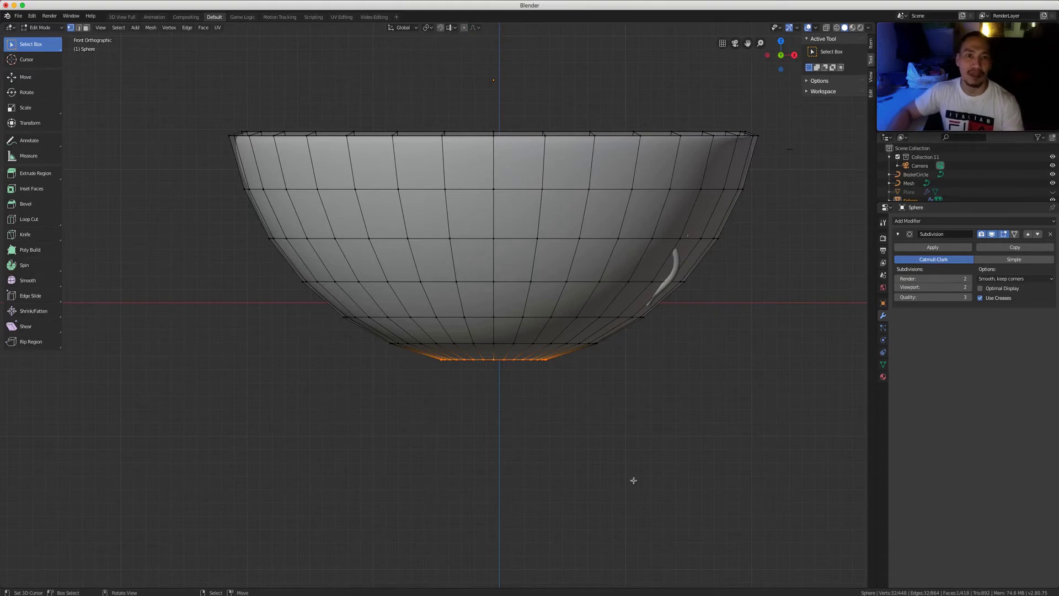
# Extrude the bowl's bottom face straight down to form a short foot.
pyautogui.scroll(3, 599, 500)
pyautogui.keyDown('alt'); pyautogui.moveTo(599, 501); pyautogui.dragTo(590, 401); pyautogui.keyUp('alt')
pyautogui.press('KP_1')
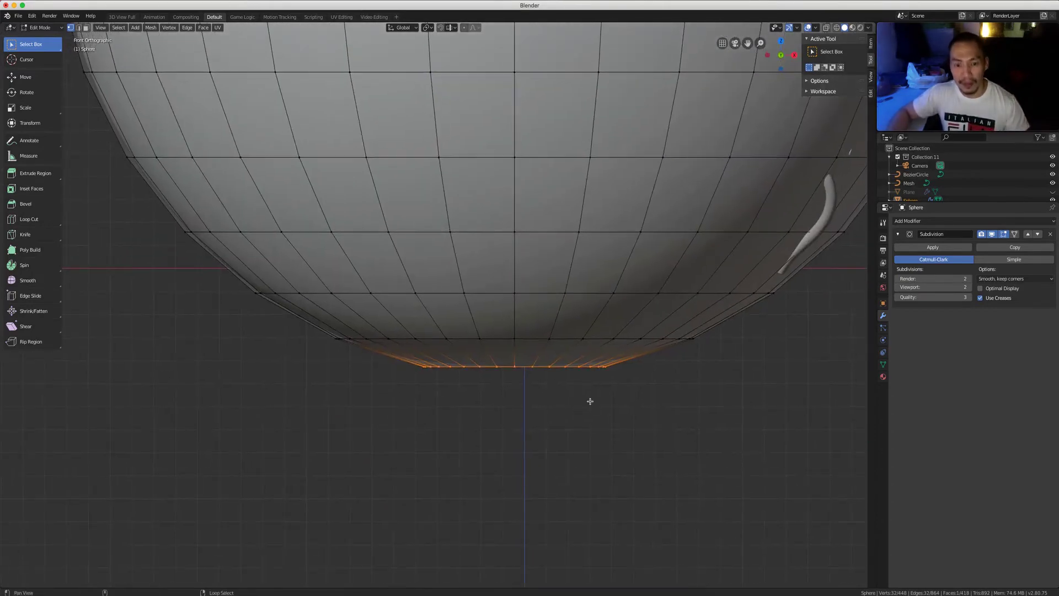
pyautogui.press('e')
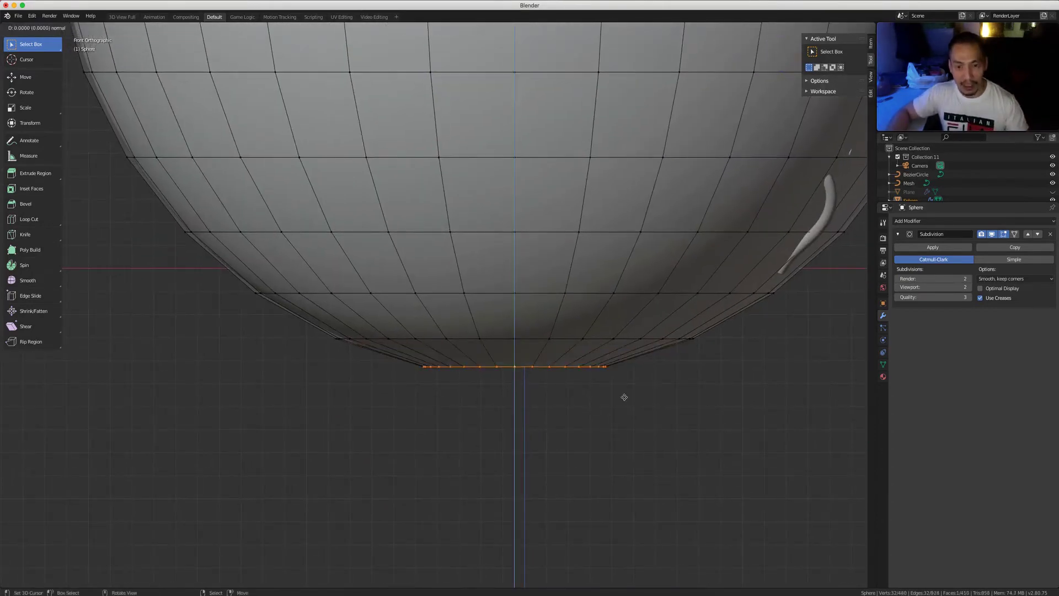
pyautogui.click(622, 437)
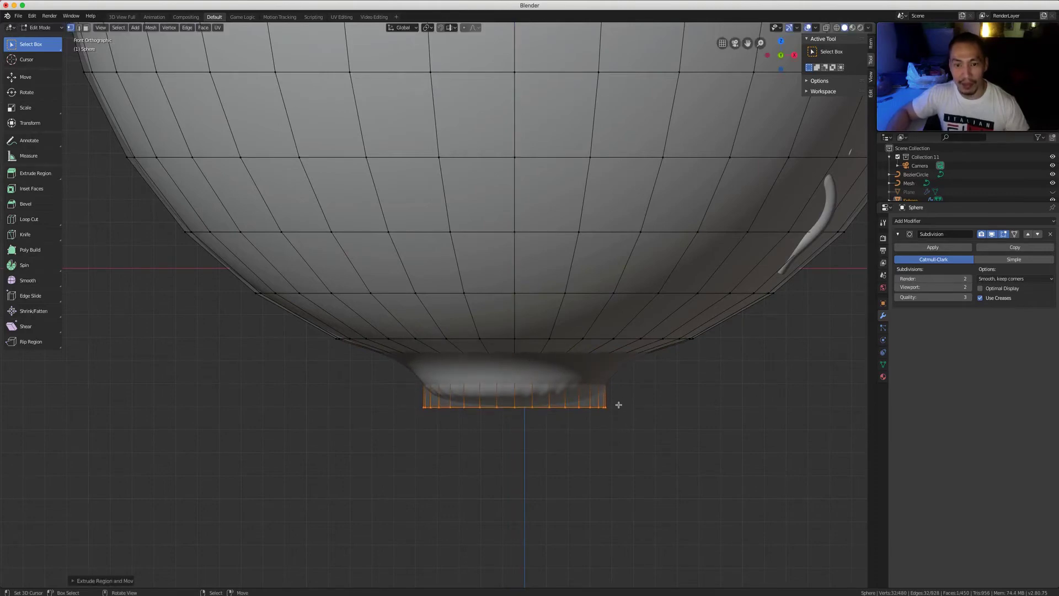
# Bevel the lower edge of the foot with a narrow bevel of 2 segments.
pyautogui.moveTo(617, 402); pyautogui.dragTo(631, 445, button='middle')
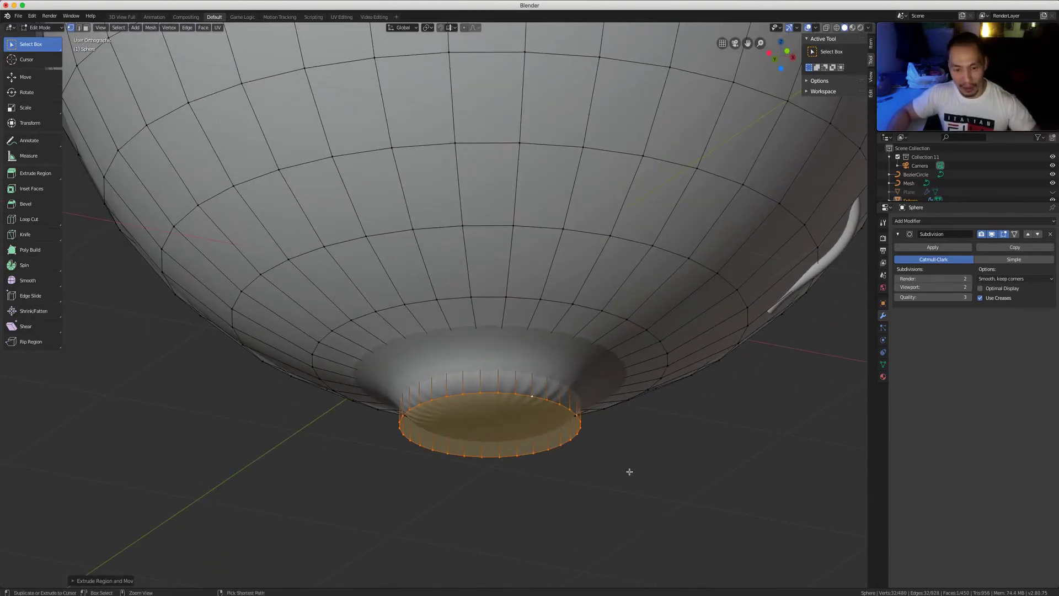
pyautogui.hotkey('ctrl', 'b')
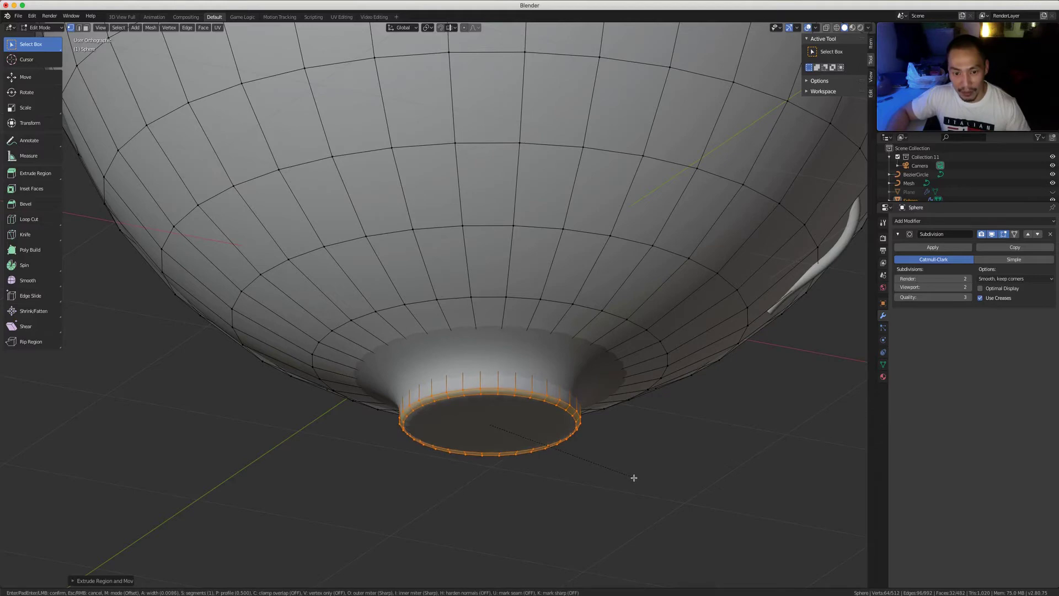
pyautogui.scroll(1, 634, 478)
pyautogui.click(617, 461)
pyautogui.moveTo(489, 432); pyautogui.dragTo(587, 456, button='middle')
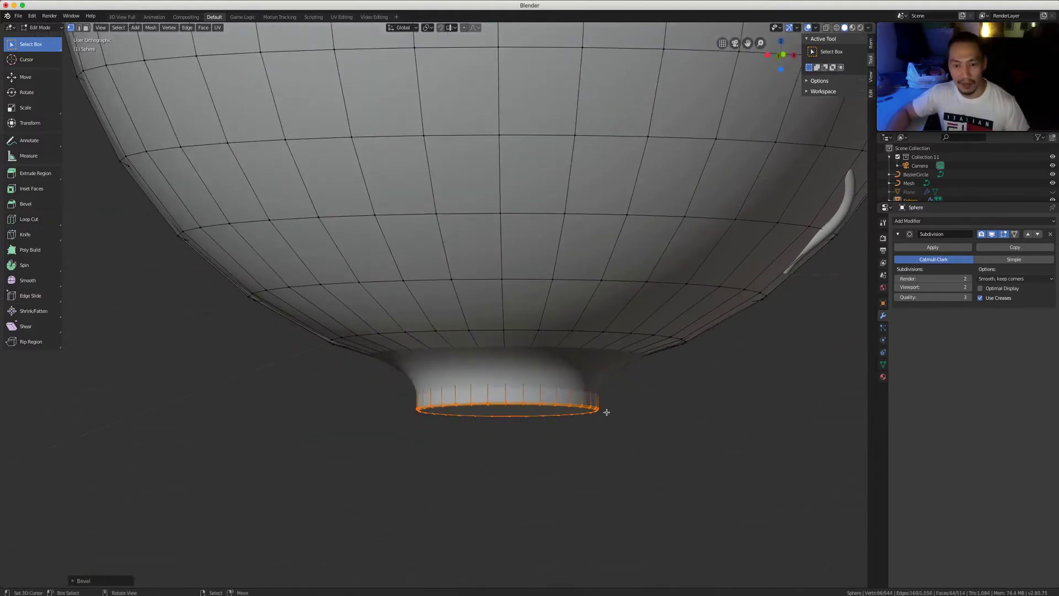
# Try an edge loop near the top of the foot and a further bevel of its lower edge, discarding both.
pyautogui.press('KP_1')
pyautogui.hotkey('ctrl', 'r')
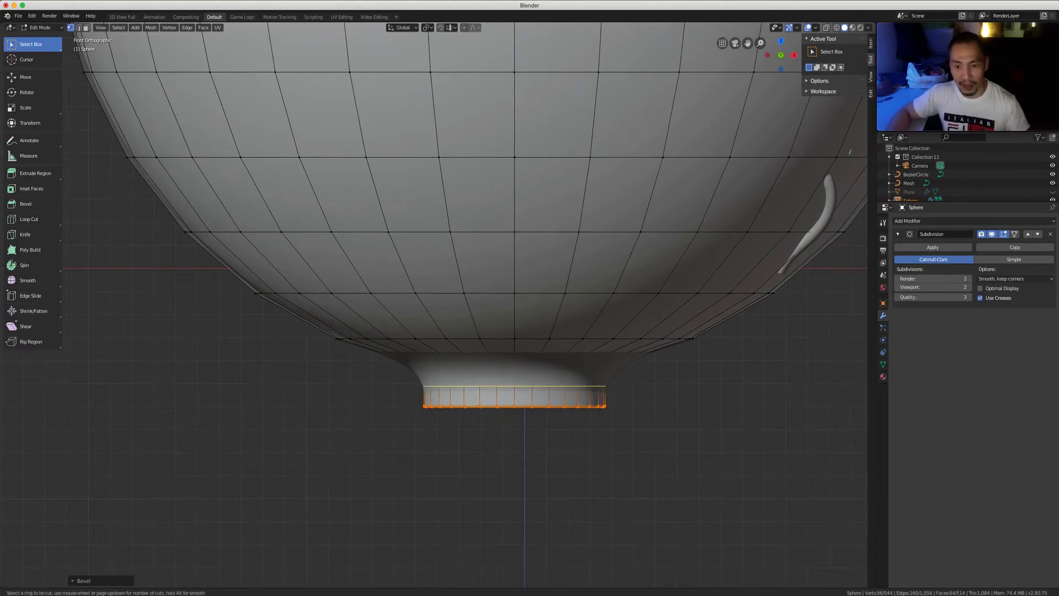
pyautogui.click(607, 386)
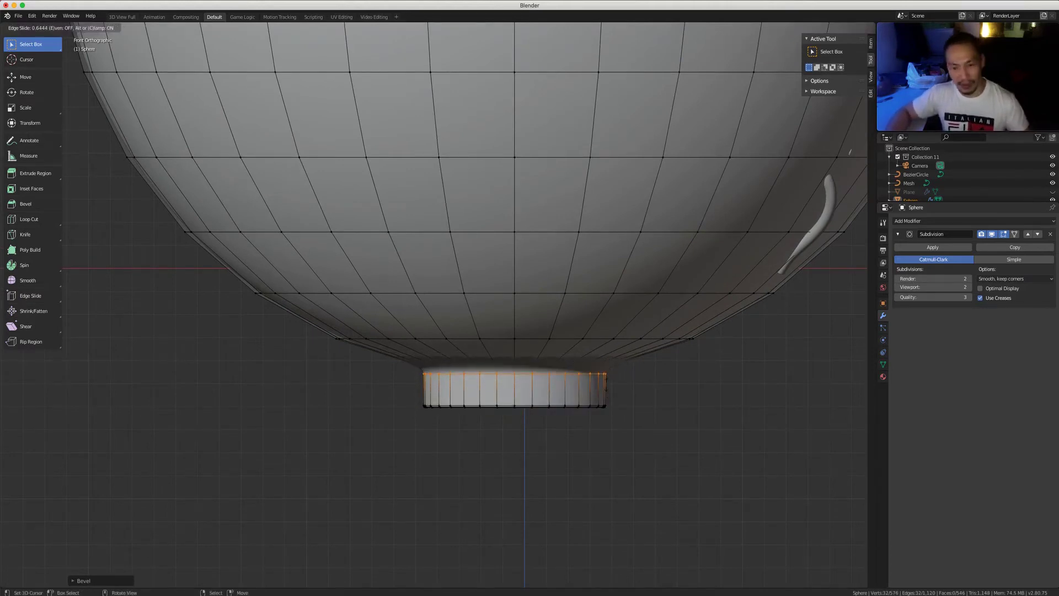
pyautogui.click(606, 385)
pyautogui.hotkey('ctrl', 'z')
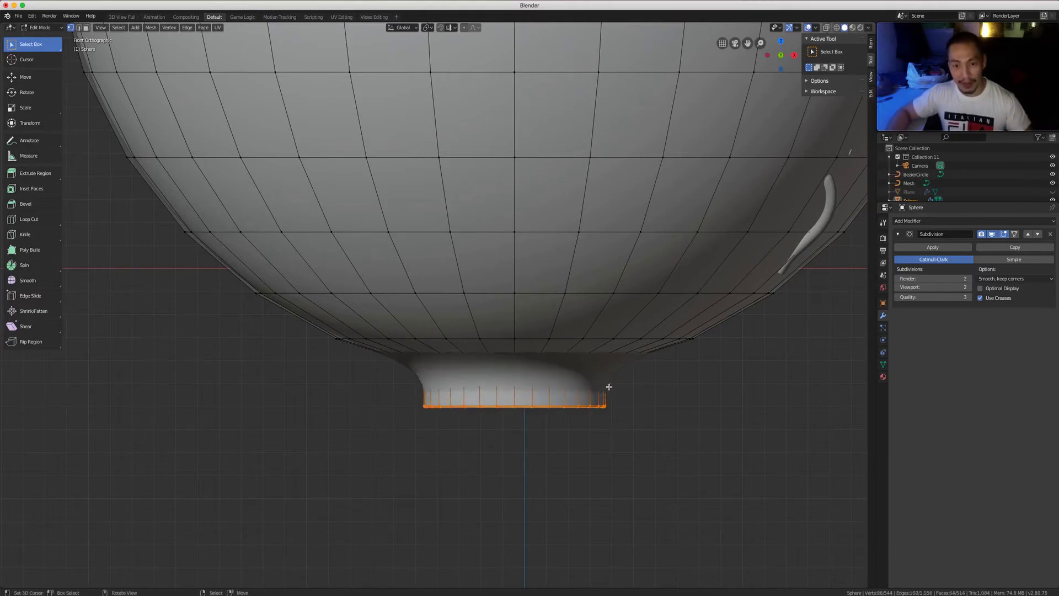
pyautogui.hotkey('ctrl', 'b')
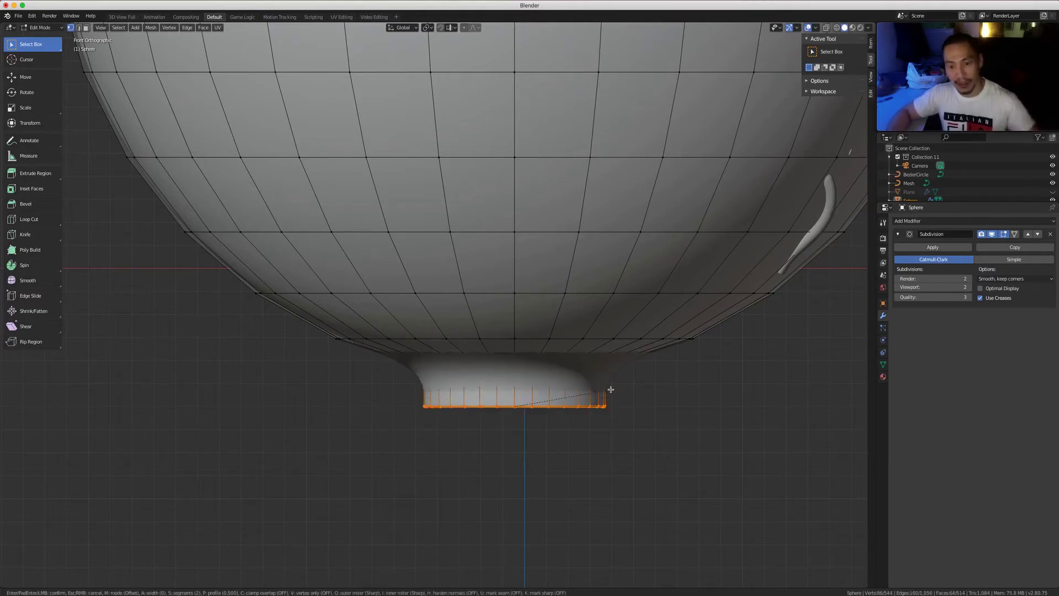
pyautogui.press('Escape')
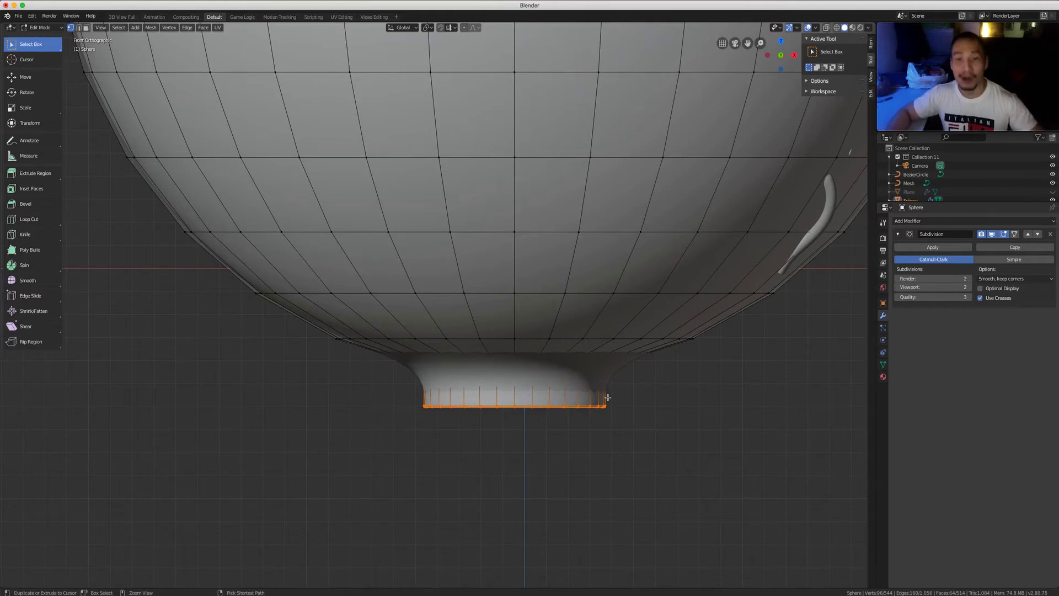
# Add an edge loop around the foot, slide it up about 0.84 toward the bowl, and clear the selection.
pyautogui.hotkey('ctrl', 'r')
pyautogui.click(607, 398)
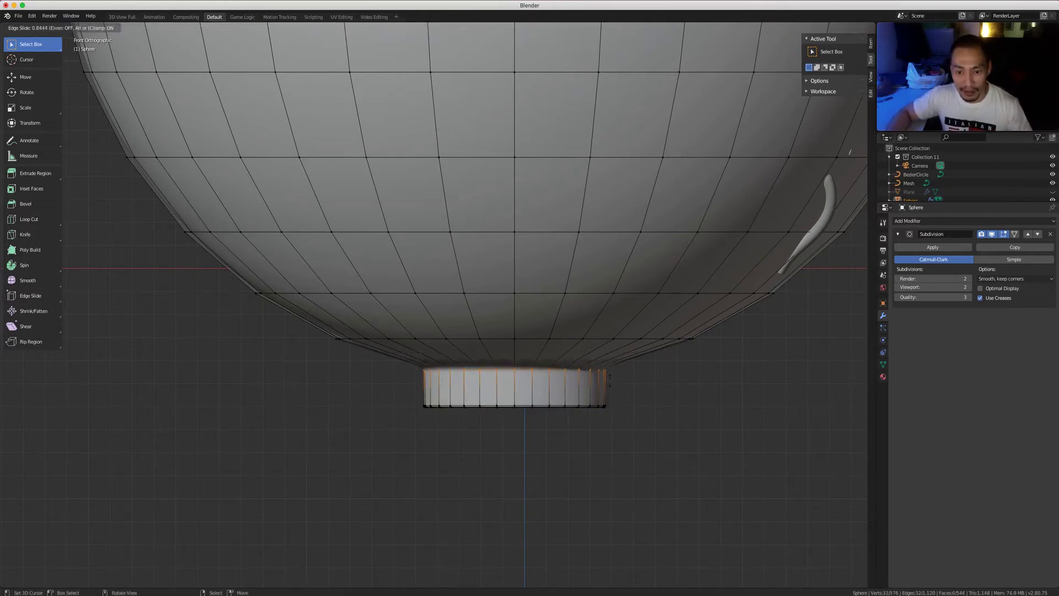
pyautogui.click(610, 378)
pyautogui.scroll(-5, 615, 374)
pyautogui.scroll(4, 551, 432)
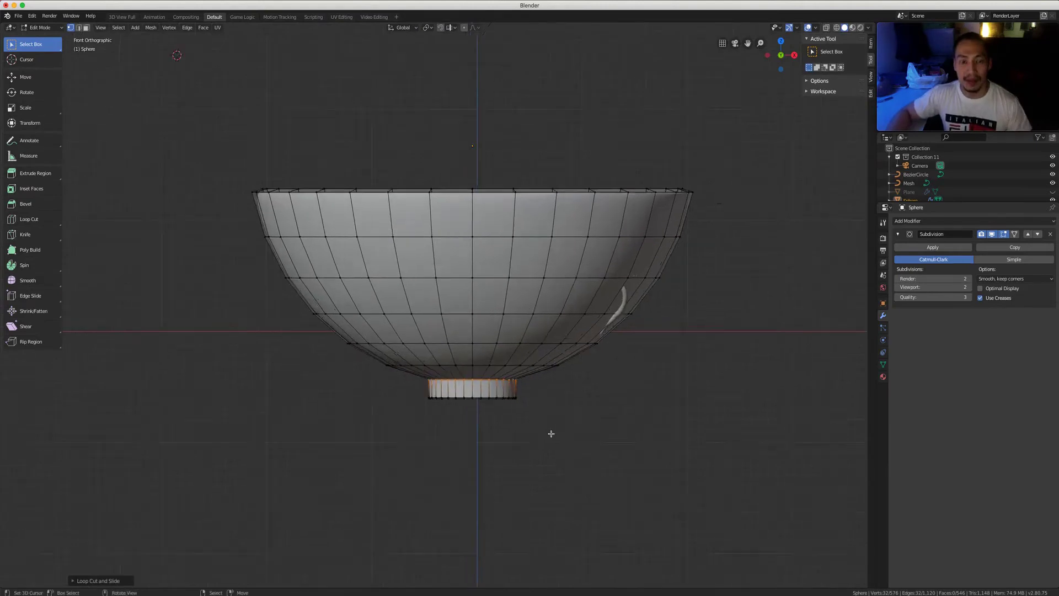
pyautogui.keyDown('shift'); pyautogui.moveTo(532, 431); pyautogui.dragTo(534, 351, button='middle'); pyautogui.keyUp('shift')
pyautogui.click(555, 430)
# Select the entire foot in see-through view and scale it about 1.5 times wider, keeping its height locked on Z.
pyautogui.scroll(-4, 557, 411)
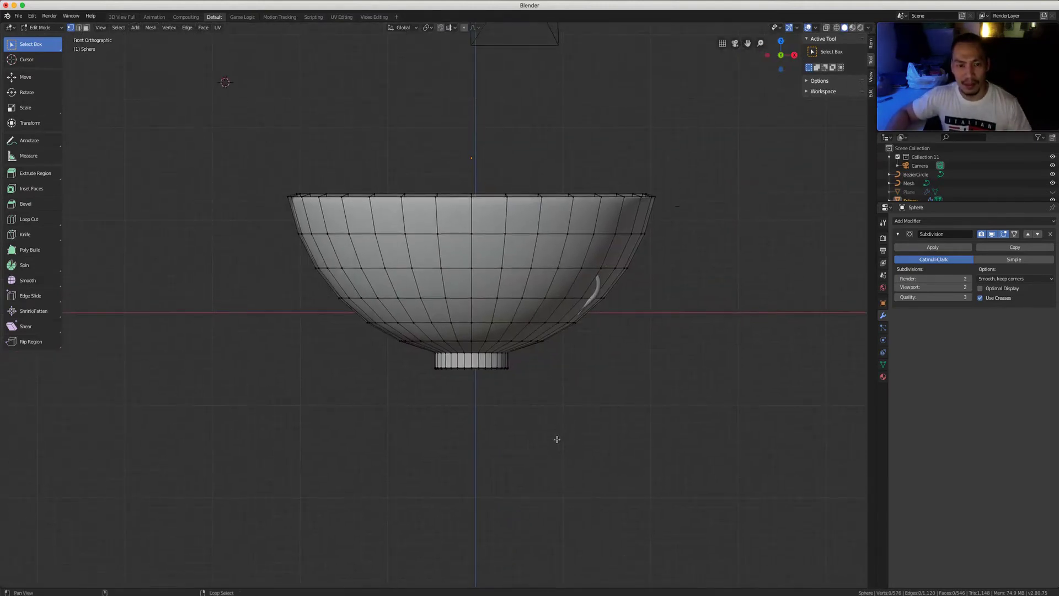
pyautogui.scroll(5, 556, 437)
pyautogui.hotkey('alt', 'z')
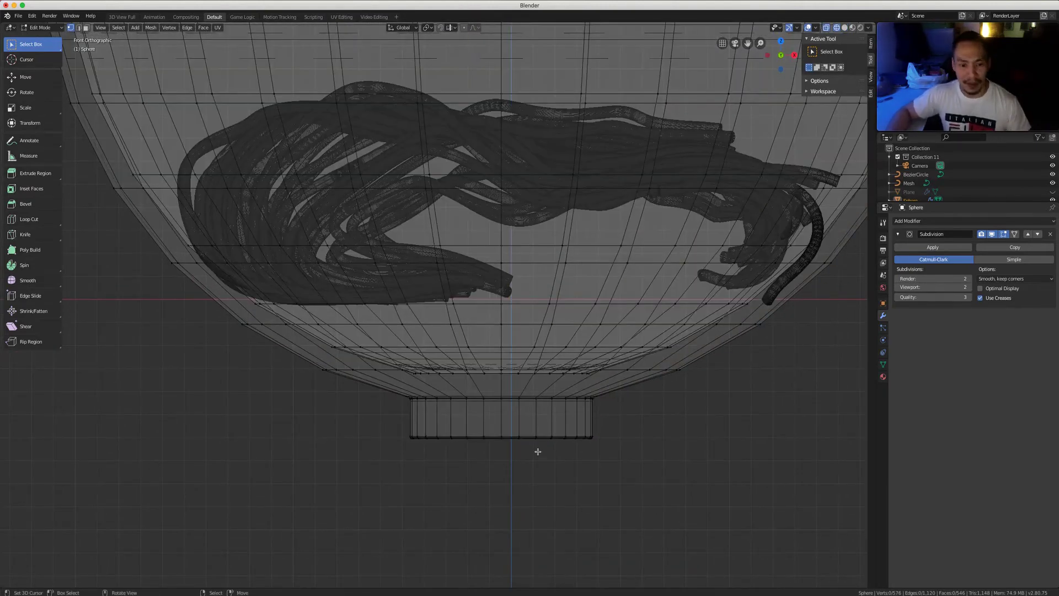
pyautogui.moveTo(354, 451); pyautogui.dragTo(708, 378)
pyautogui.scroll(-3, 597, 382)
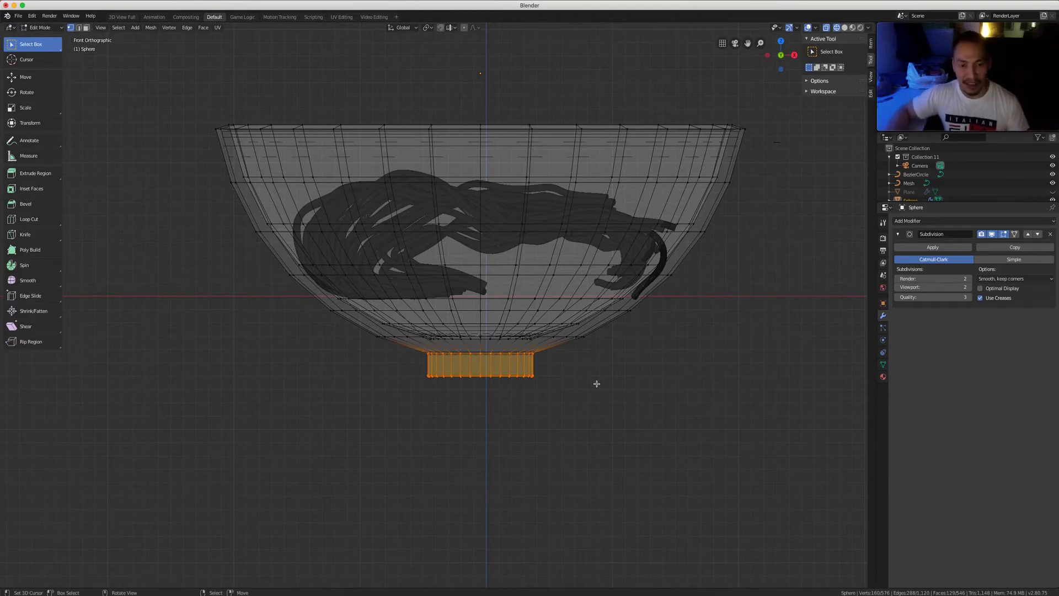
pyautogui.press('s')
pyautogui.hotkey('shift', 'z')
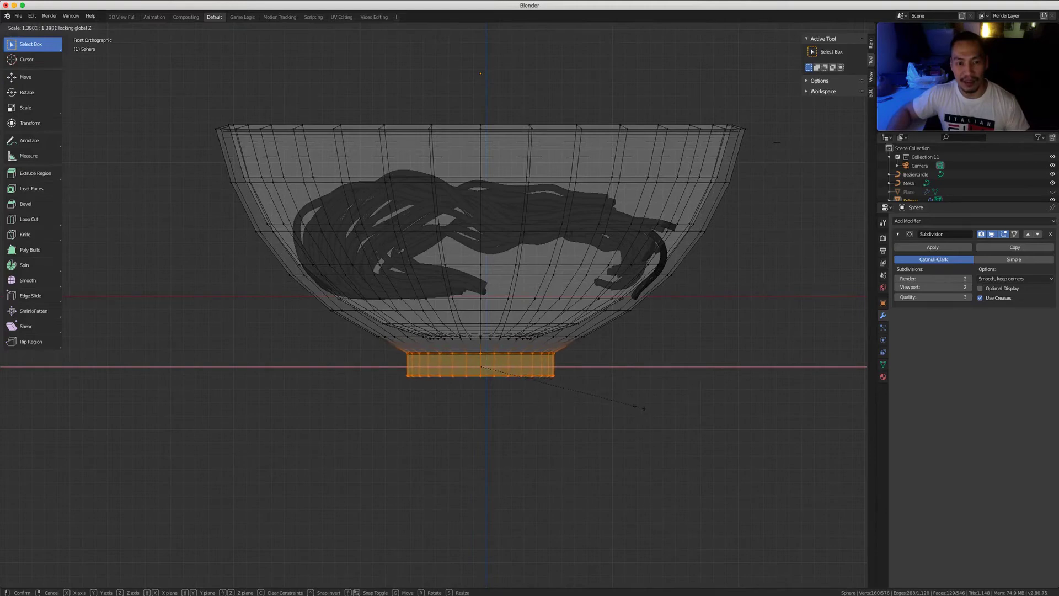
pyautogui.click(649, 414)
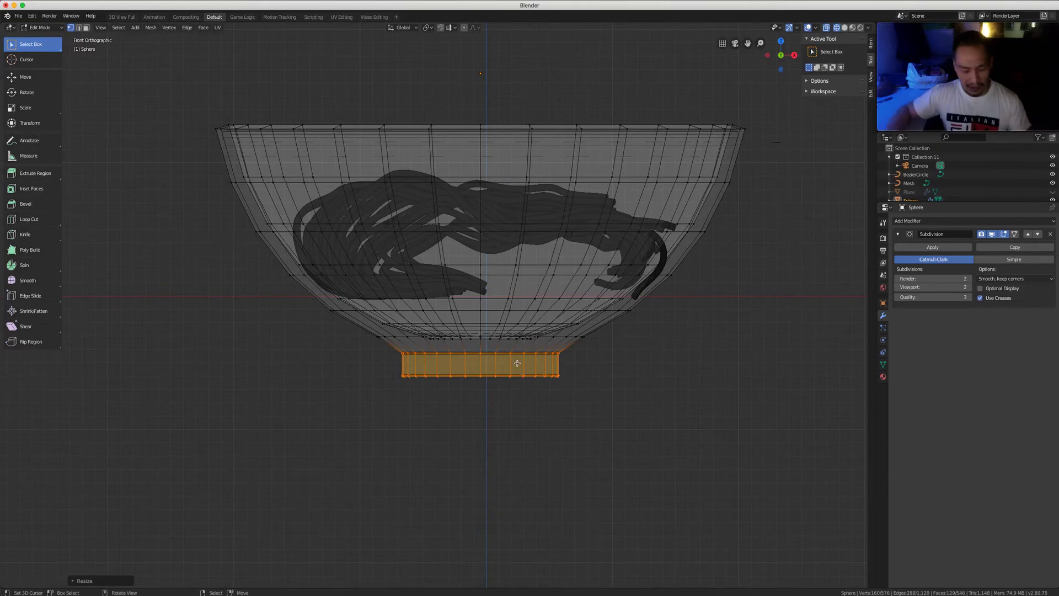
# Clear the mesh selection, restore solid shading, and return the bowl to Object Mode.
pyautogui.hotkey('alt', 'a')
pyautogui.moveTo(607, 324); pyautogui.dragTo(603, 326, button='middle')
pyautogui.hotkey('shift', 'z')
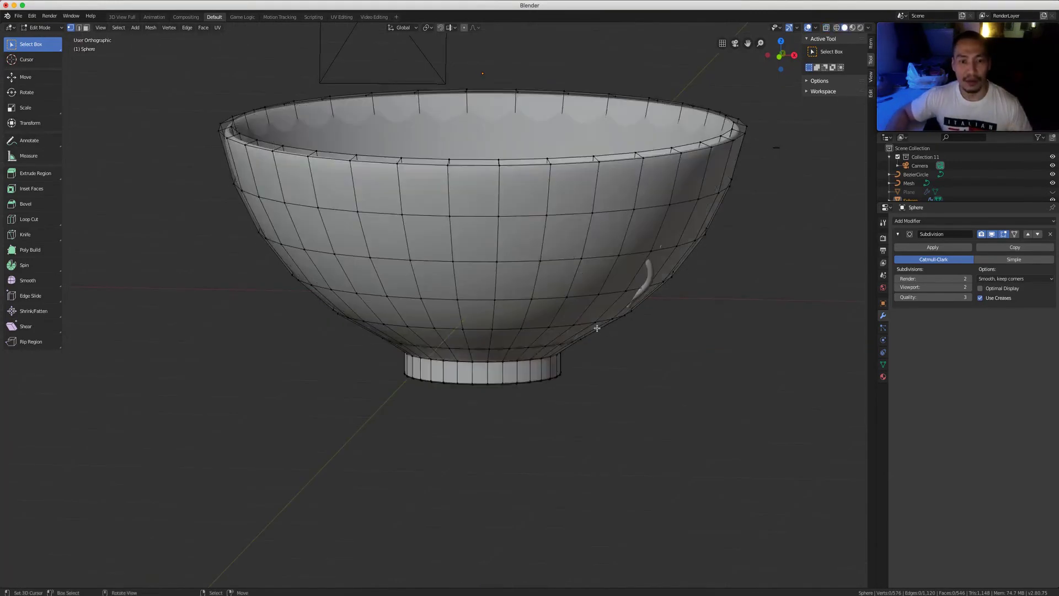
pyautogui.scroll(-3, 574, 331)
pyautogui.moveTo(537, 333)
pyautogui.mouseDown(button='middle')
pyautogui.moveTo(570, 355)
pyautogui.moveTo(574, 279)
pyautogui.moveTo(551, 302)
pyautogui.moveTo(576, 312)
pyautogui.mouseUp(button='middle')
pyautogui.press('Tab')
pyautogui.scroll(2, 529, 357)
# Open the noodle curves in Edit Mode and reduce the selection to one control point on the strand poking through the bowl.
pyautogui.click(580, 317)
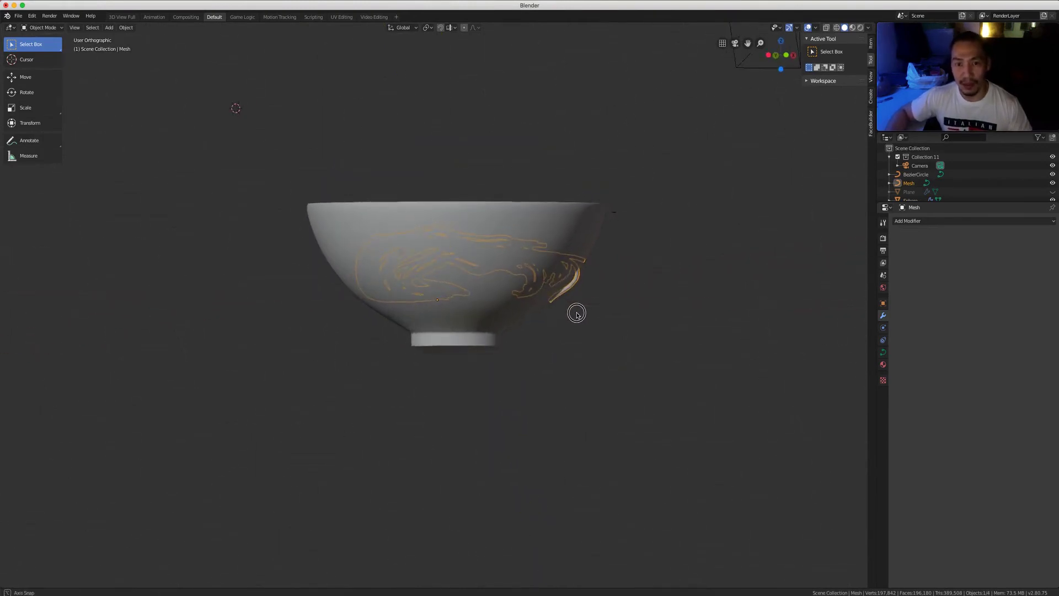
pyautogui.scroll(2, 603, 300)
pyautogui.press('Tab')
pyautogui.scroll(1, 631, 331)
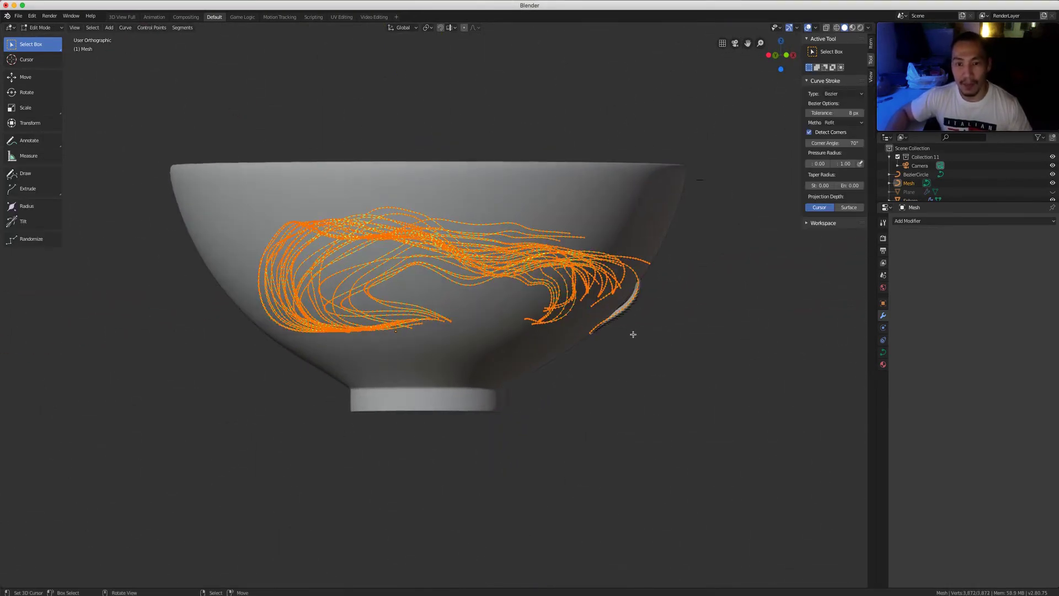
pyautogui.hotkey('alt', 'a')
# Try to move the protruding strand's control point on its own, without proportional editing.
pyautogui.press('g')
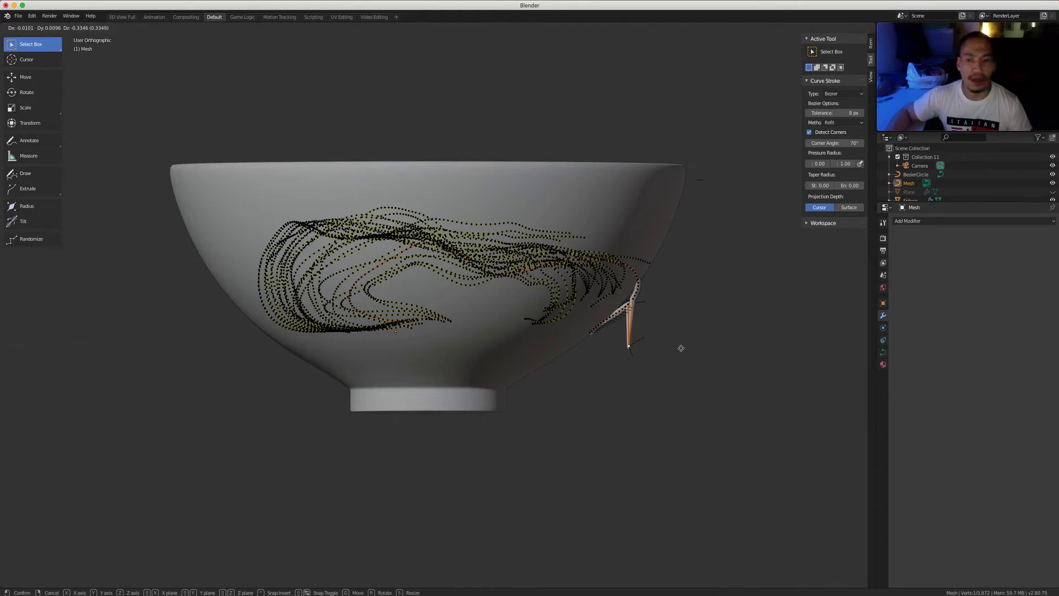
pyautogui.press('Escape')
pyautogui.press('g')
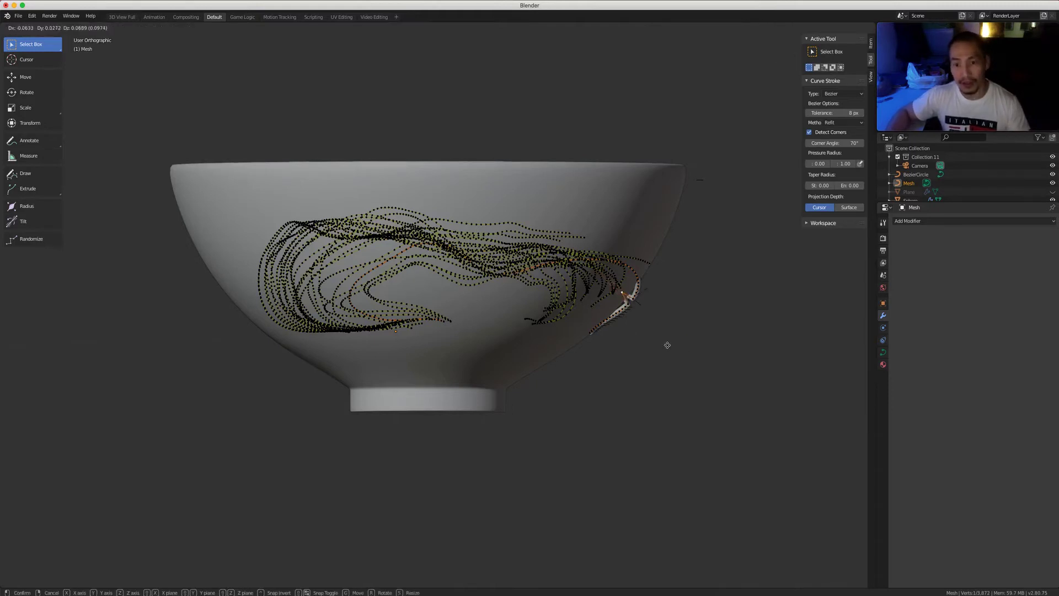
pyautogui.press('Escape')
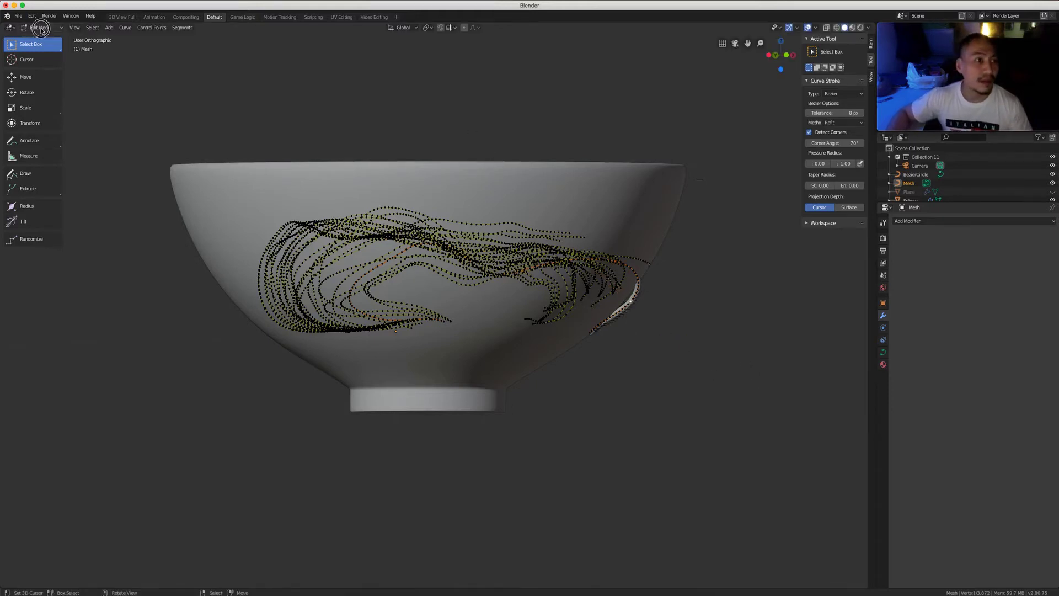
pyautogui.click(41, 27)
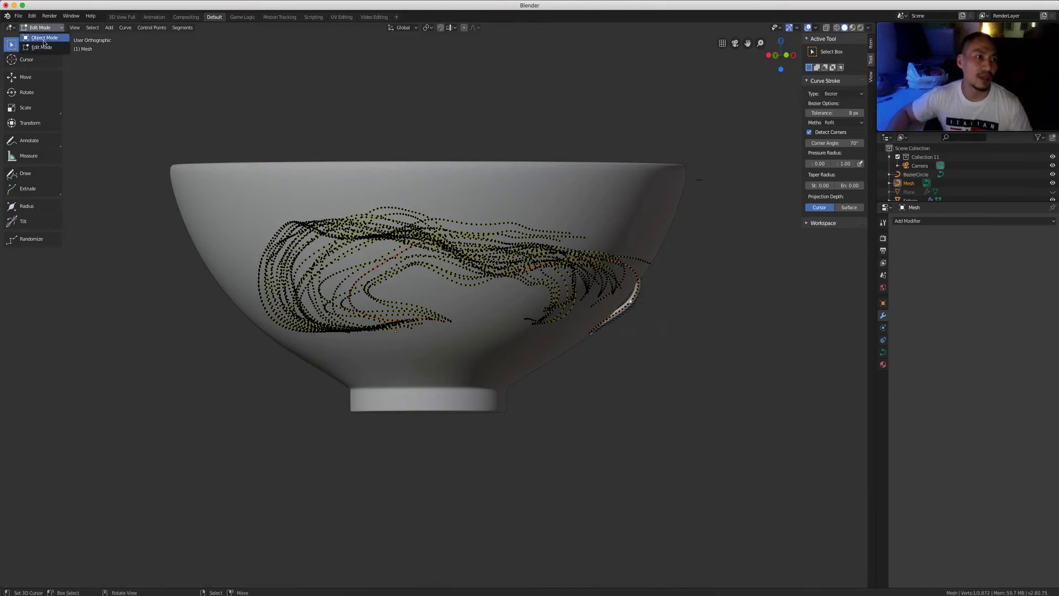
pyautogui.click(44, 38)
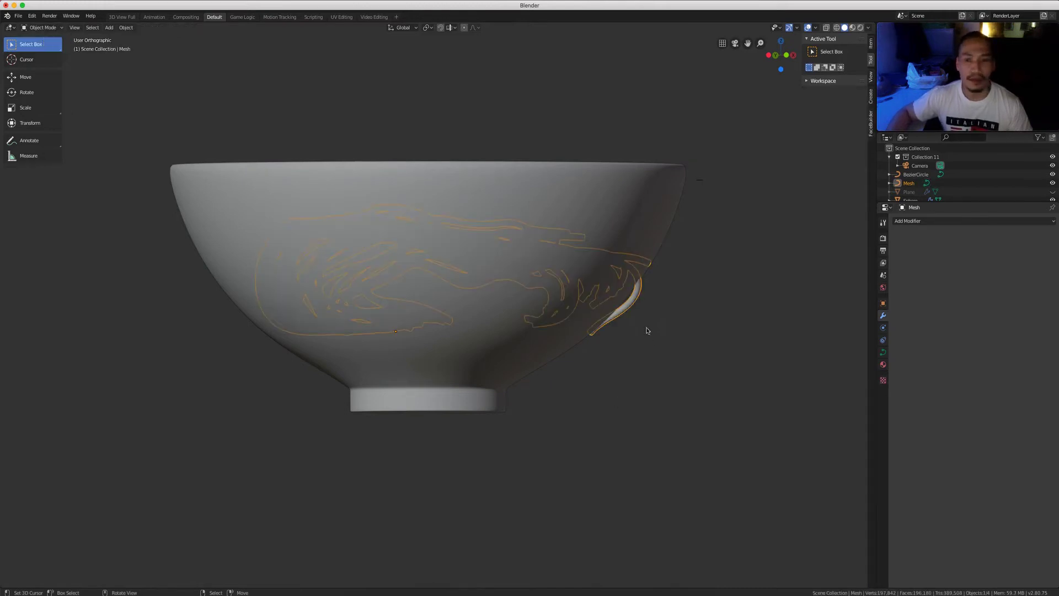
pyautogui.press('Tab')
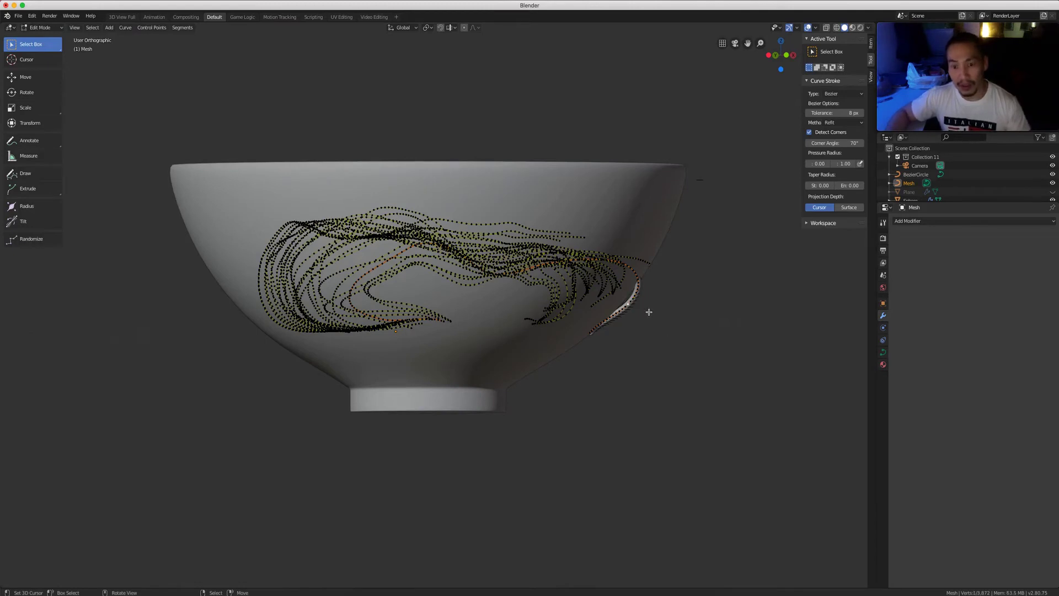
pyautogui.press('g')
pyautogui.rightClick(679, 327)
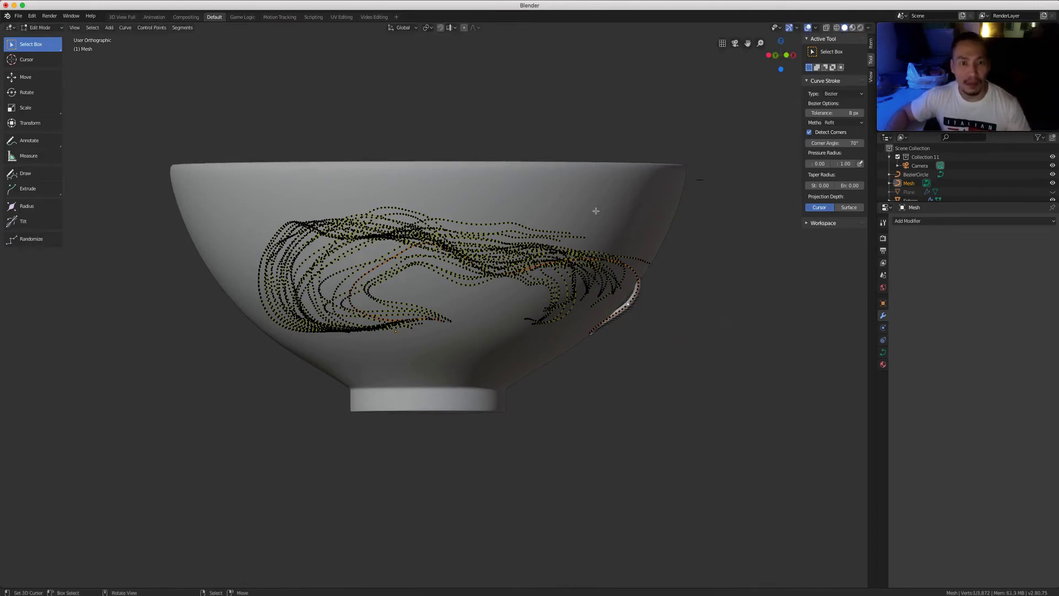
# Turn on proportional editing and move the protruding strand back inside the bowl wall with smooth falloff, about 1.10 influence size.
pyautogui.click(464, 27)
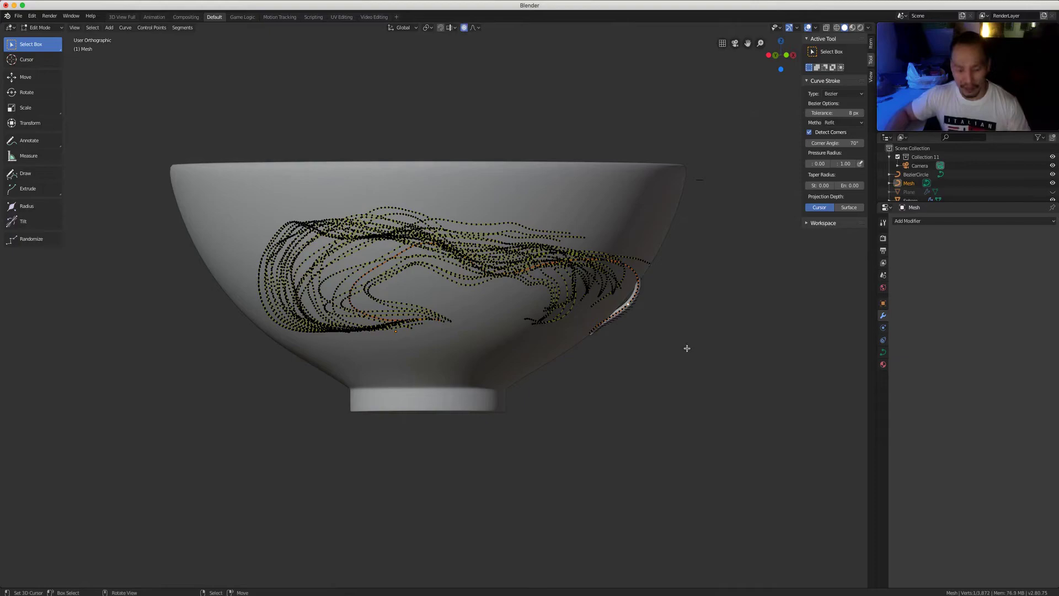
pyautogui.press('g')
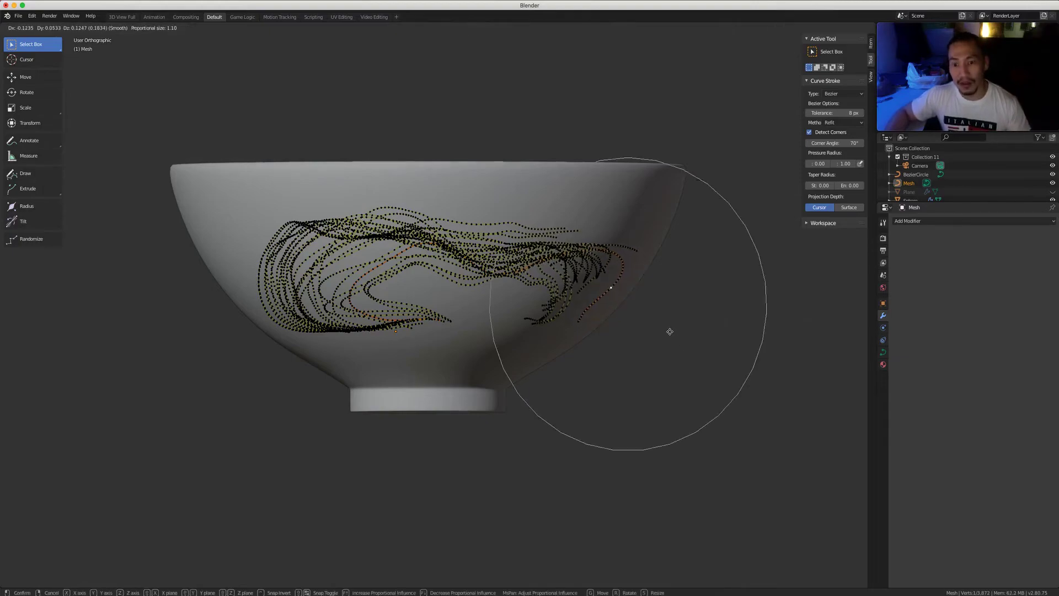
pyautogui.click(669, 329)
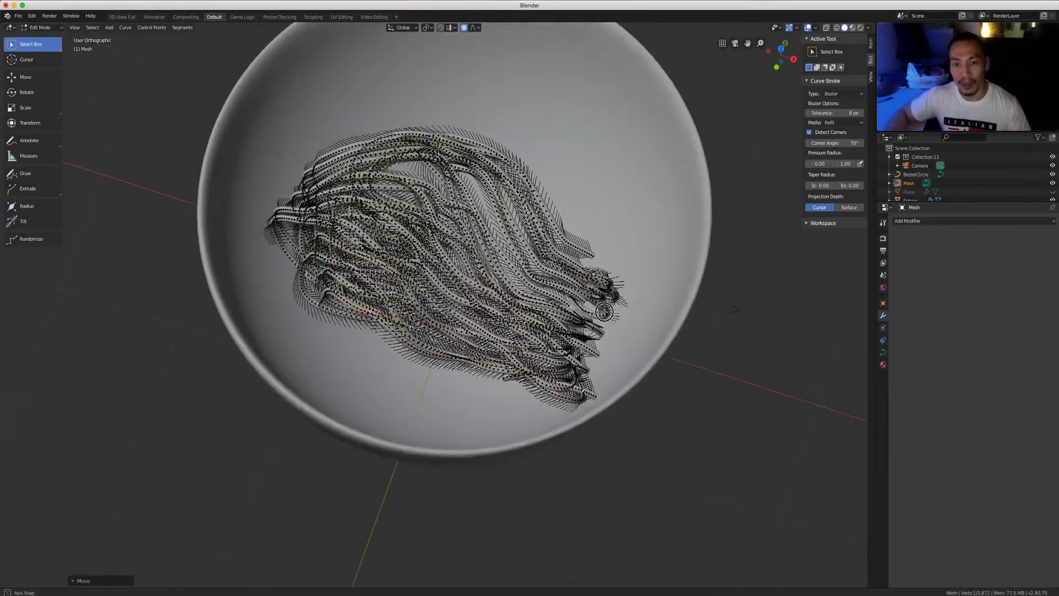
pyautogui.moveTo(604, 312); pyautogui.dragTo(609, 331, button='middle')
# From top view, pull a control point on the upper edge of the noodles outward toward the rim, dragging neighbouring strands along.
pyautogui.press('KP_7')
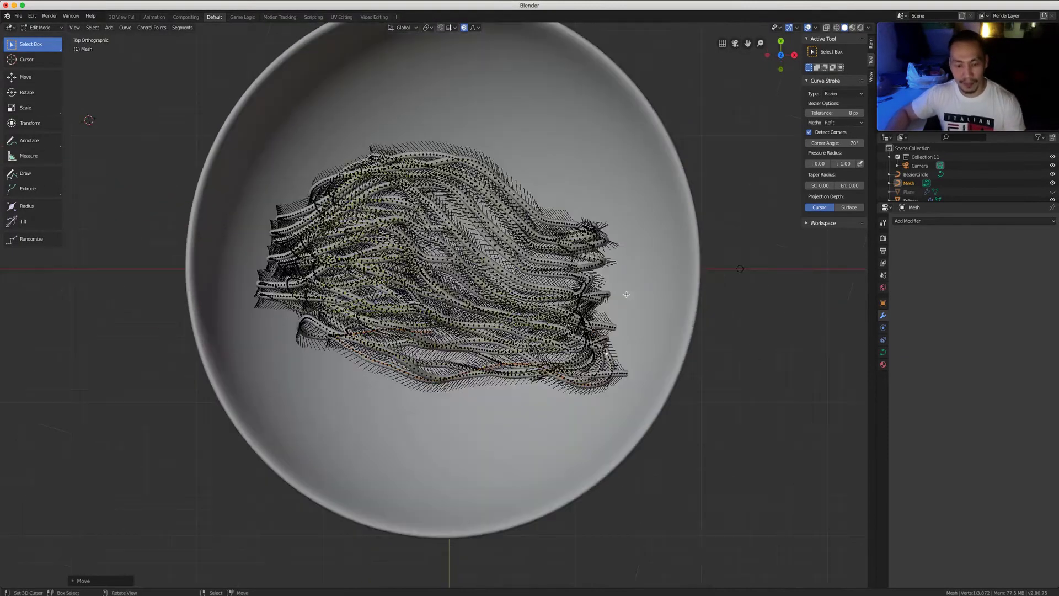
pyautogui.keyDown('shift'); pyautogui.moveTo(514, 212); pyautogui.dragTo(559, 266, button='middle'); pyautogui.keyUp('shift')
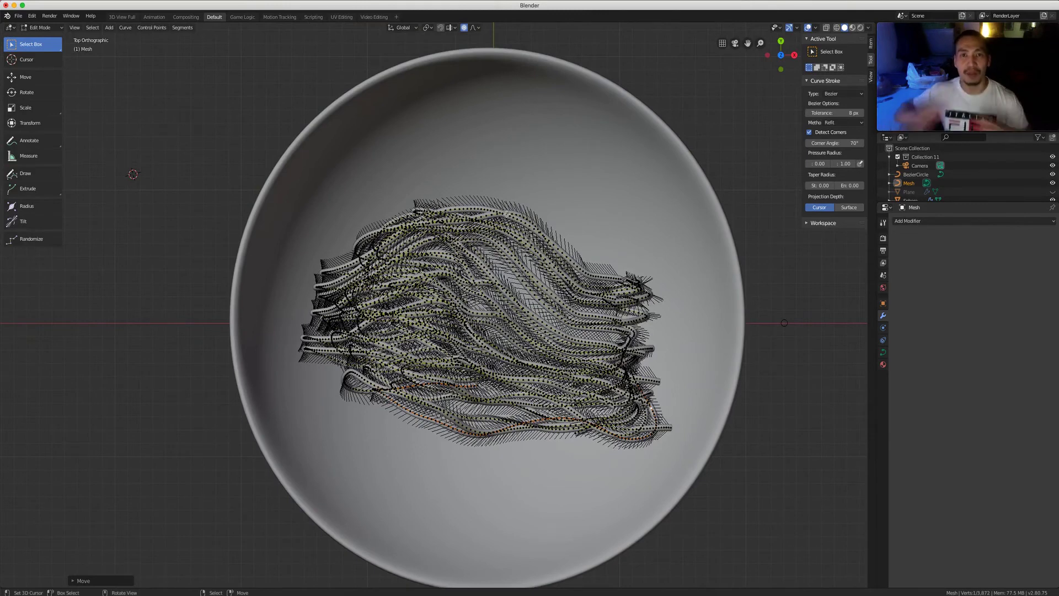
pyautogui.click(507, 214)
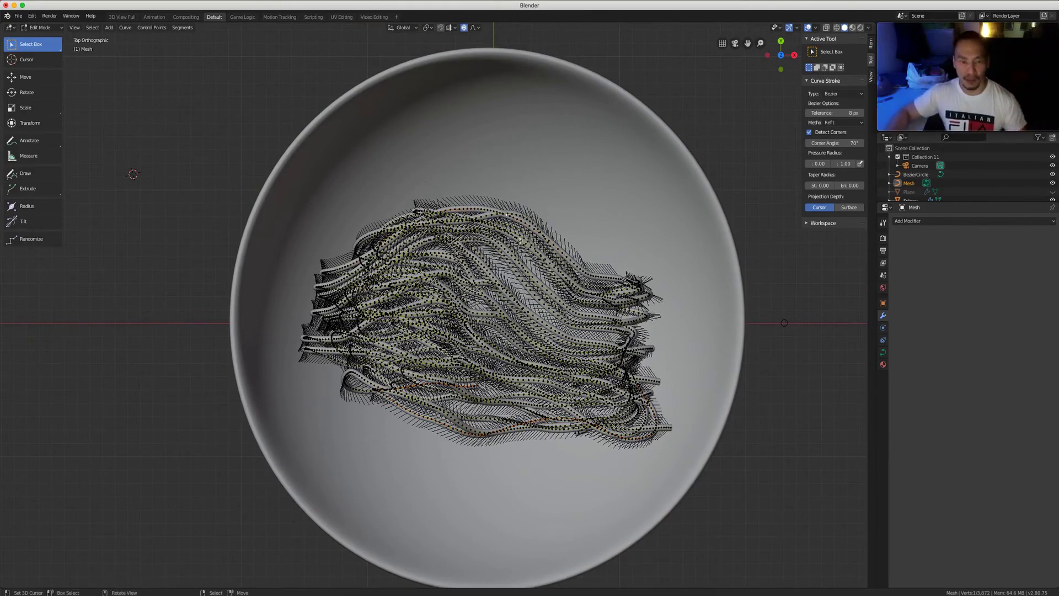
pyautogui.press('g')
pyautogui.click(509, 197)
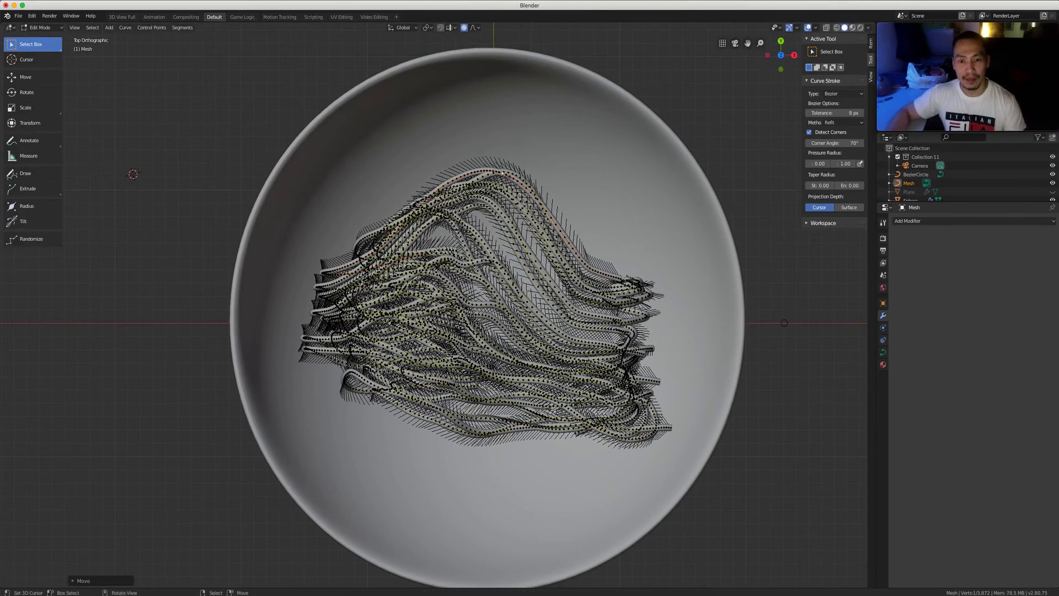
# Move two control points along the lower edge of the noodles outward so that side spreads toward the bowl wall.
pyautogui.rightClick(552, 425)
pyautogui.press('g')
pyautogui.click(558, 465)
pyautogui.click(414, 420)
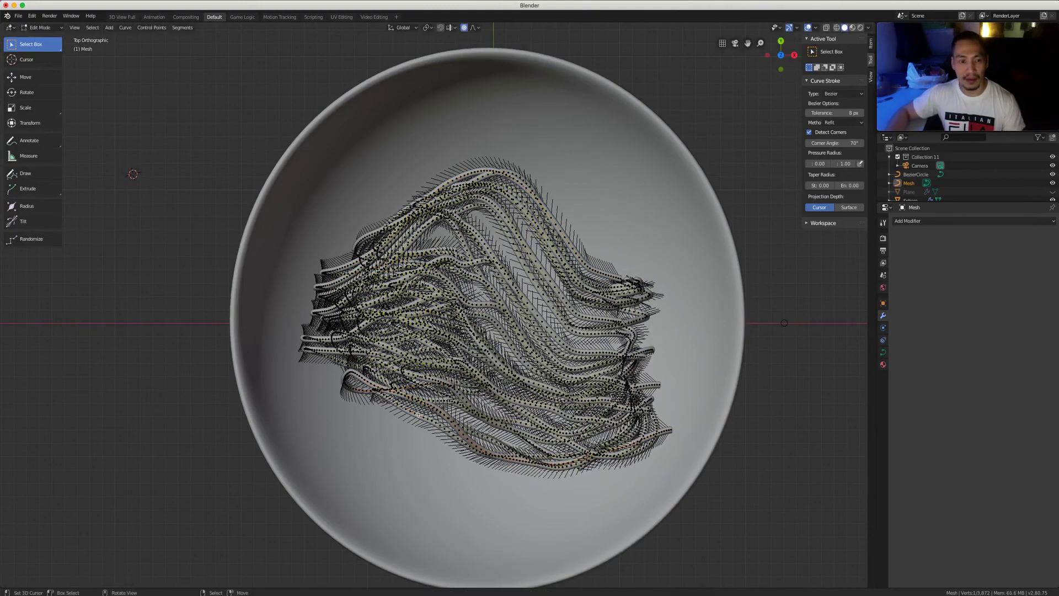
pyautogui.press('g')
pyautogui.click(386, 446)
# Move an upper-left noodle control point slightly outward toward the rim and return the noodles to Object Mode.
pyautogui.click(384, 218)
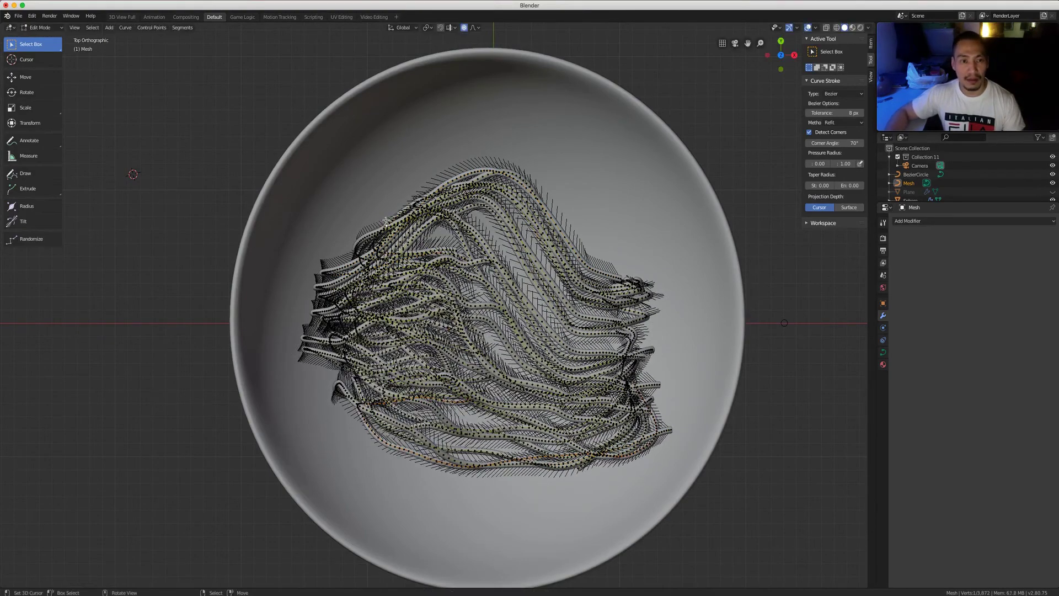
pyautogui.press('g')
pyautogui.click(381, 200)
pyautogui.press('KP_1')
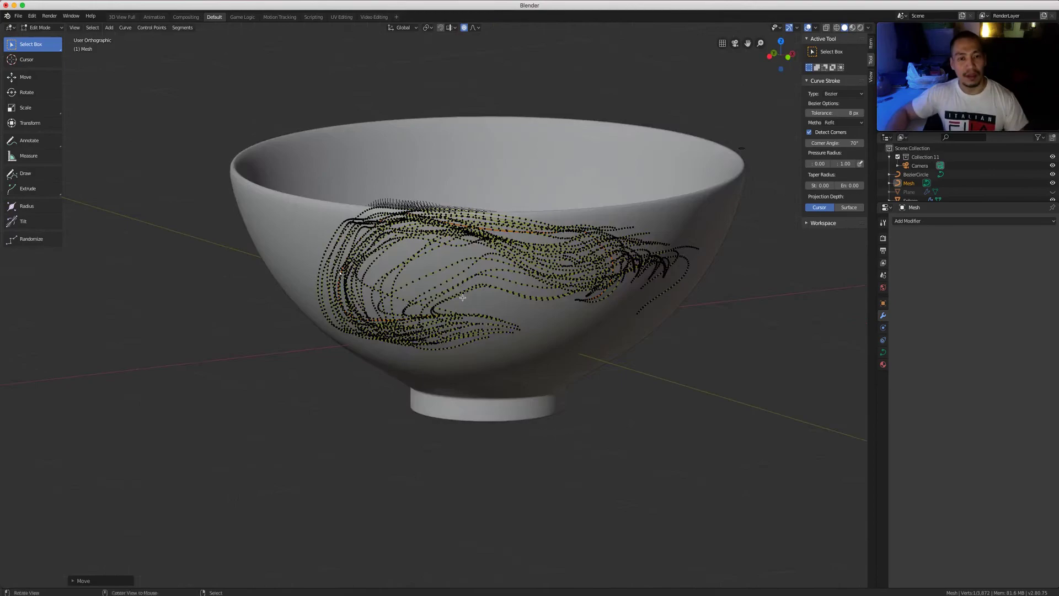
pyautogui.moveTo(608, 300); pyautogui.dragTo(638, 200, button='middle')
pyautogui.press('Tab')
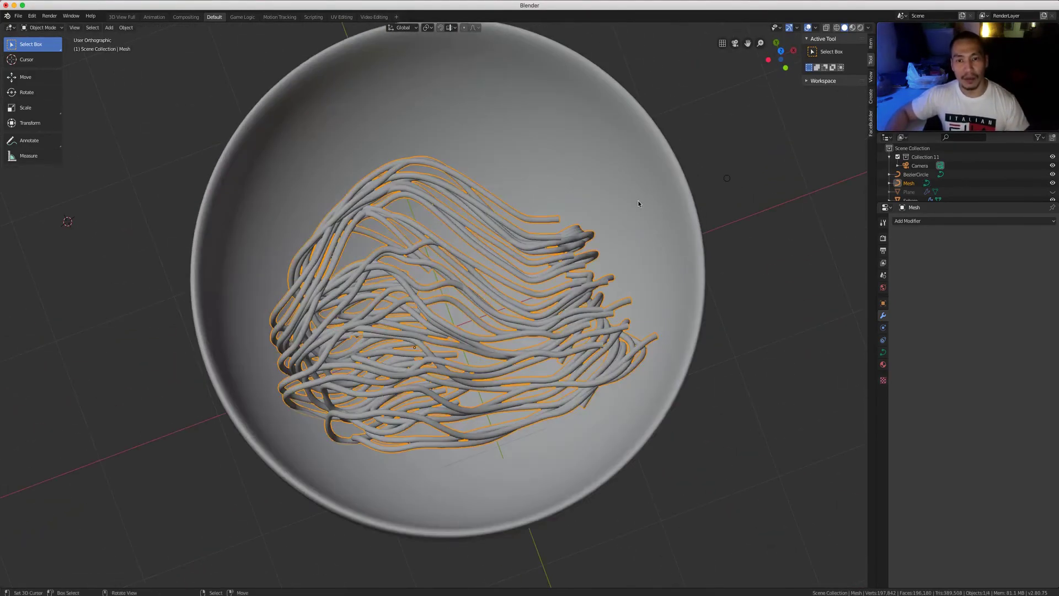
# Look through the camera and frame the bowl closely from above so the noodles inside fill the shot.
pyautogui.moveTo(597, 268); pyautogui.dragTo(574, 274, button='middle')
pyautogui.scroll(-3, 574, 273)
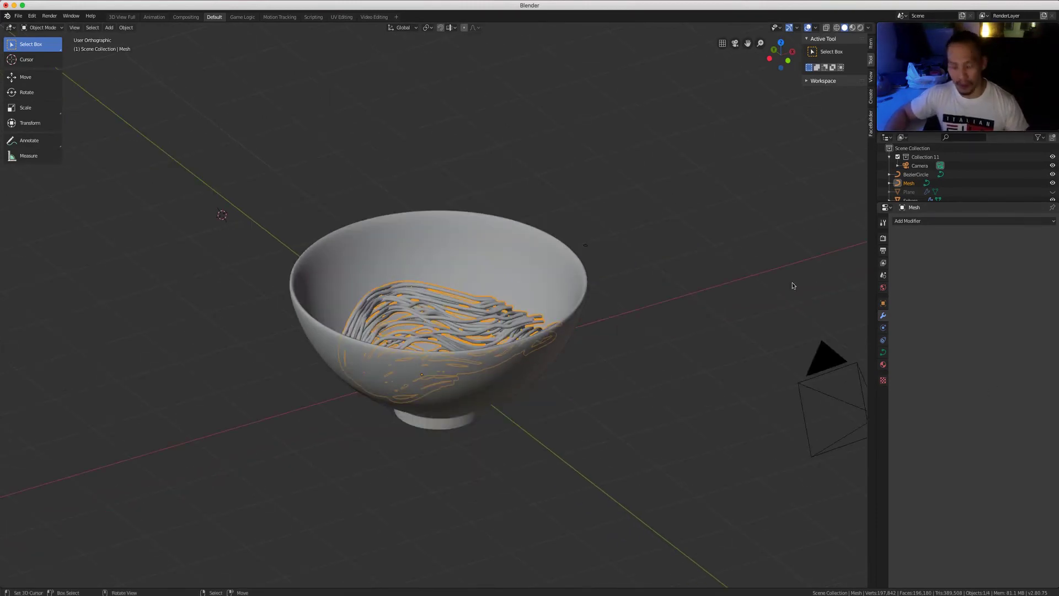
pyautogui.press('KP_0')
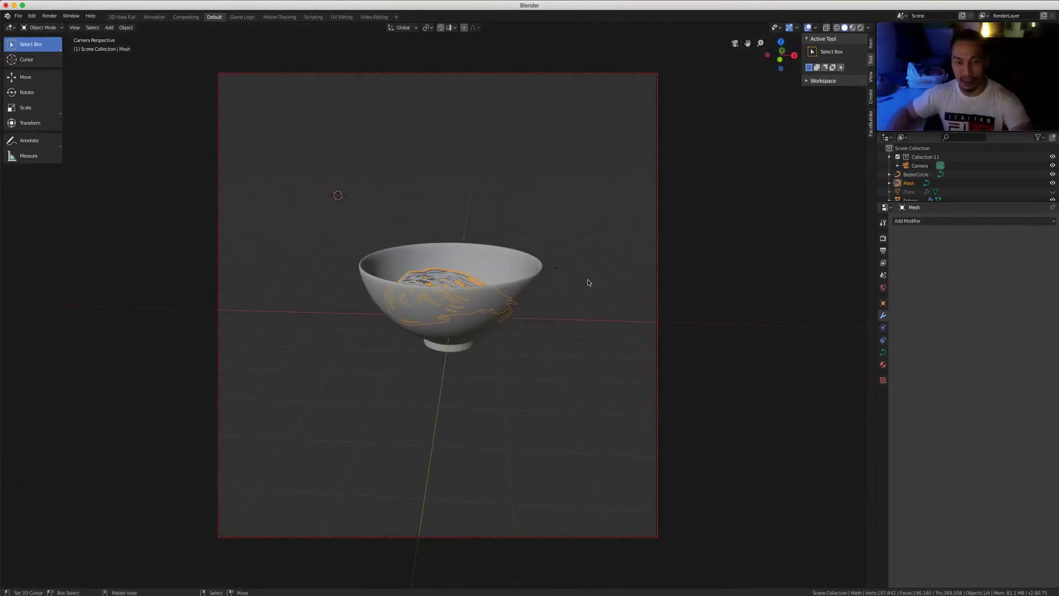
pyautogui.moveTo(525, 319); pyautogui.dragTo(471, 362, button='middle')
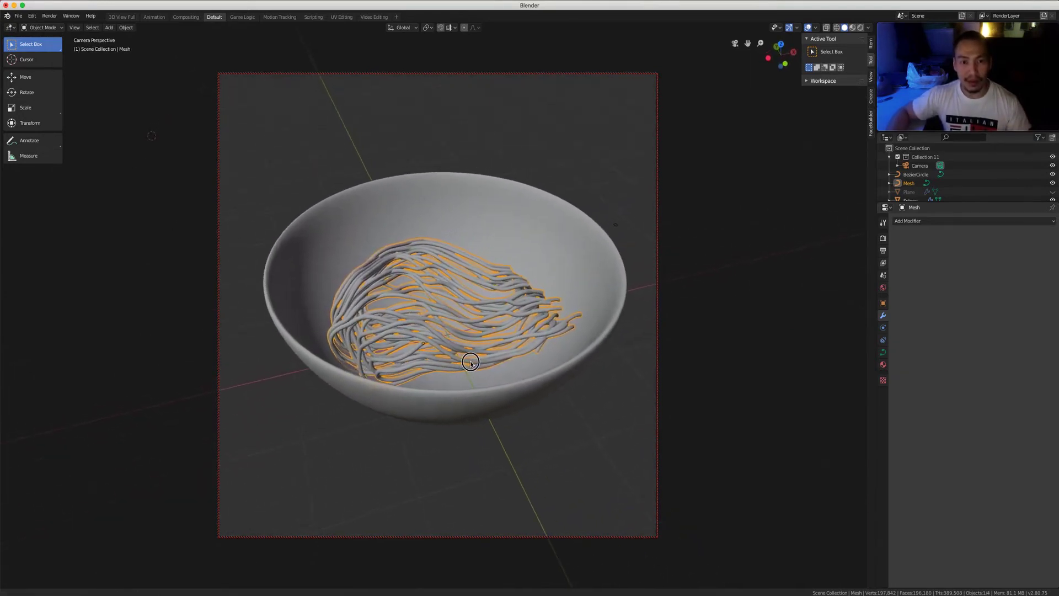
# Check the scene's Cycles render settings and switch the viewport to rendered shading.
pyautogui.click(884, 239)
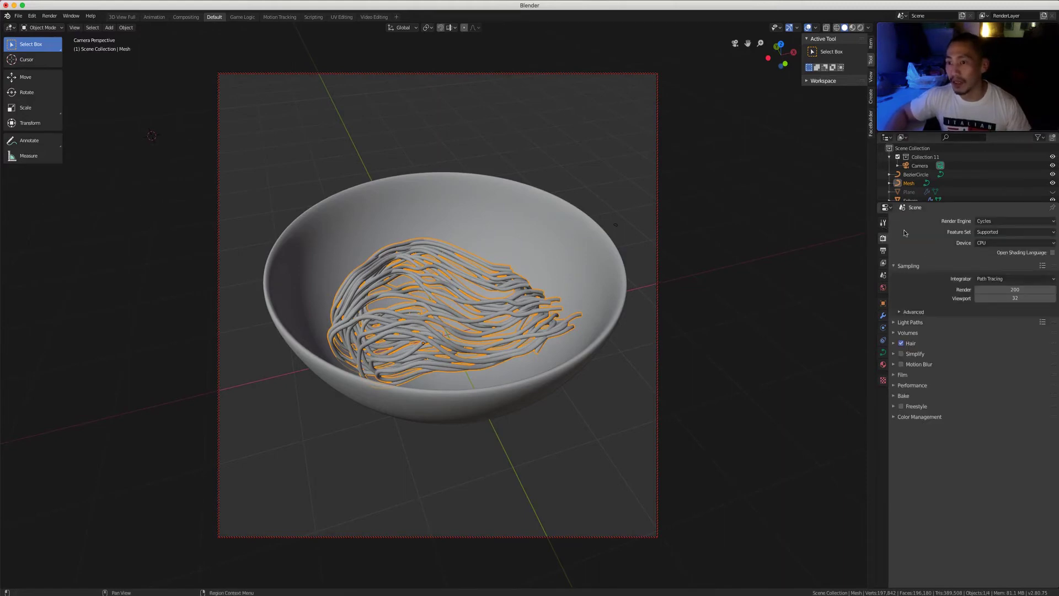
pyautogui.click(1016, 221)
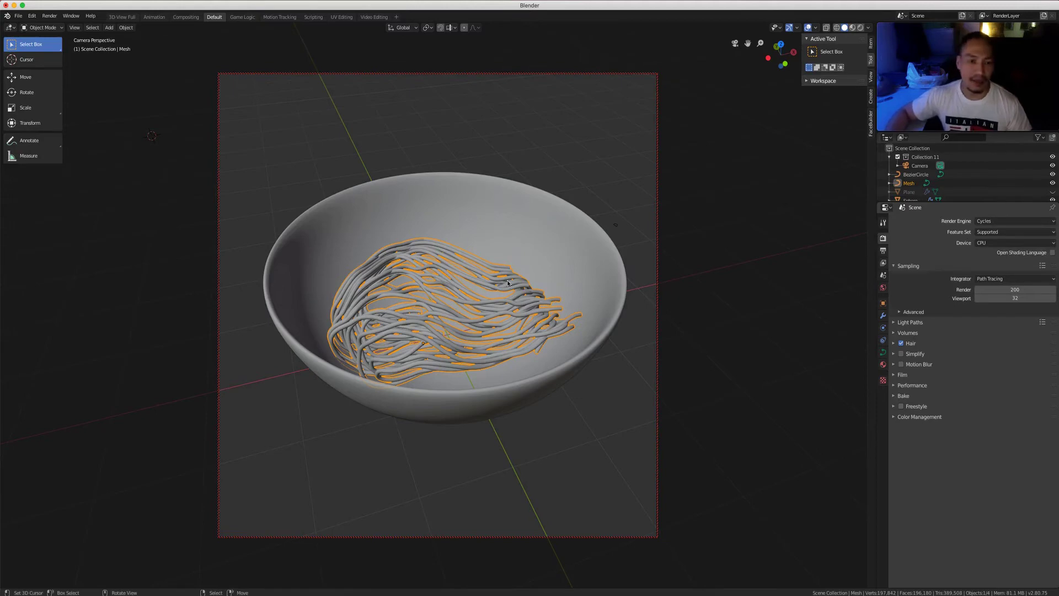
pyautogui.click(861, 28)
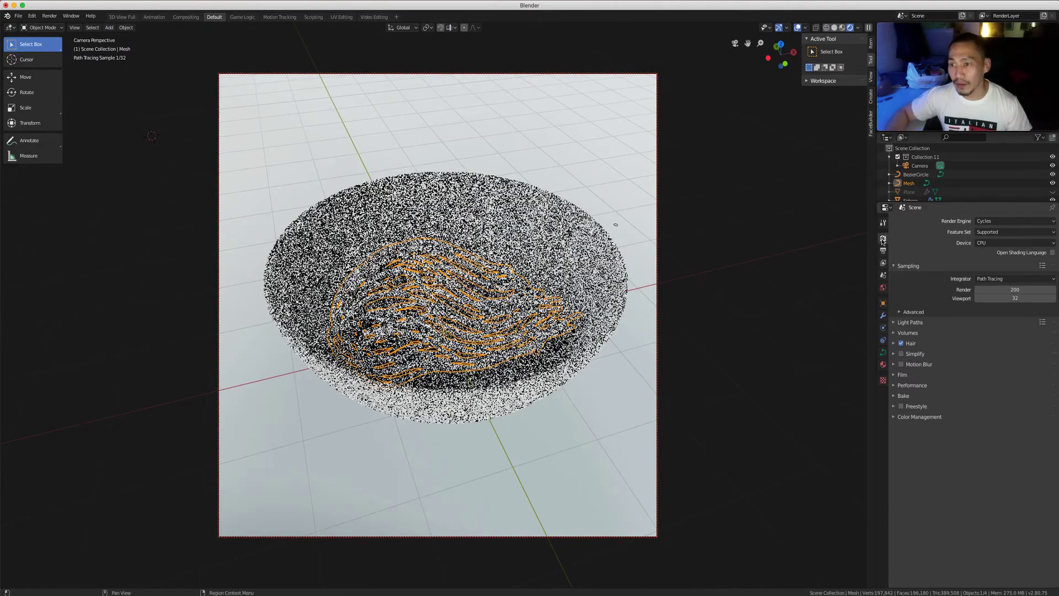
# Show the scene's output dimension settings and slightly readjust the camera framing of the bowl.
pyautogui.click(884, 222)
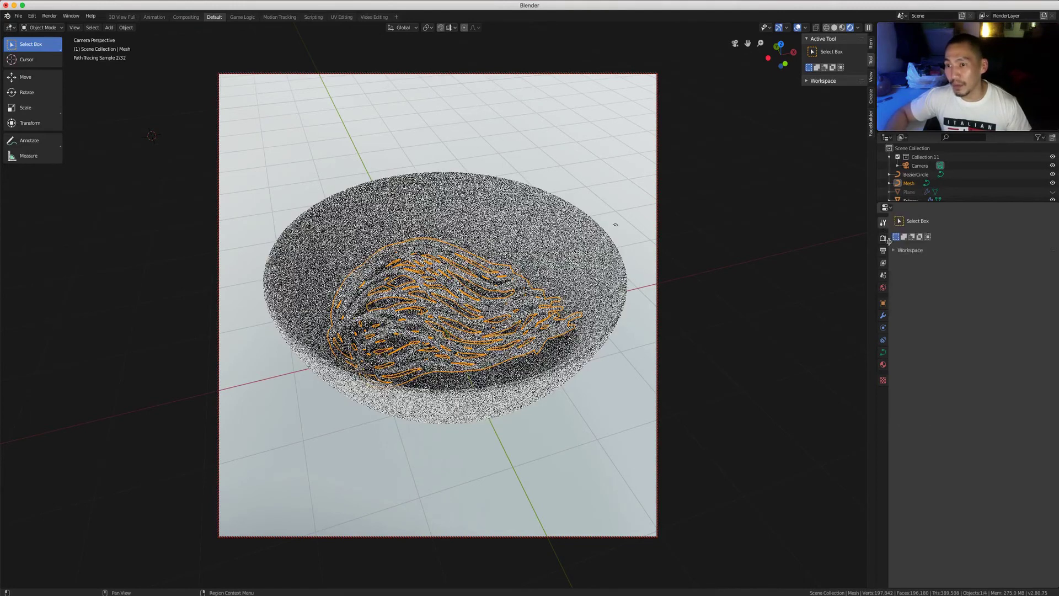
pyautogui.click(884, 251)
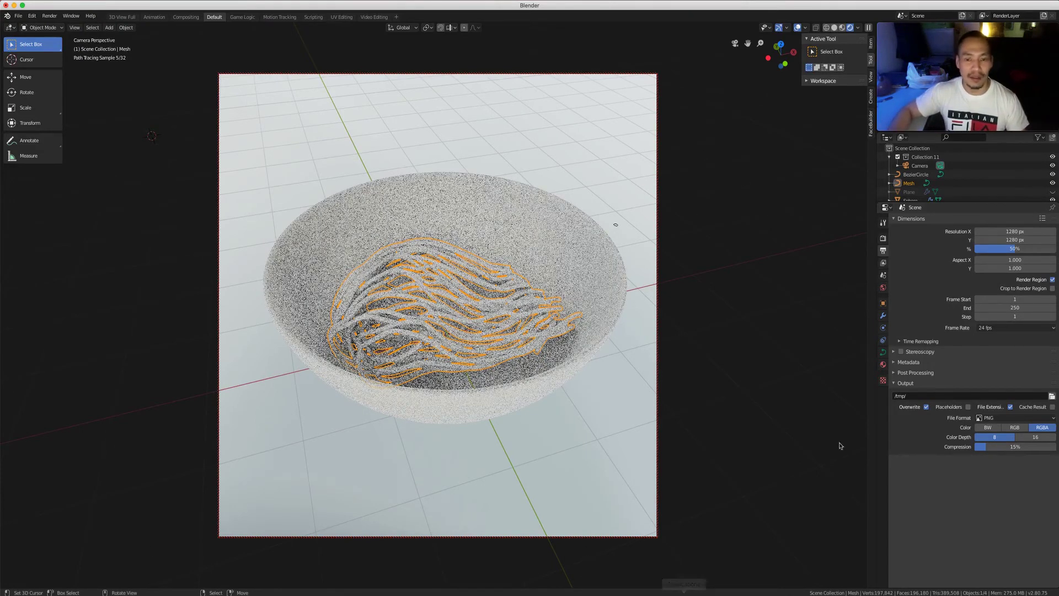
pyautogui.moveTo(493, 418); pyautogui.dragTo(491, 414, button='middle')
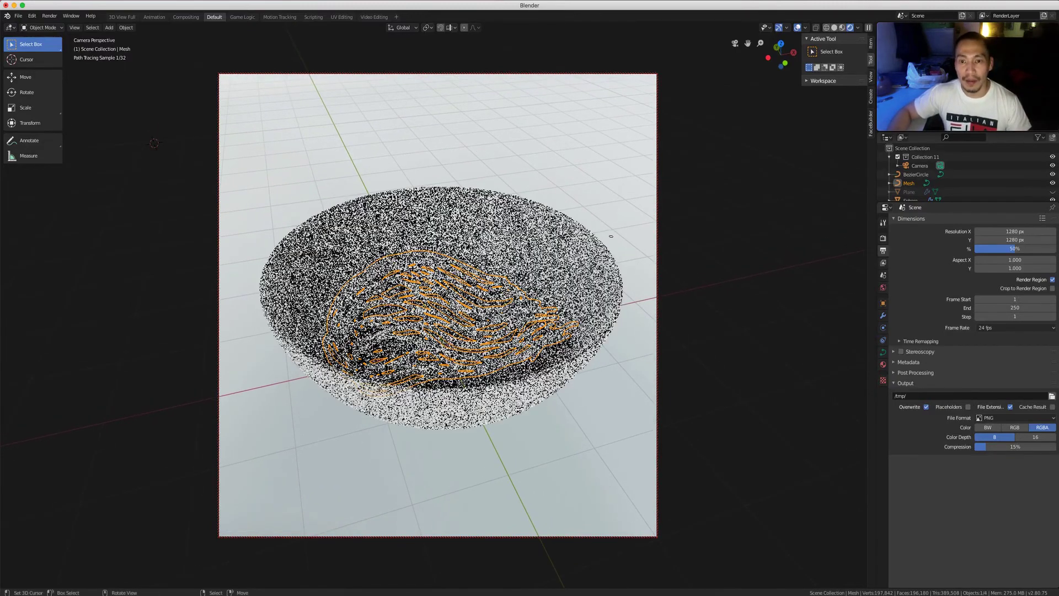
# Select the bowl and rename its material as bowl.
pyautogui.rightClick(479, 412)
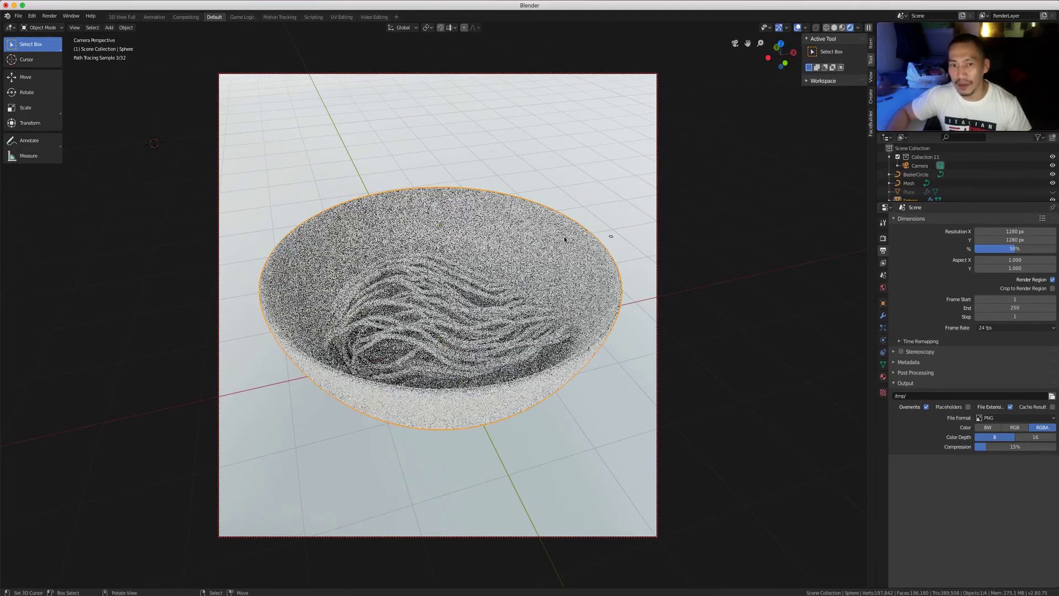
pyautogui.click(883, 376)
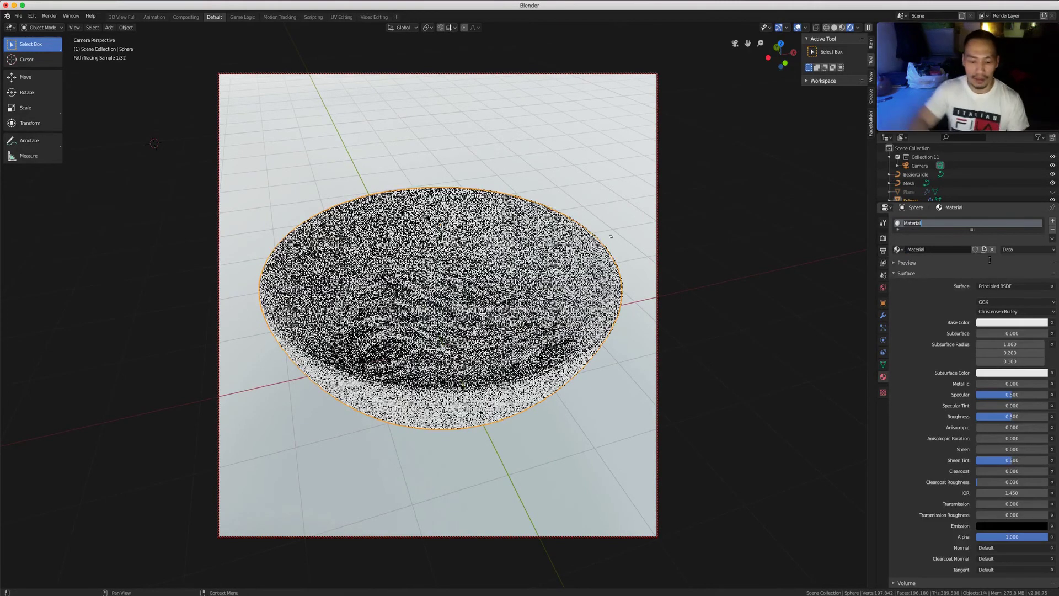
pyautogui.write('bowl')
pyautogui.press('Return')
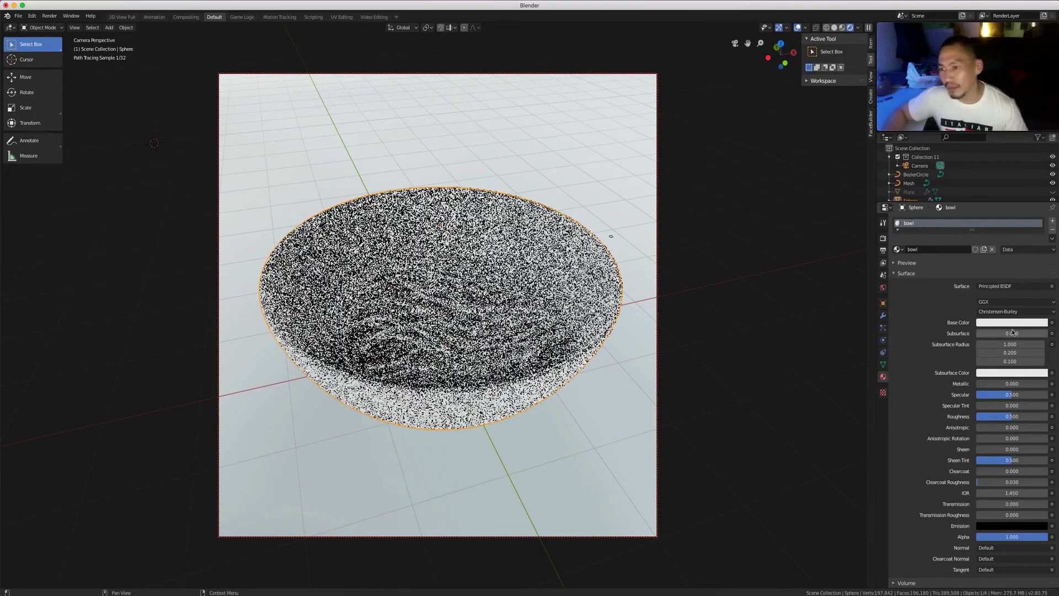
# Darken the bowl material's base color to near-black.
pyautogui.click(1014, 323)
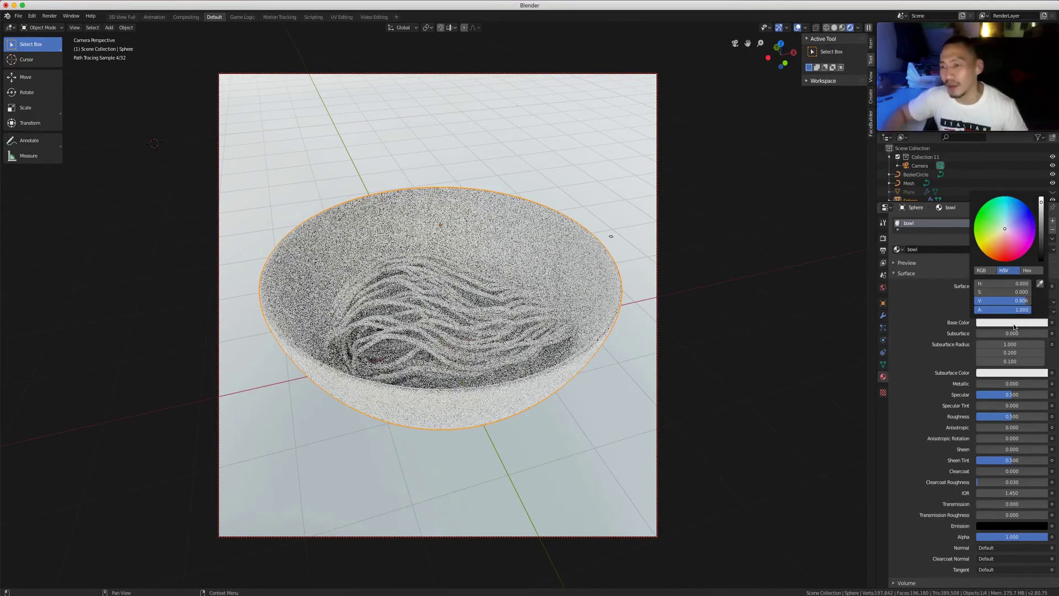
pyautogui.click(1033, 324)
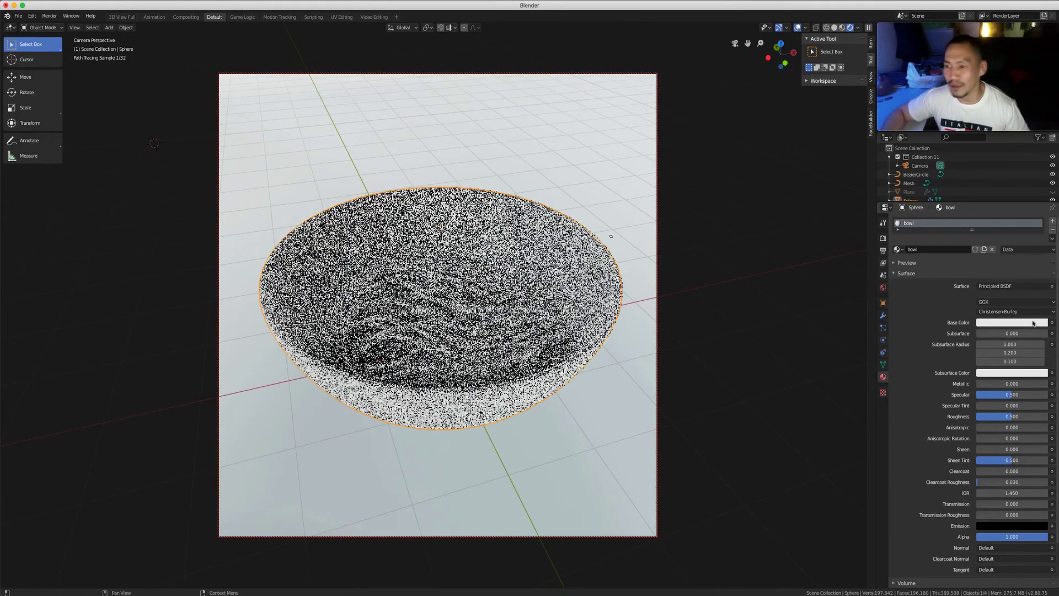
pyautogui.click(1033, 323)
pyautogui.click(1042, 259)
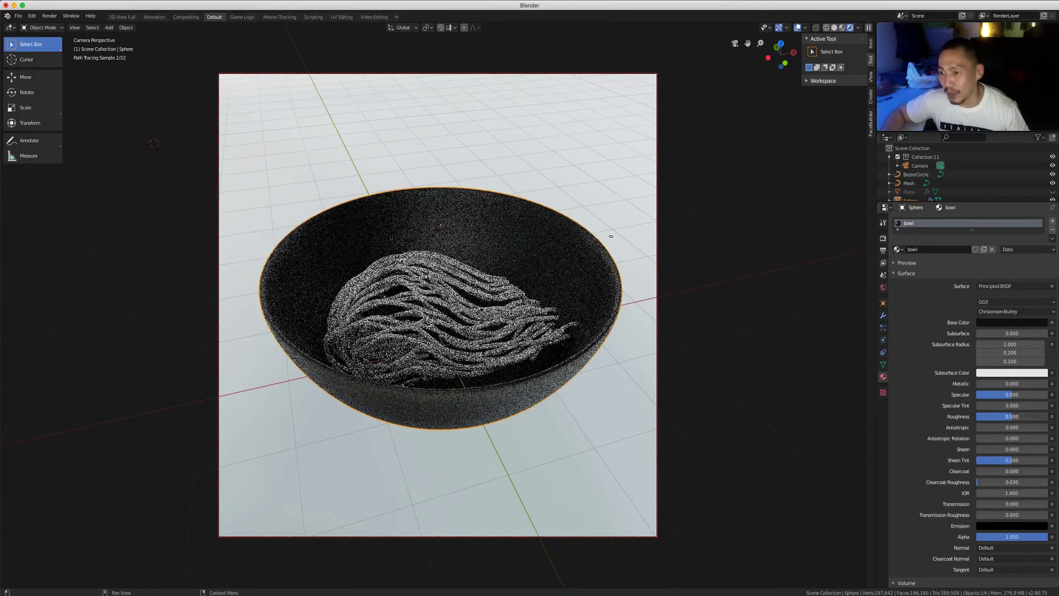
# Set the bowl material's roughness to 0.1, nudge the camera framing, and select the noodles.
pyautogui.click(1016, 416)
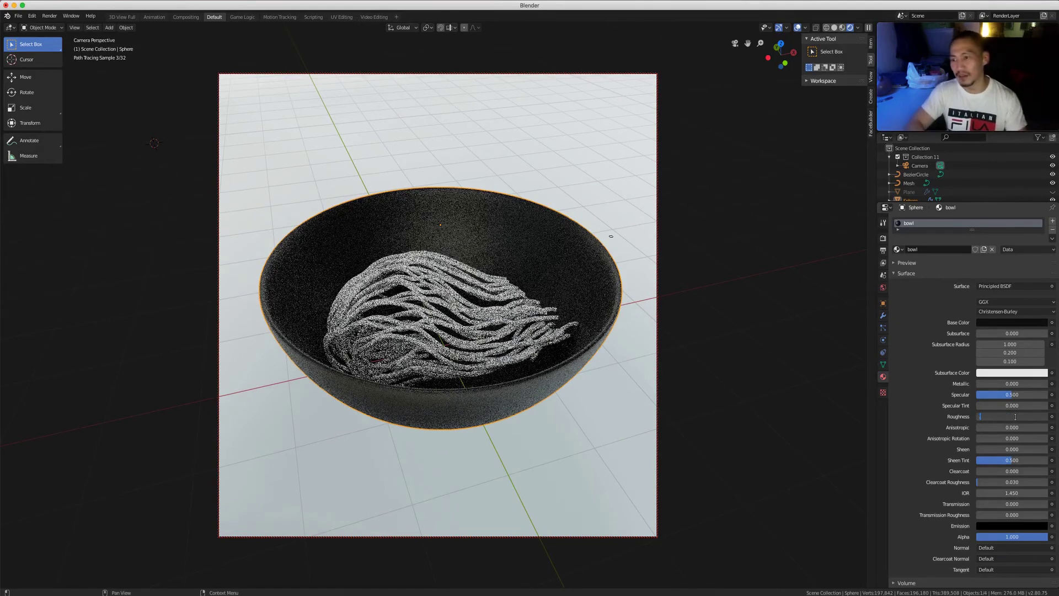
pyautogui.write('.1')
pyautogui.press('Return')
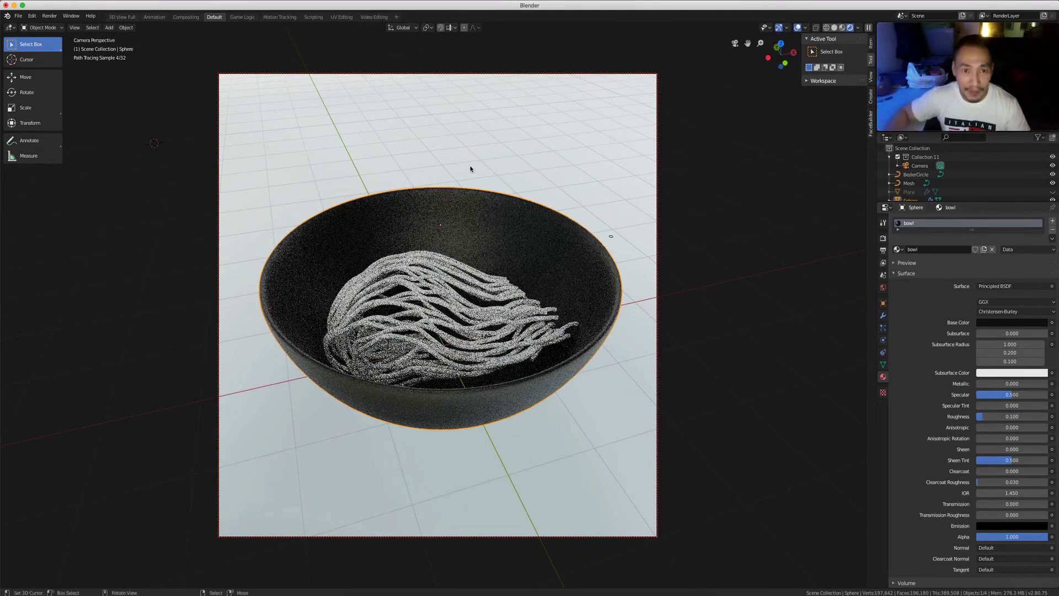
pyautogui.moveTo(525, 400); pyautogui.dragTo(628, 412, button='middle')
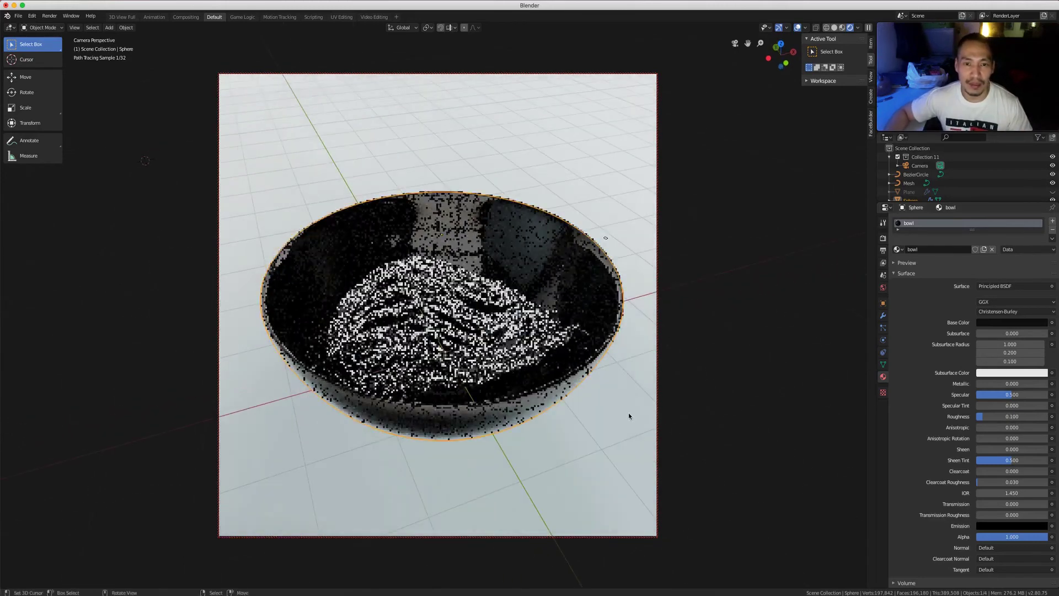
pyautogui.click(528, 339)
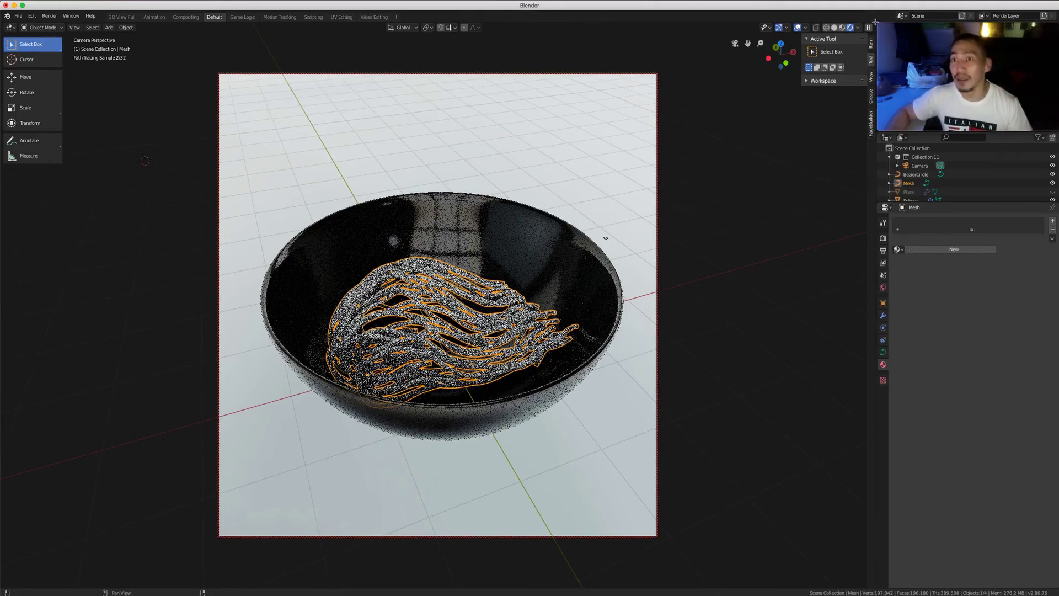
pyautogui.moveTo(875, 23); pyautogui.dragTo(859, 269)
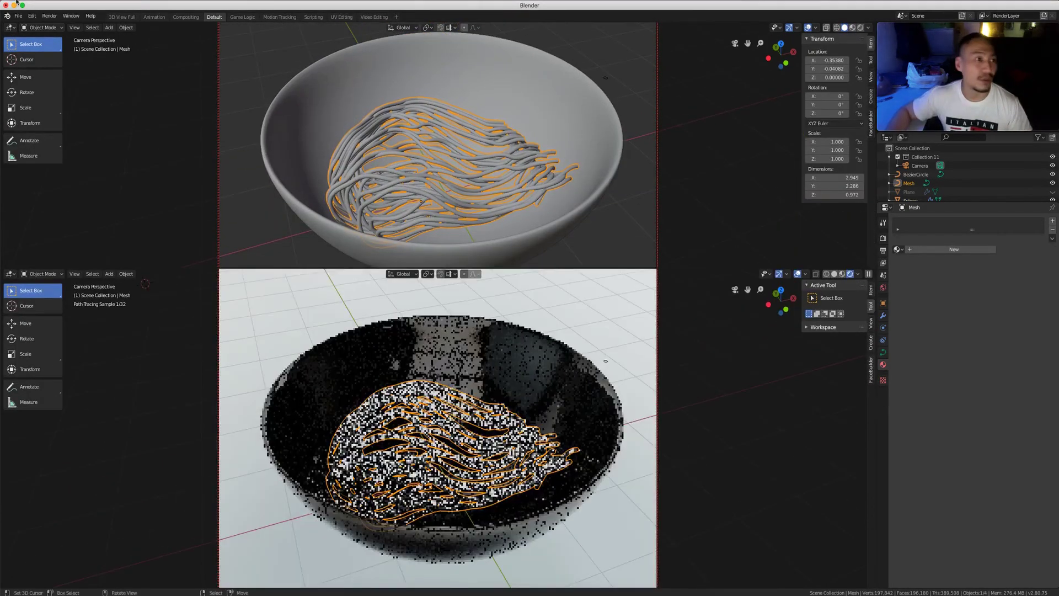
pyautogui.click(37, 28)
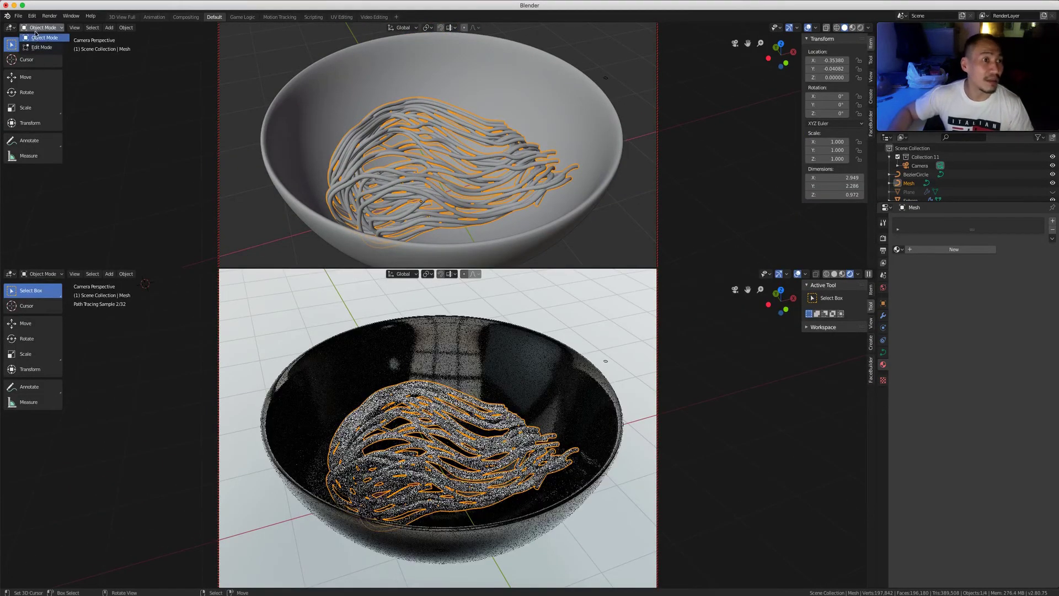
pyautogui.click(10, 28)
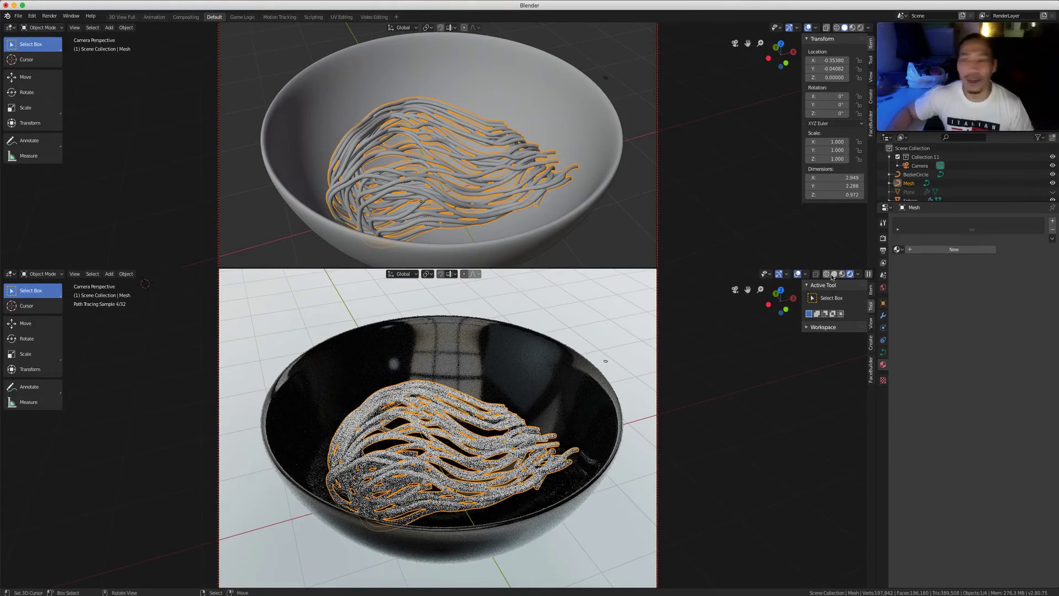
pyautogui.moveTo(874, 270); pyautogui.dragTo(863, 227)
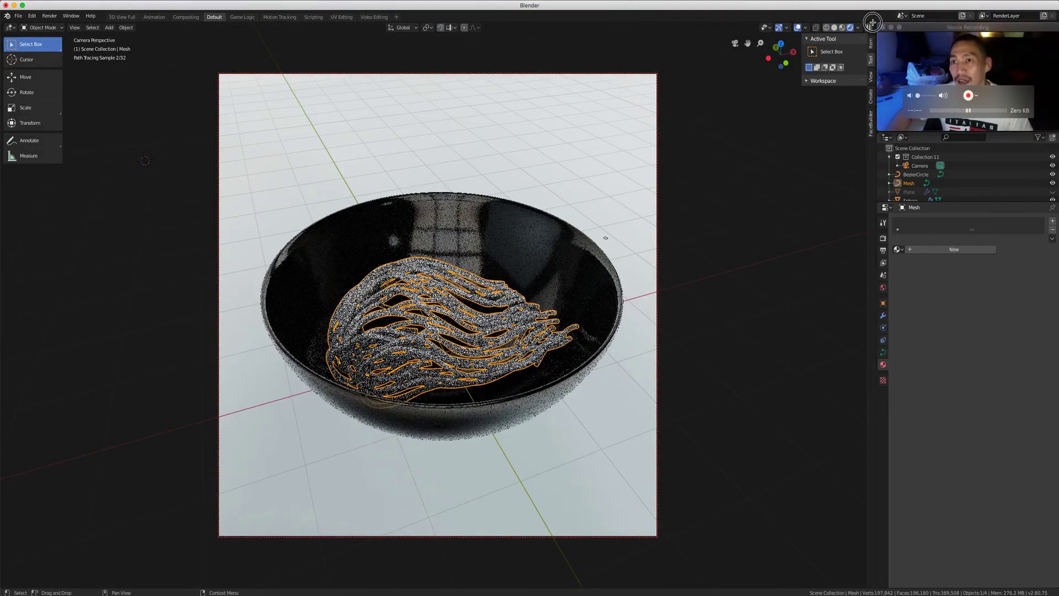
# Split the 3D viewport horizontally, make the upper area a Shader Editor, and create a new material for the noodles.
pyautogui.moveTo(873, 22); pyautogui.dragTo(856, 261)
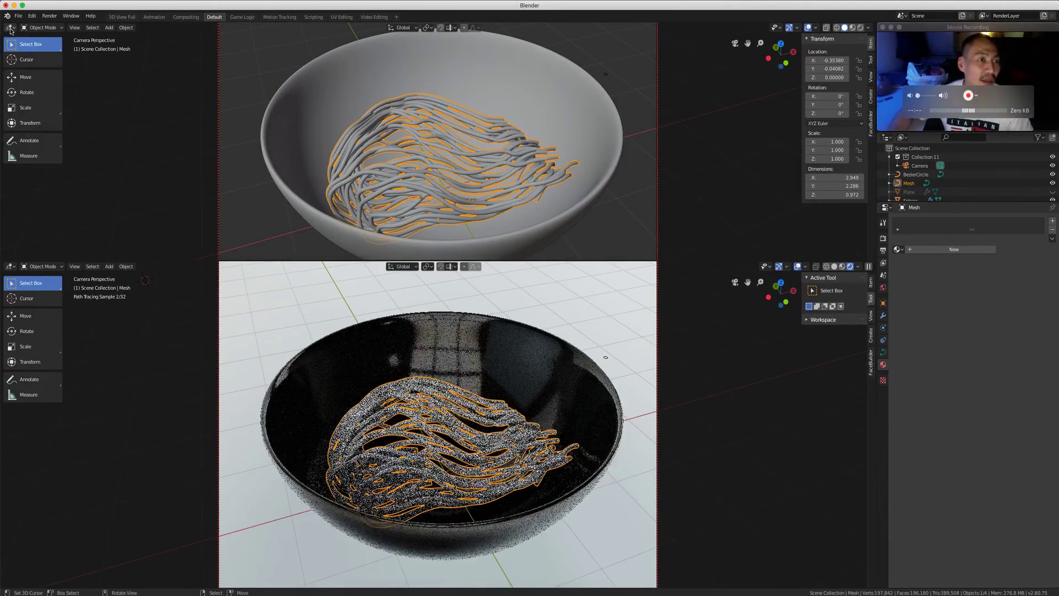
pyautogui.click(11, 28)
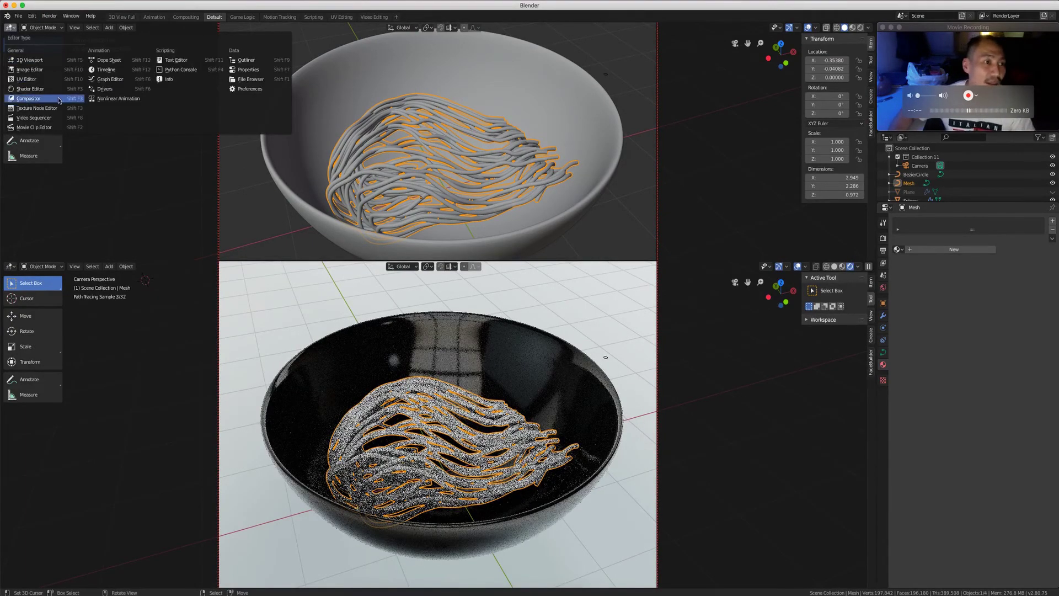
pyautogui.click(30, 89)
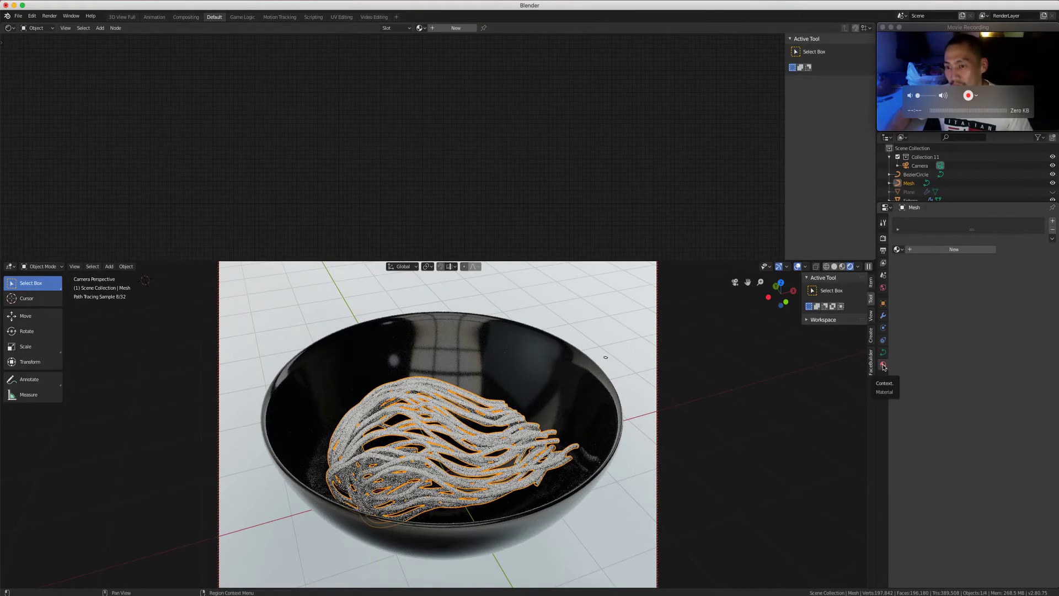
pyautogui.click(947, 250)
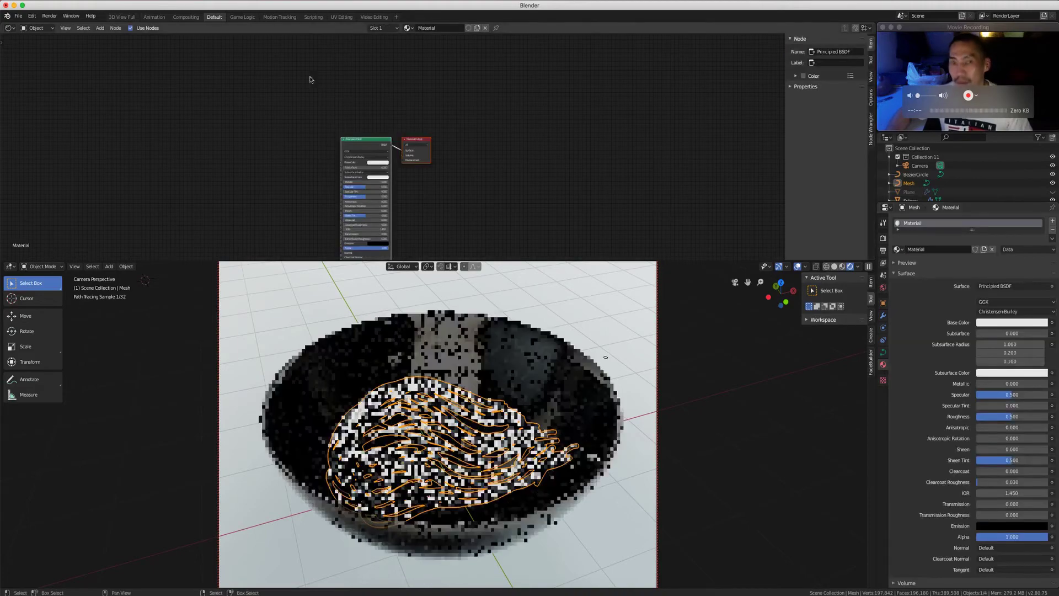
# Tint the noodle material's base color a pale beige and tilt the camera slightly further above the bowl.
pyautogui.moveTo(426, 182); pyautogui.dragTo(530, 113, button='middle')
pyautogui.scroll(5, 552, 107)
pyautogui.moveTo(596, 95); pyautogui.dragTo(577, 161, button='middle')
pyautogui.scroll(2, 559, 193)
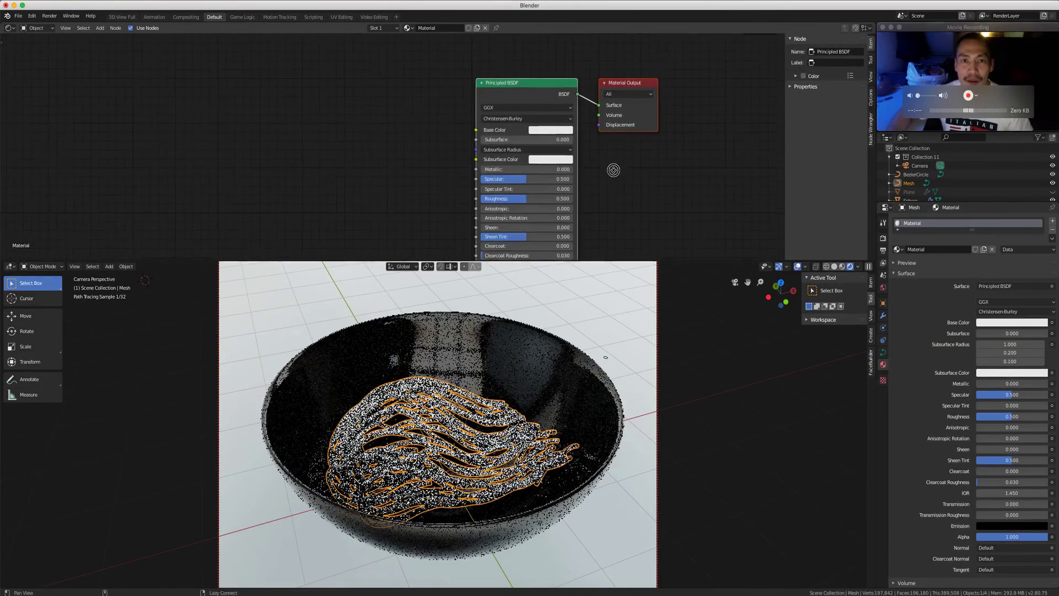
pyautogui.scroll(-1, 622, 181)
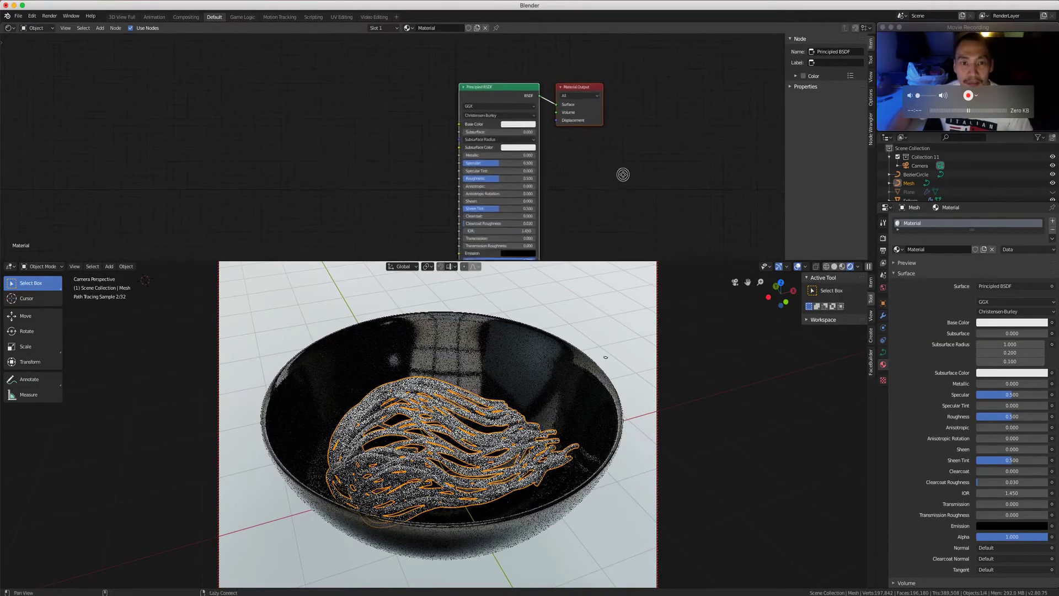
pyautogui.click(524, 122)
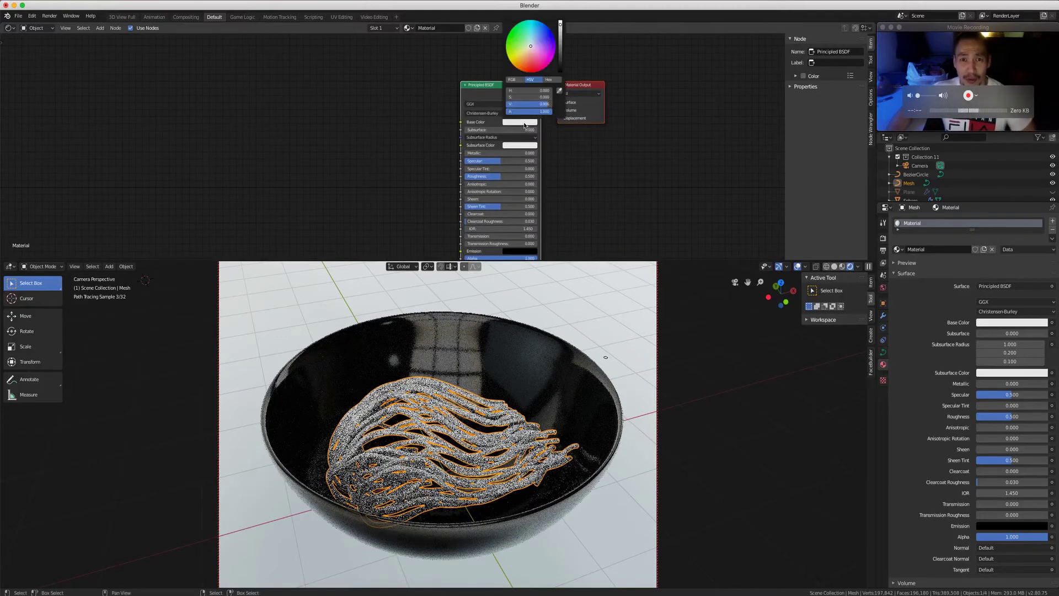
pyautogui.click(529, 49)
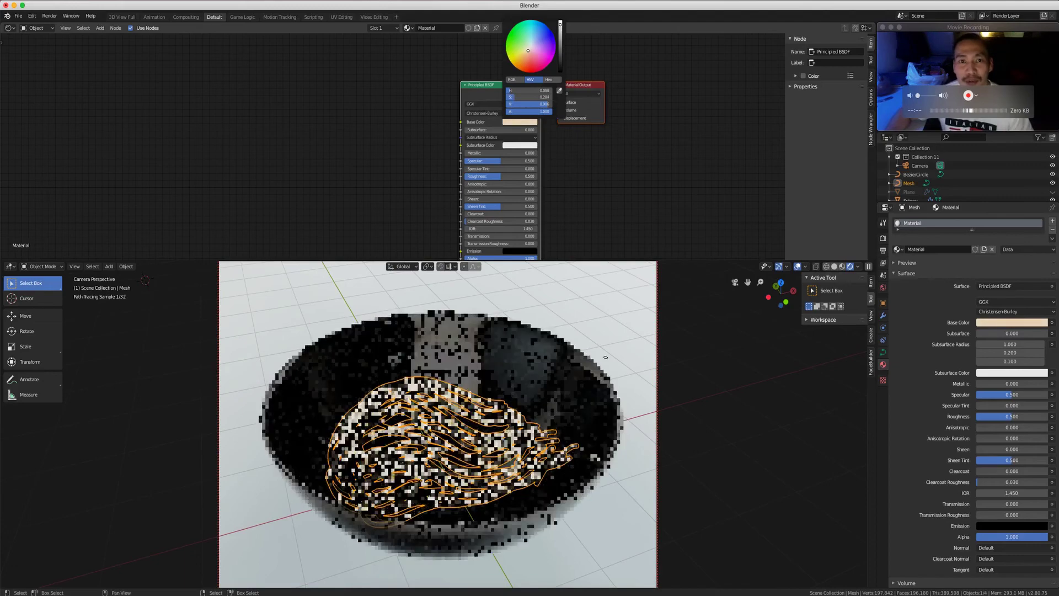
pyautogui.click(528, 51)
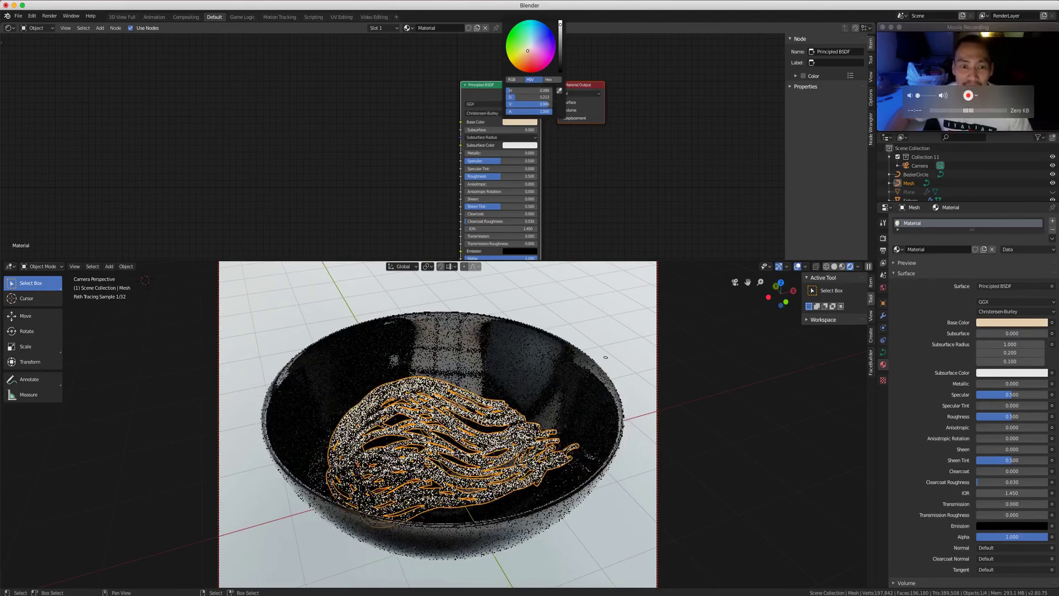
pyautogui.click(527, 50)
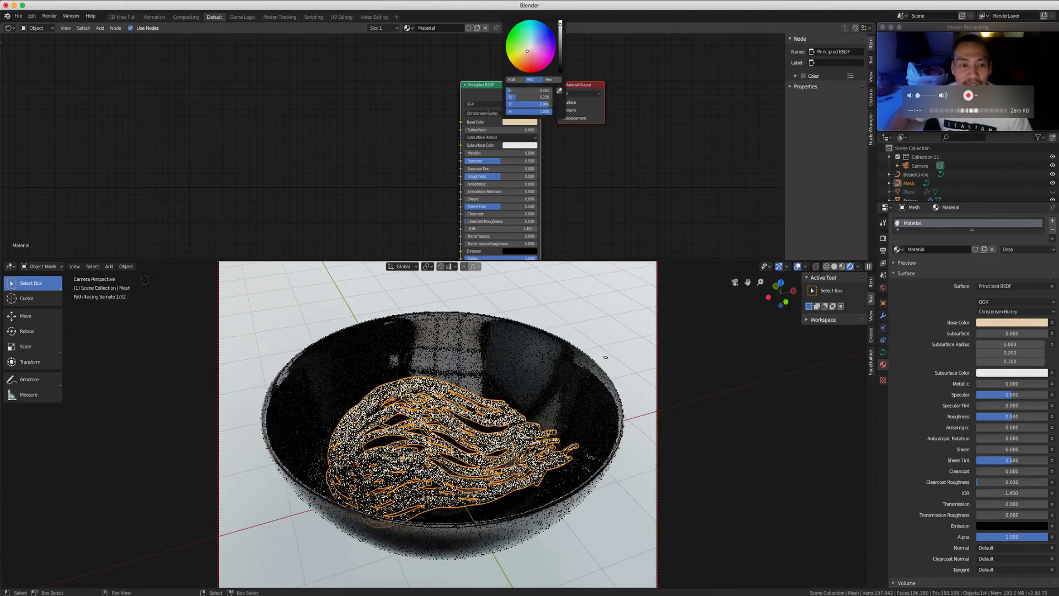
pyautogui.click(527, 51)
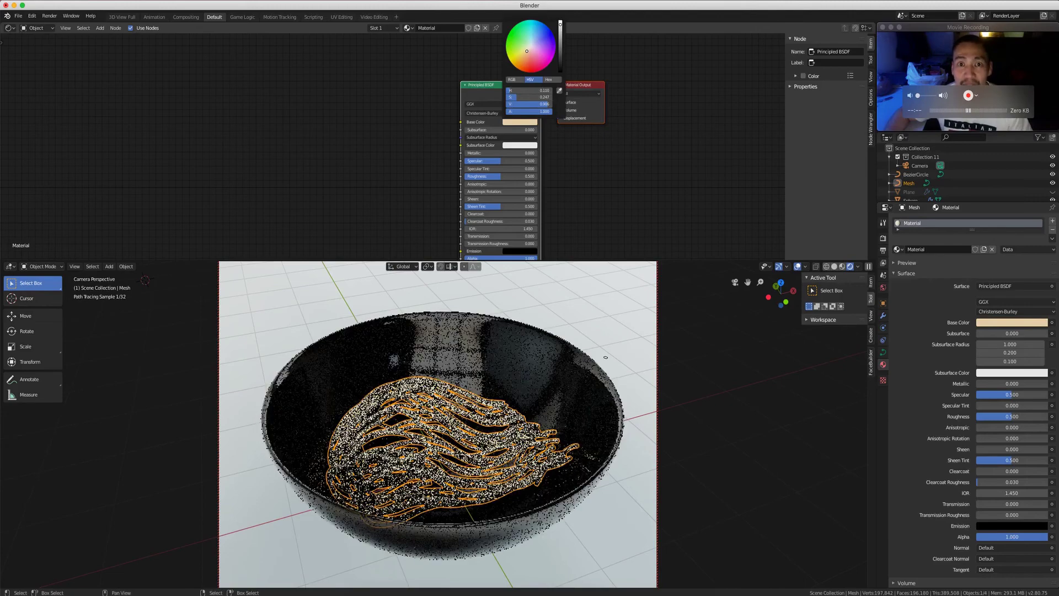
pyautogui.click(527, 51)
pyautogui.moveTo(528, 51); pyautogui.dragTo(528, 50)
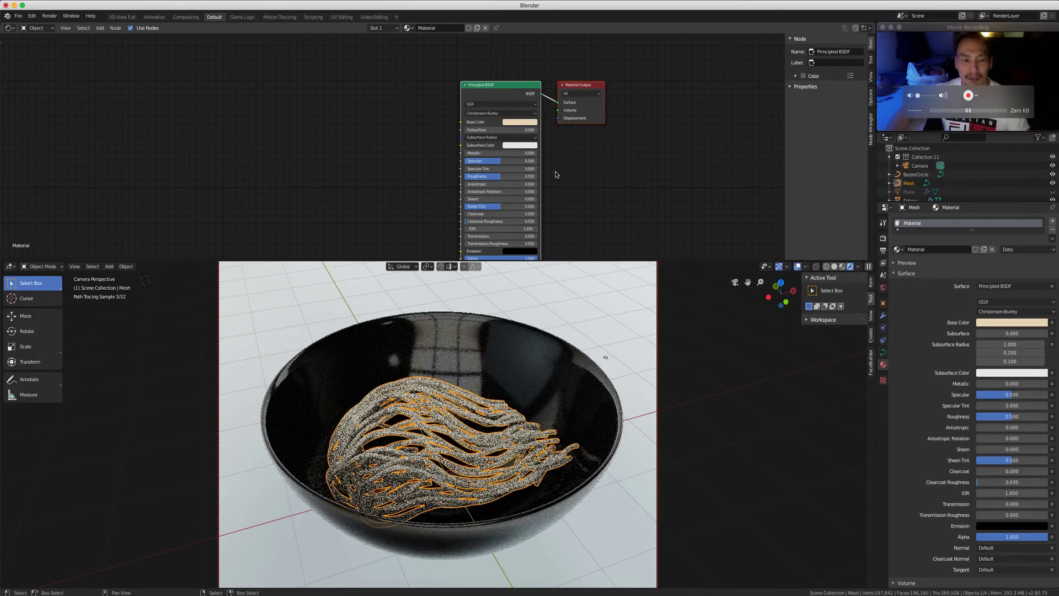
pyautogui.moveTo(585, 315); pyautogui.dragTo(585, 328, button='middle')
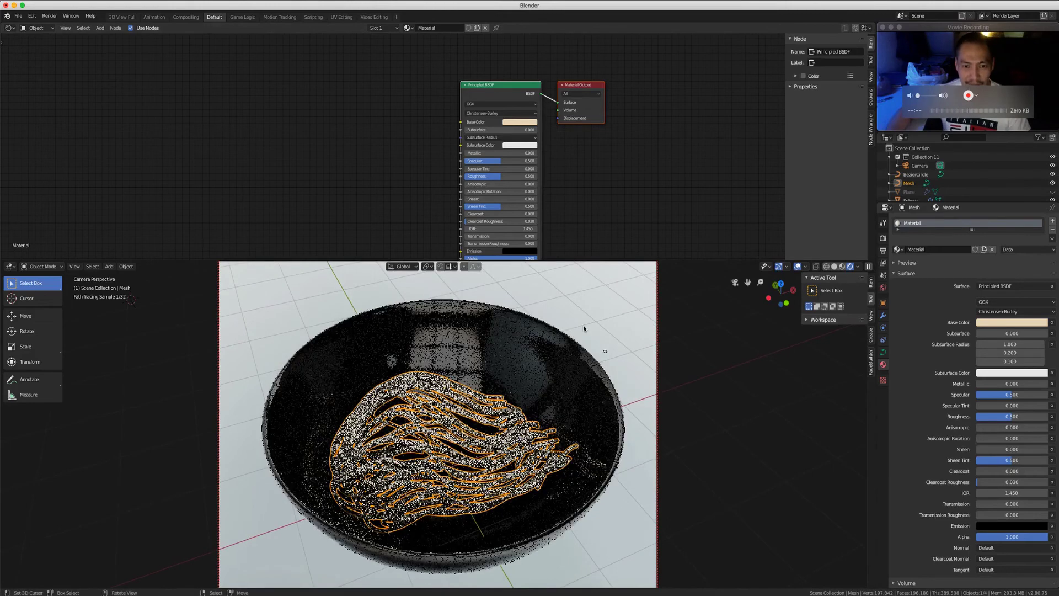
# Preview the scene with the Eevee render engine and return the engine to Cycles.
pyautogui.click(883, 238)
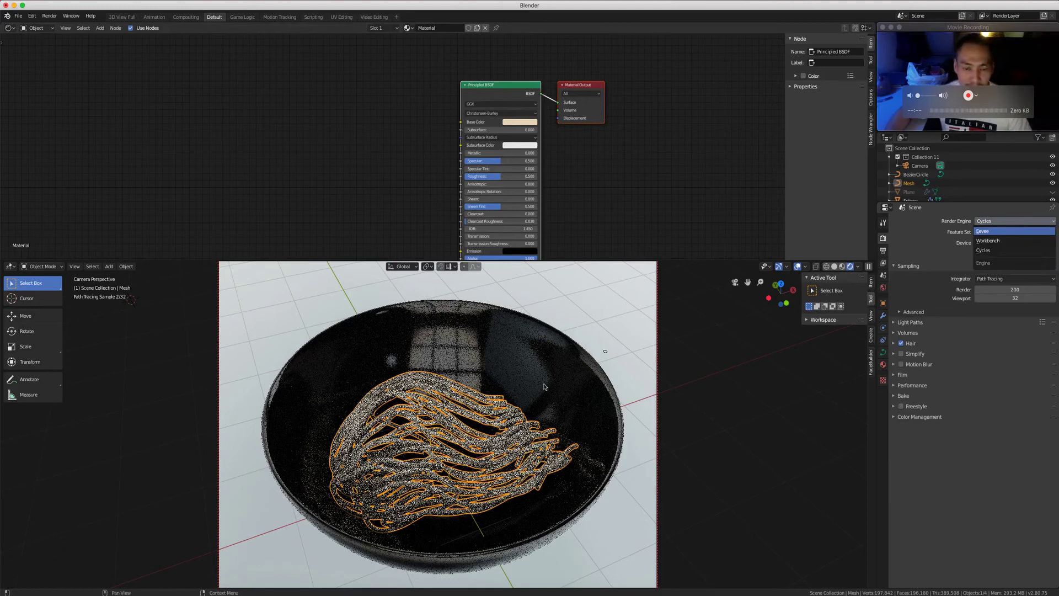
pyautogui.click(987, 231)
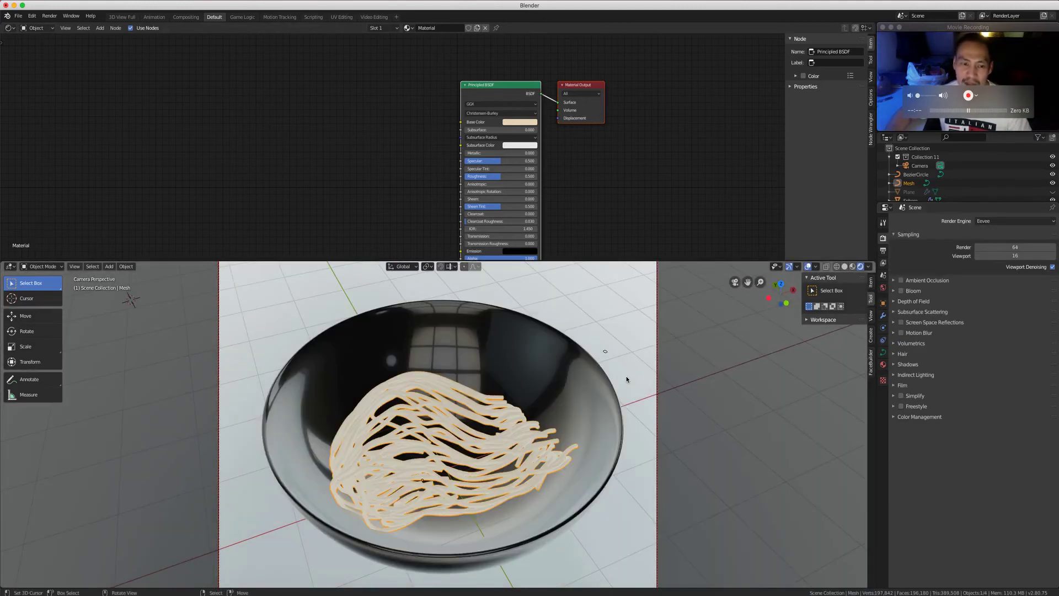
pyautogui.click(1000, 220)
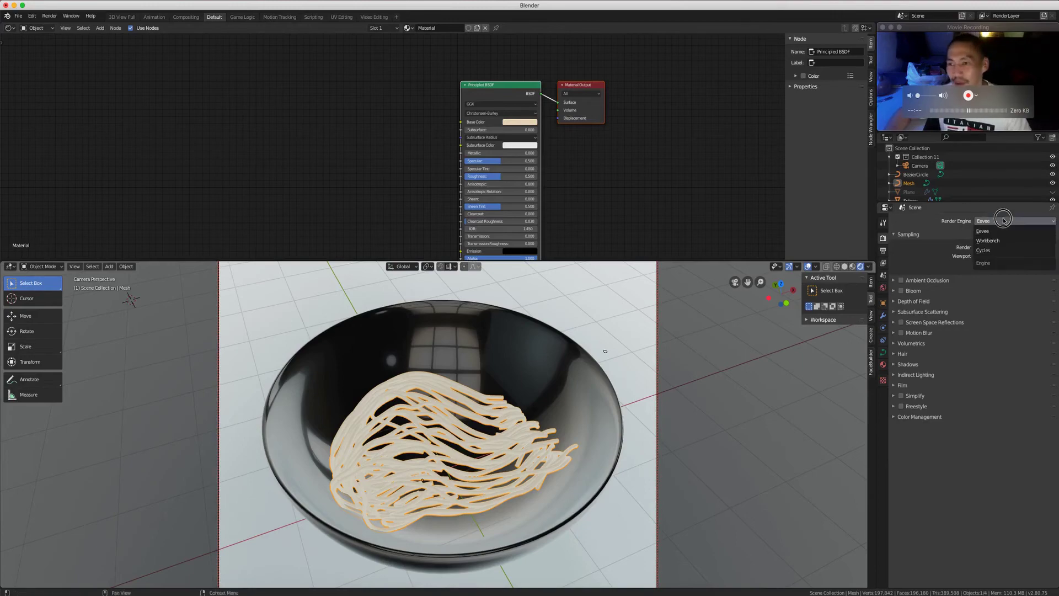
pyautogui.click(1006, 250)
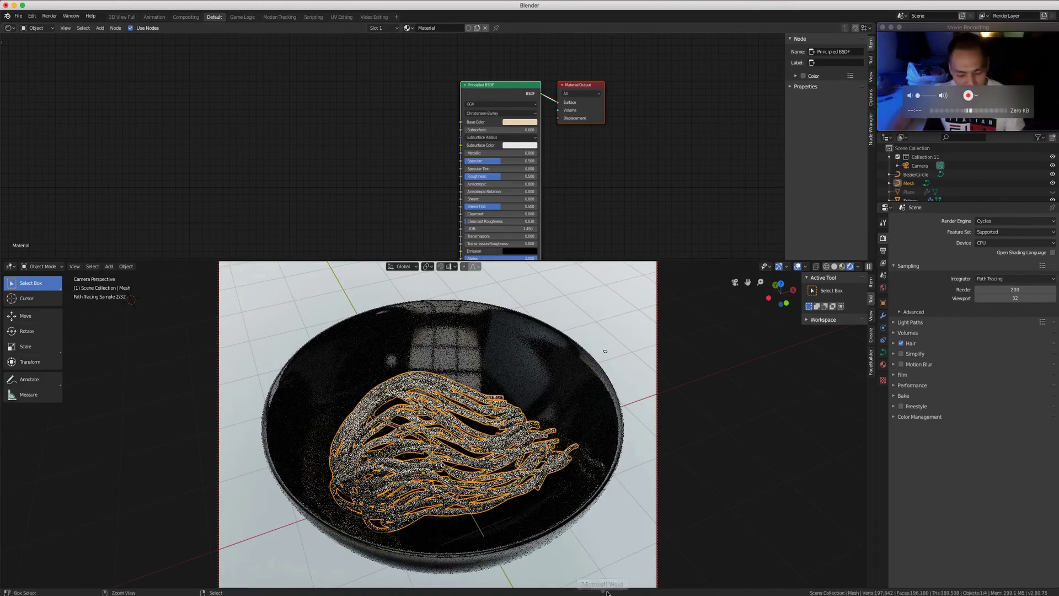
# Limit the viewport render to a rectangular region around the loose ends of the noodles.
pyautogui.press('b')
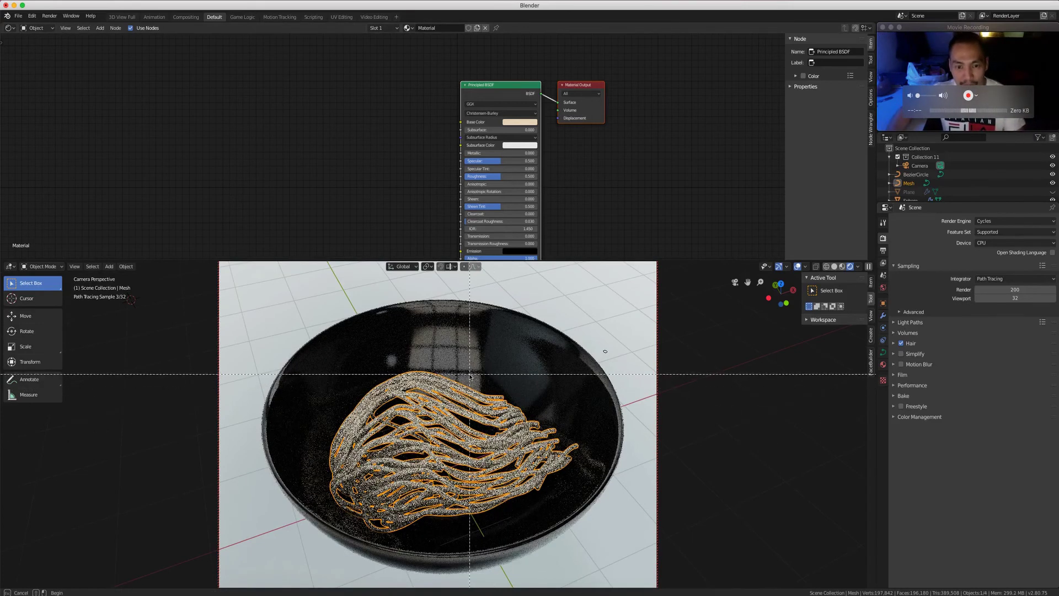
pyautogui.moveTo(471, 374); pyautogui.dragTo(590, 514)
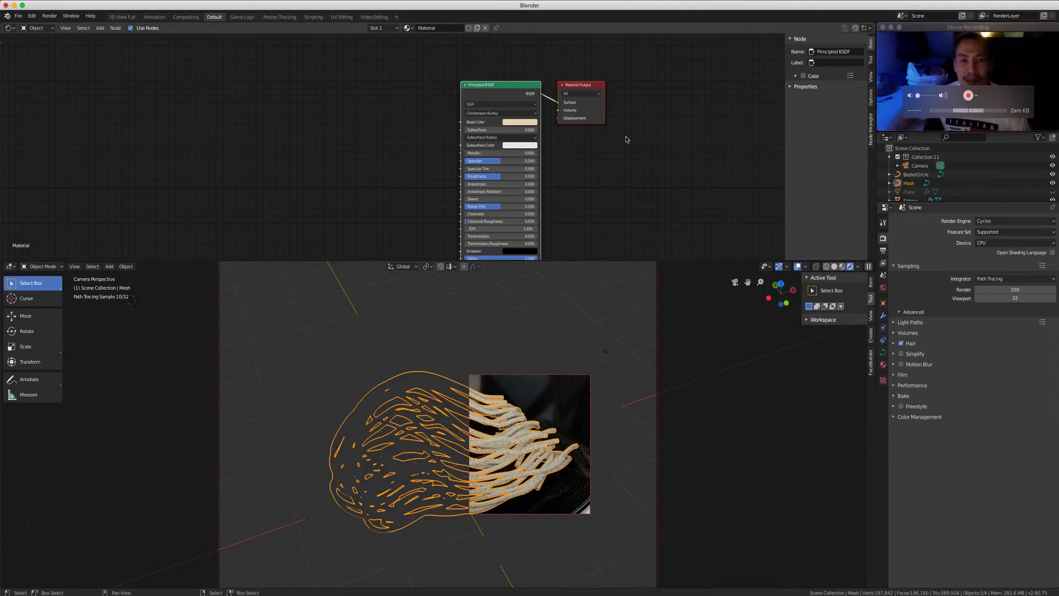
# Warm the noodle material's subsurface color to a light off-white and set its Subsurface value to 0.1.
pyautogui.scroll(3, 538, 145)
pyautogui.moveTo(685, 158); pyautogui.dragTo(586, 197, button='middle')
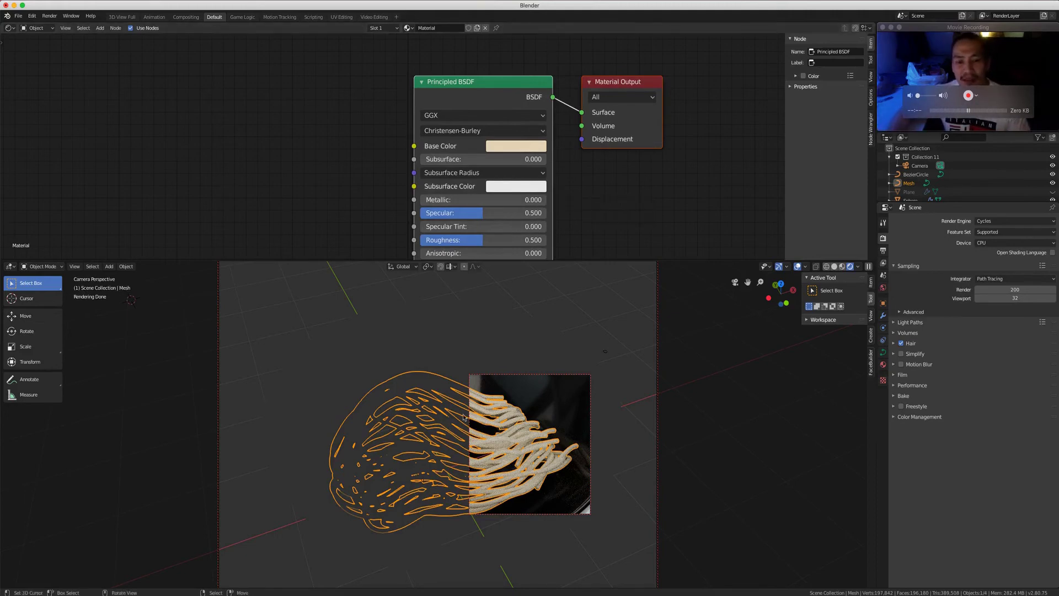
pyautogui.click(537, 188)
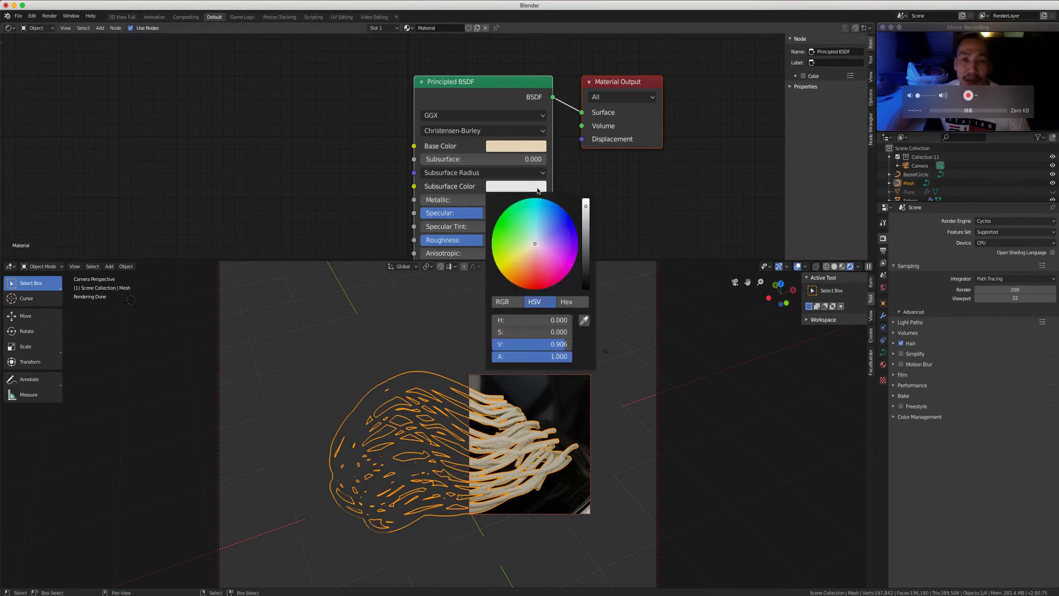
pyautogui.moveTo(535, 243); pyautogui.dragTo(534, 246)
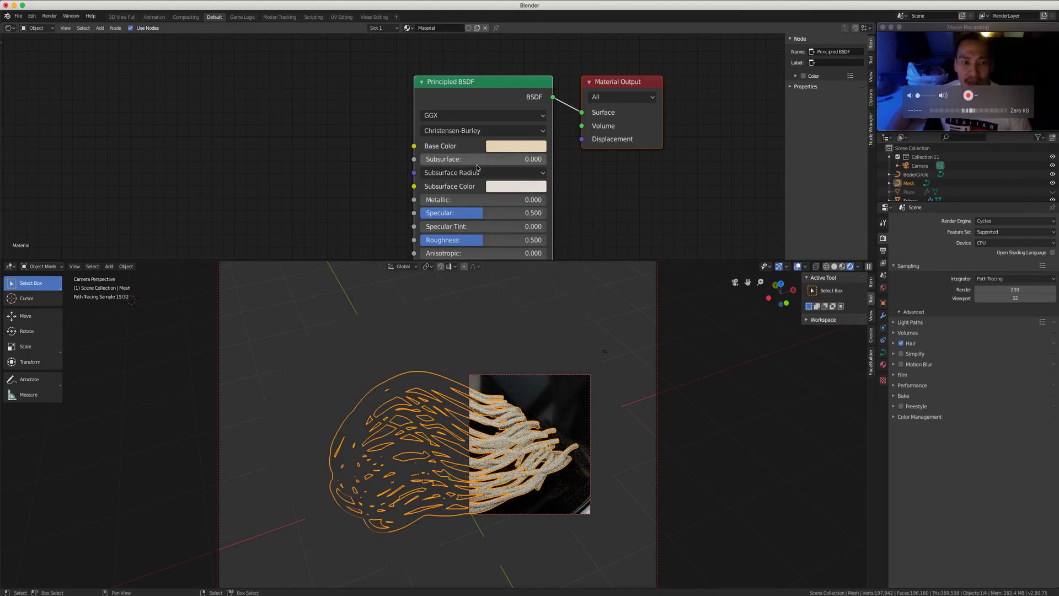
pyautogui.click(501, 160)
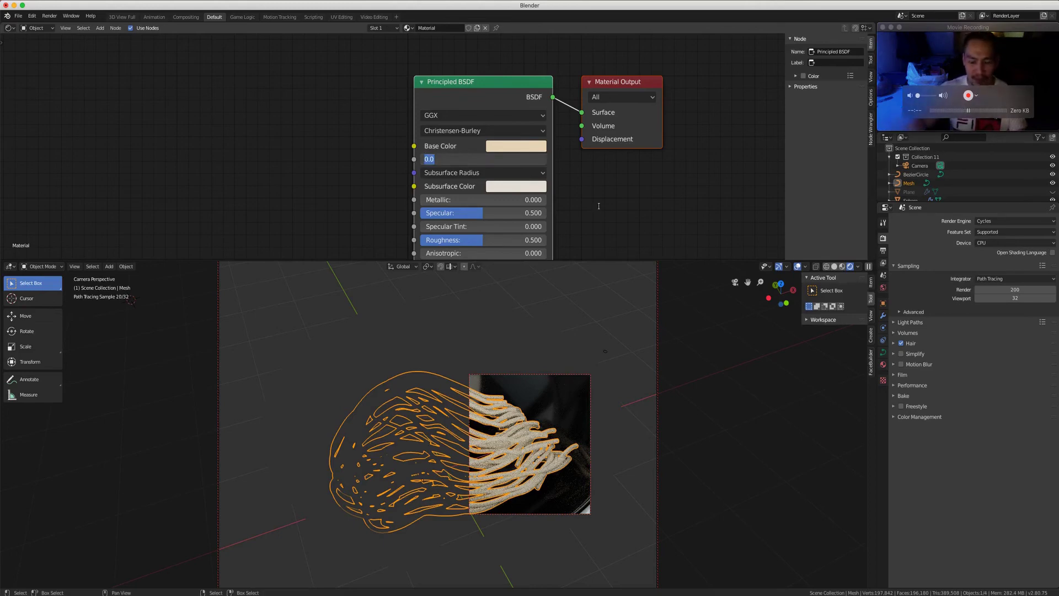
pyautogui.write('.1')
pyautogui.press('Return')
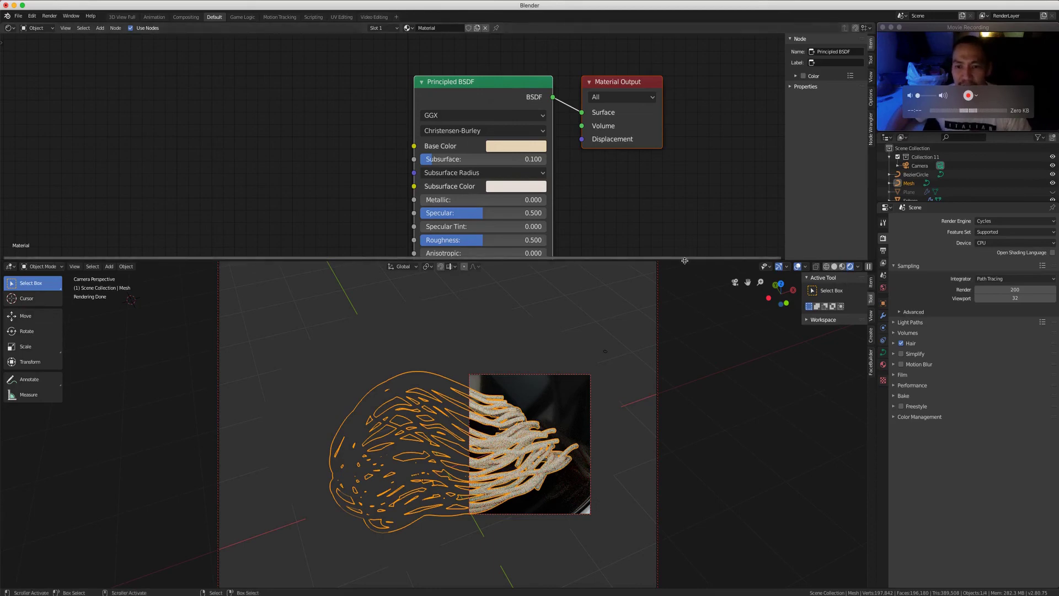
# Enlarge the 3D viewport by shrinking the Shader Editor and slightly adjust the camera framing.
pyautogui.moveTo(686, 261); pyautogui.dragTo(681, 207)
pyautogui.moveTo(575, 378); pyautogui.dragTo(570, 378, button='middle')
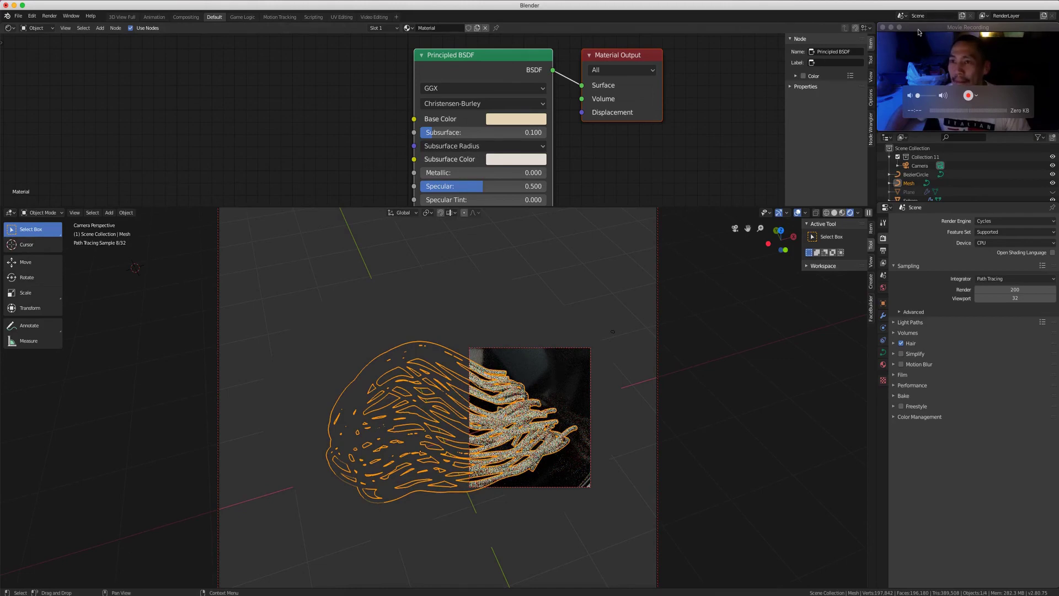
pyautogui.click(970, 96)
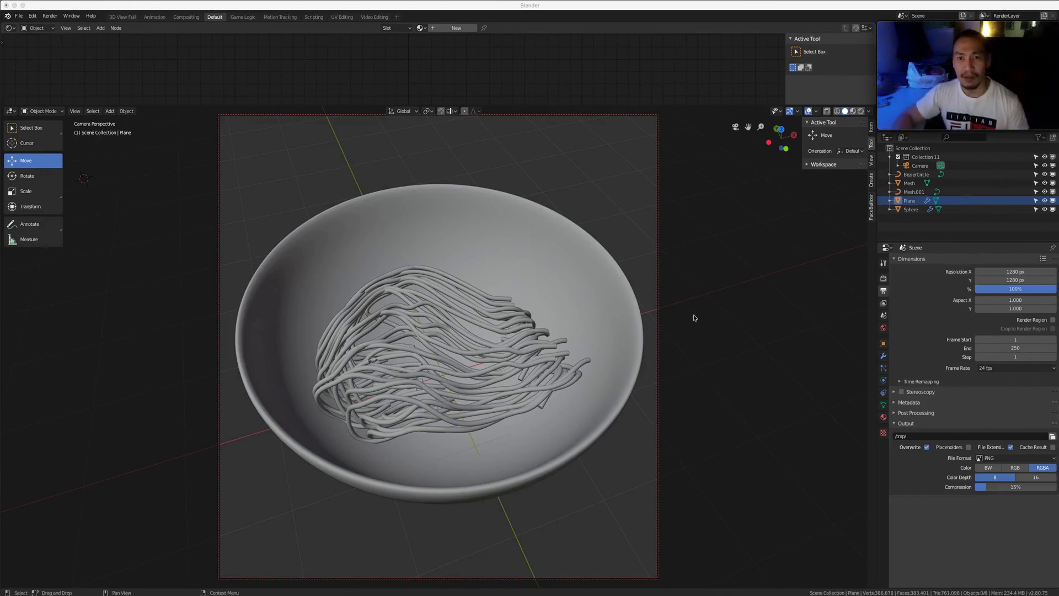
# Try placing the plane with its hair strands inside the bowl, beside the existing noodles.
pyautogui.click(674, 17)
pyautogui.moveTo(681, 220); pyautogui.dragTo(689, 444, button='middle')
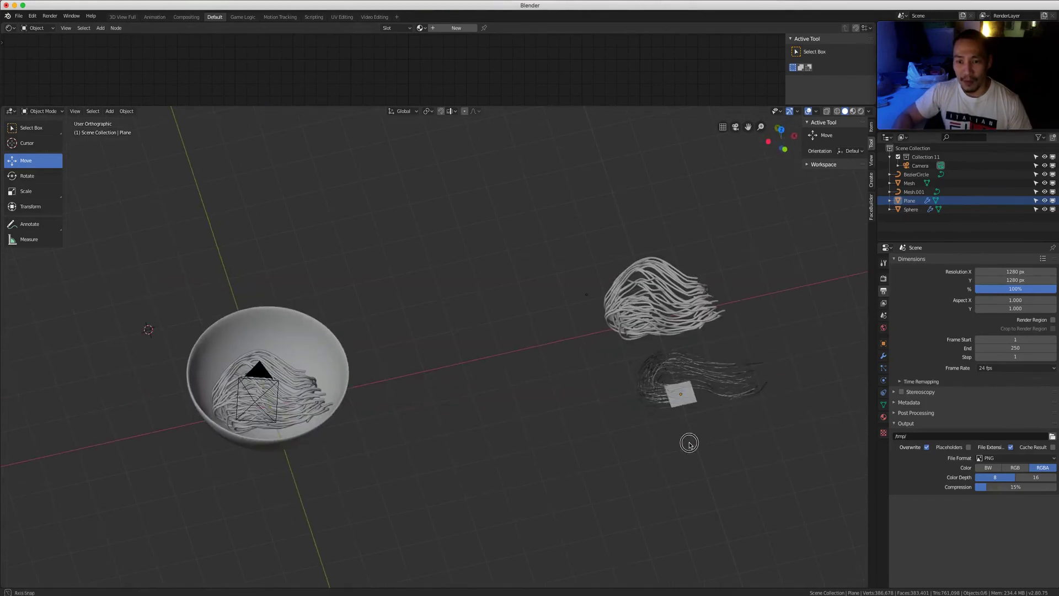
pyautogui.rightClick(683, 398)
pyautogui.press('KP_7')
pyautogui.press('KP_7')
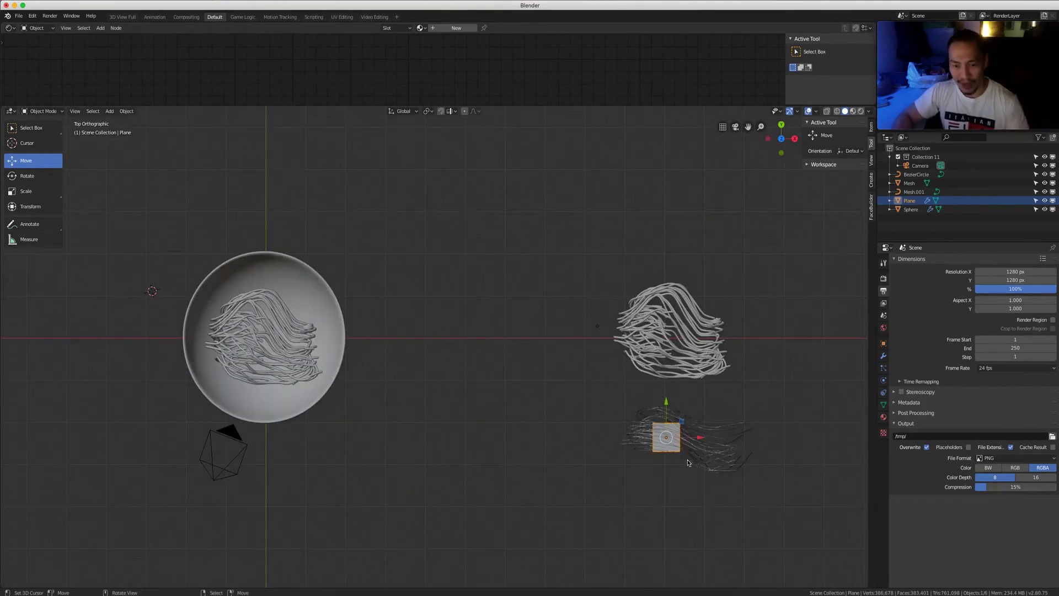
pyautogui.press('g')
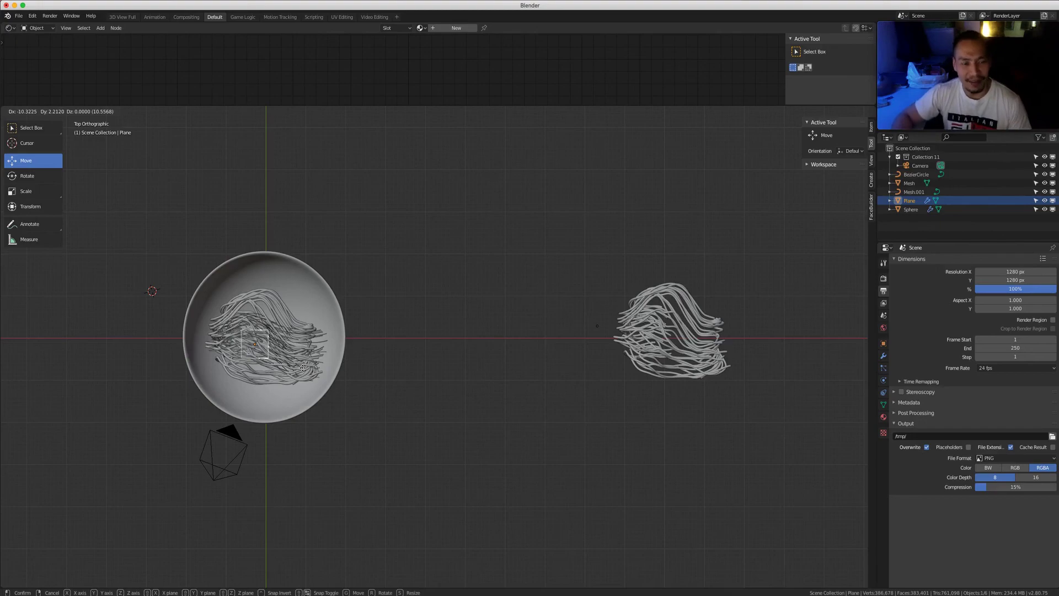
pyautogui.click(303, 368)
pyautogui.moveTo(307, 392); pyautogui.dragTo(328, 371, button='middle')
pyautogui.scroll(4, 359, 353)
pyautogui.keyDown('shift'); pyautogui.moveTo(380, 336); pyautogui.dragTo(582, 271, button='middle'); pyautogui.keyUp('shift')
pyautogui.moveTo(450, 371); pyautogui.dragTo(452, 339, button='middle')
pyautogui.press('g')
pyautogui.click(526, 286)
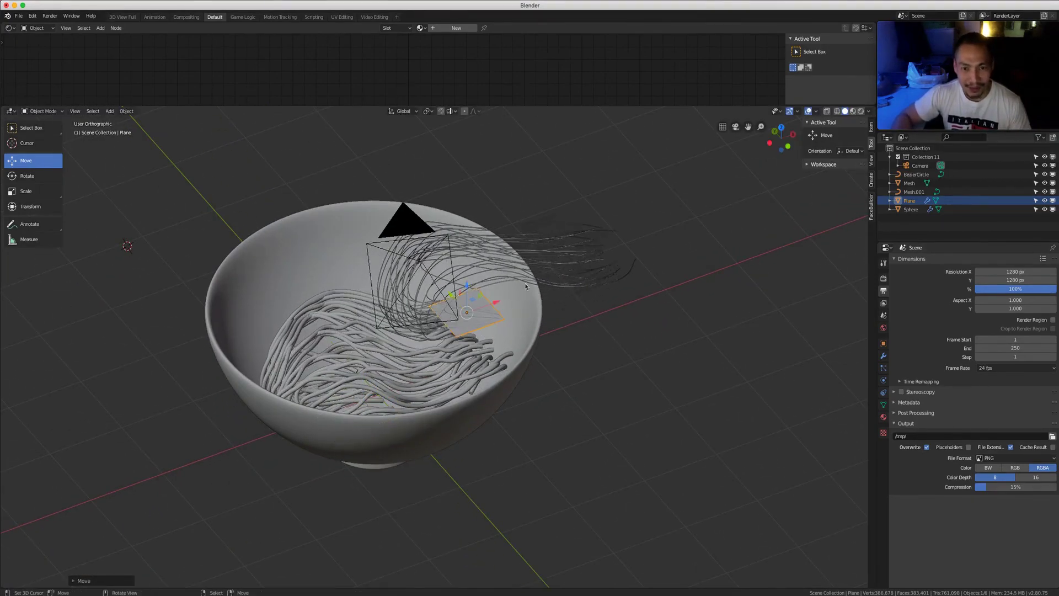
# Move the plane back out beside the spare noodle mesh, deselect everything, and return to the camera view.
pyautogui.press('KP_7')
pyautogui.scroll(-4, 541, 342)
pyautogui.keyDown('shift'); pyautogui.moveTo(532, 386); pyautogui.dragTo(457, 323, button='middle'); pyautogui.keyUp('shift')
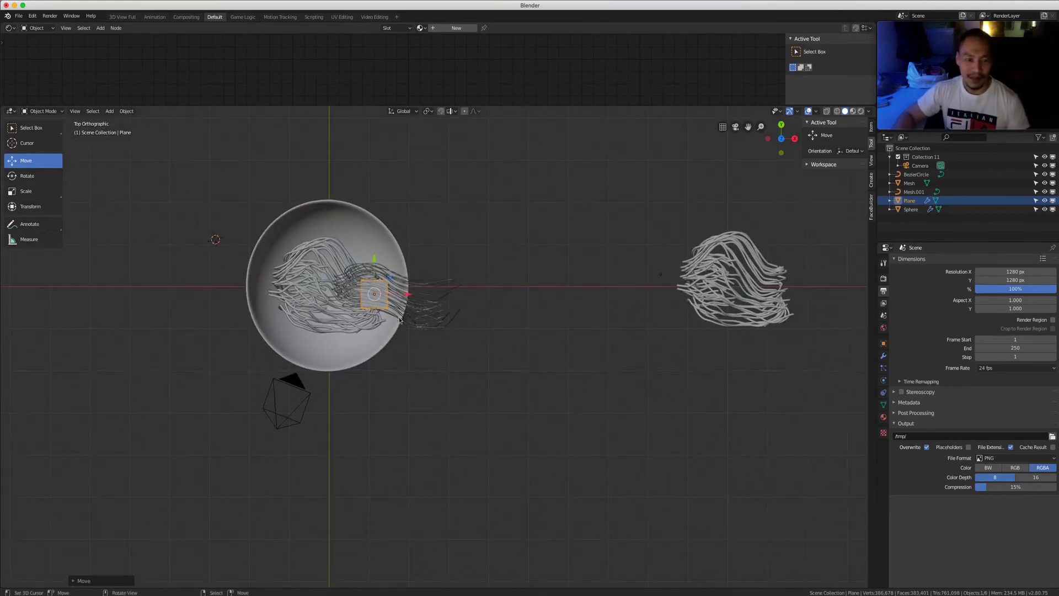
pyautogui.press('g')
pyautogui.click(754, 390)
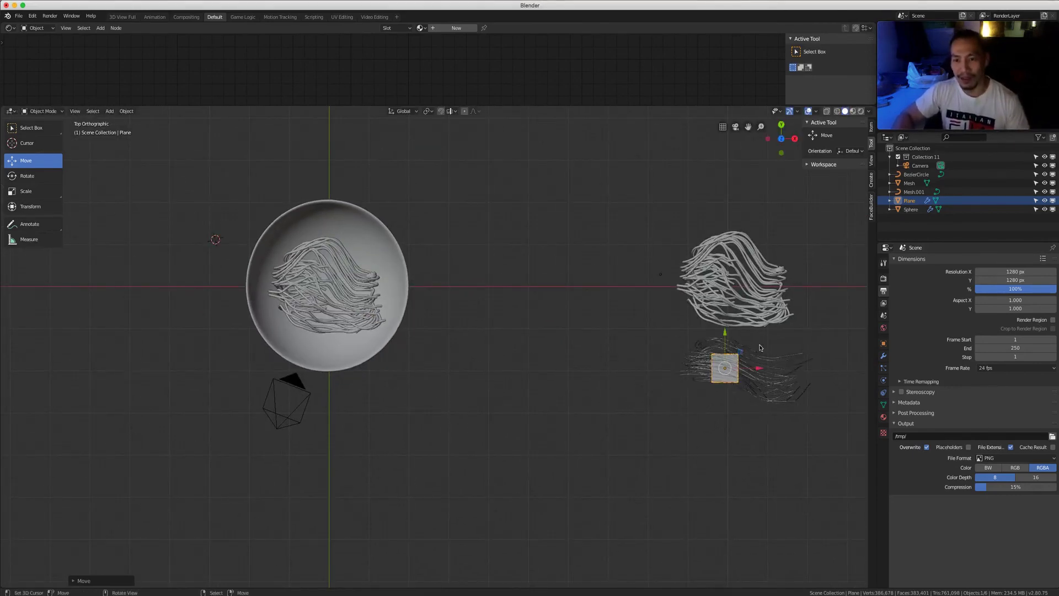
pyautogui.hotkey('alt', 'a')
pyautogui.press('KP_0')
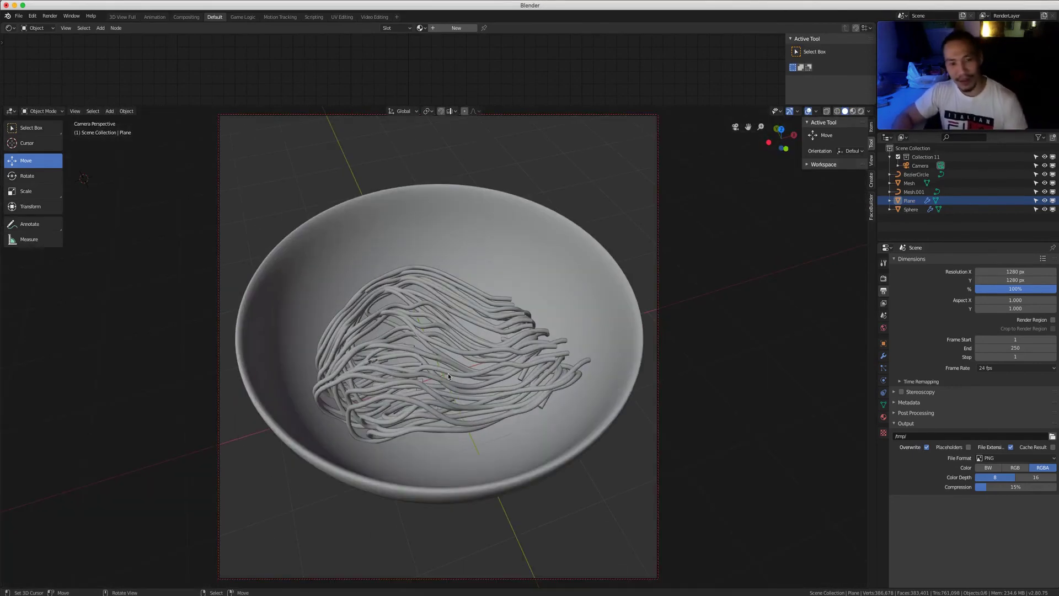
# Check noodle-render.png in Finder, and bring its Preview window over the scene, resized to show the render large.
pyautogui.click(340, 594)
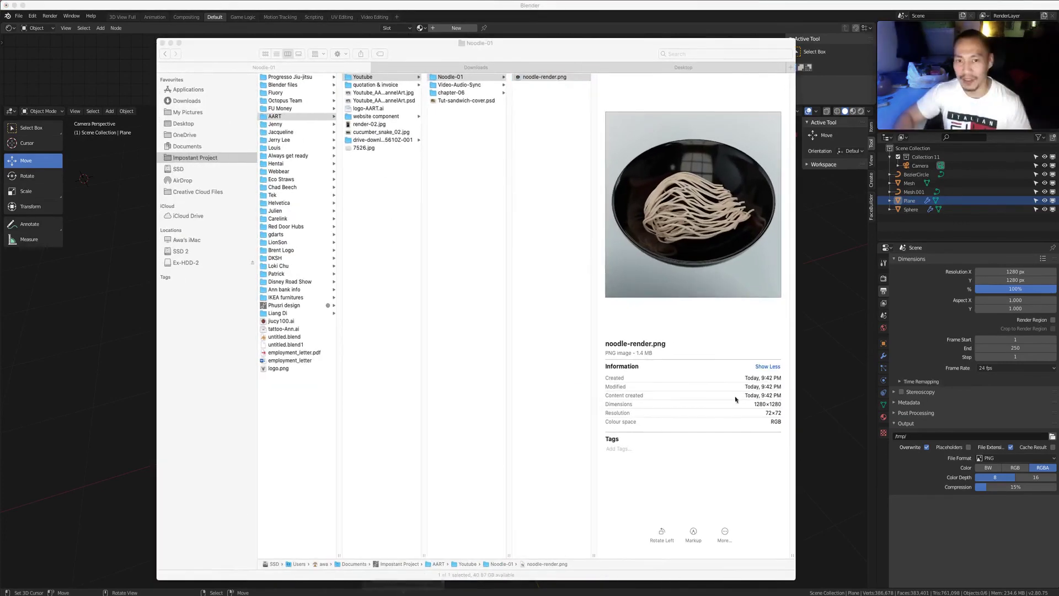
pyautogui.click(171, 42)
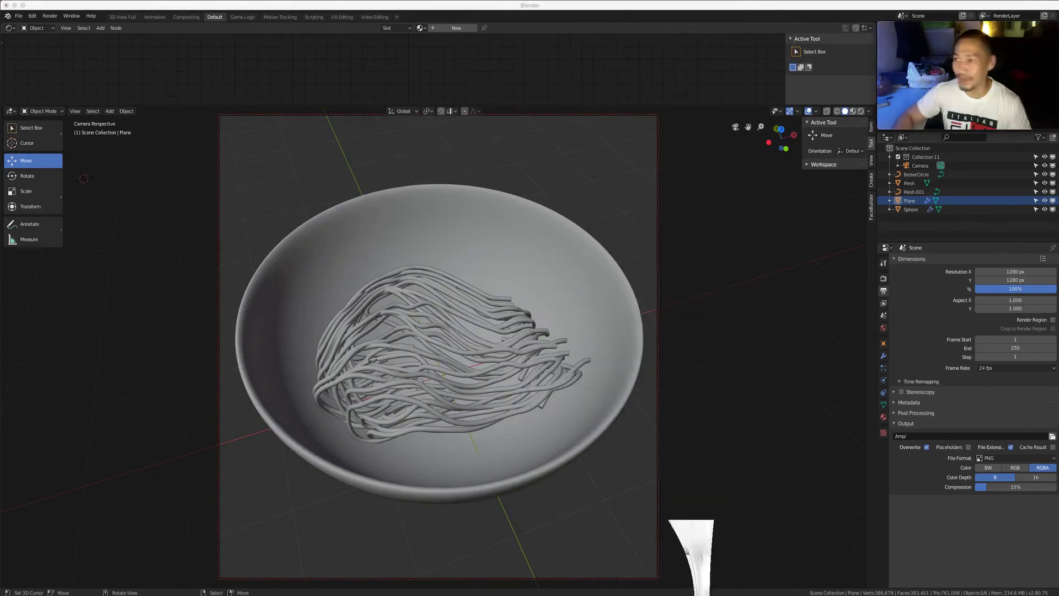
pyautogui.moveTo(1058, 20); pyautogui.dragTo(502, 7)
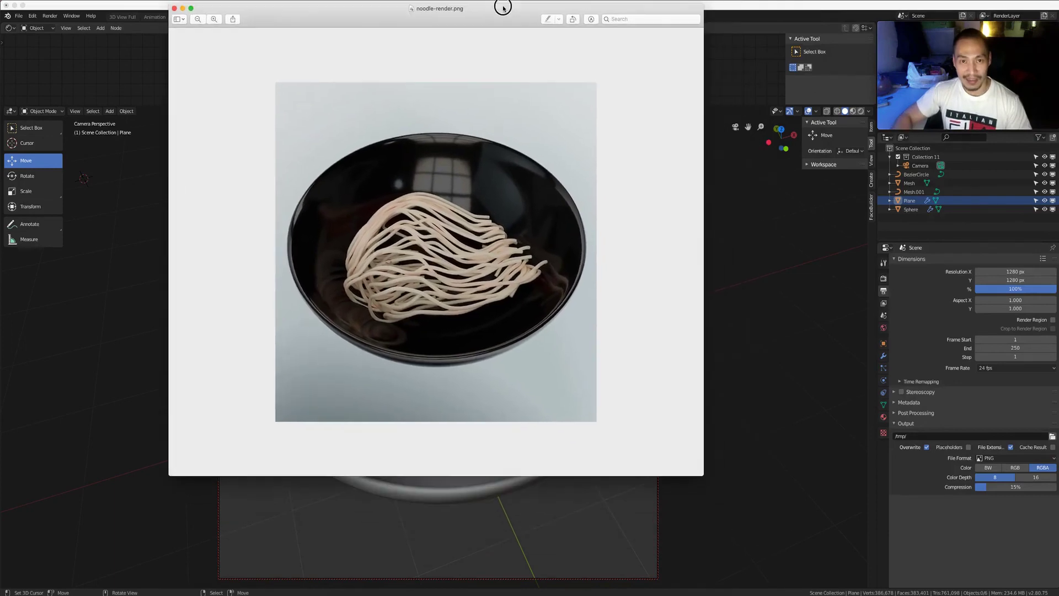
pyautogui.moveTo(704, 476); pyautogui.dragTo(852, 595)
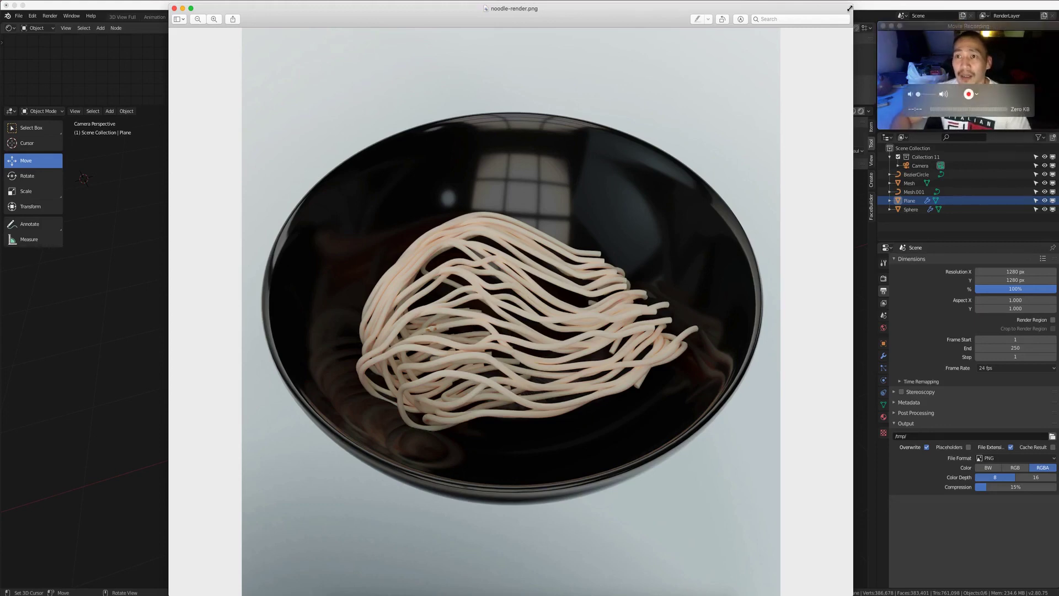
pyautogui.moveTo(853, 9); pyautogui.dragTo(754, 101)
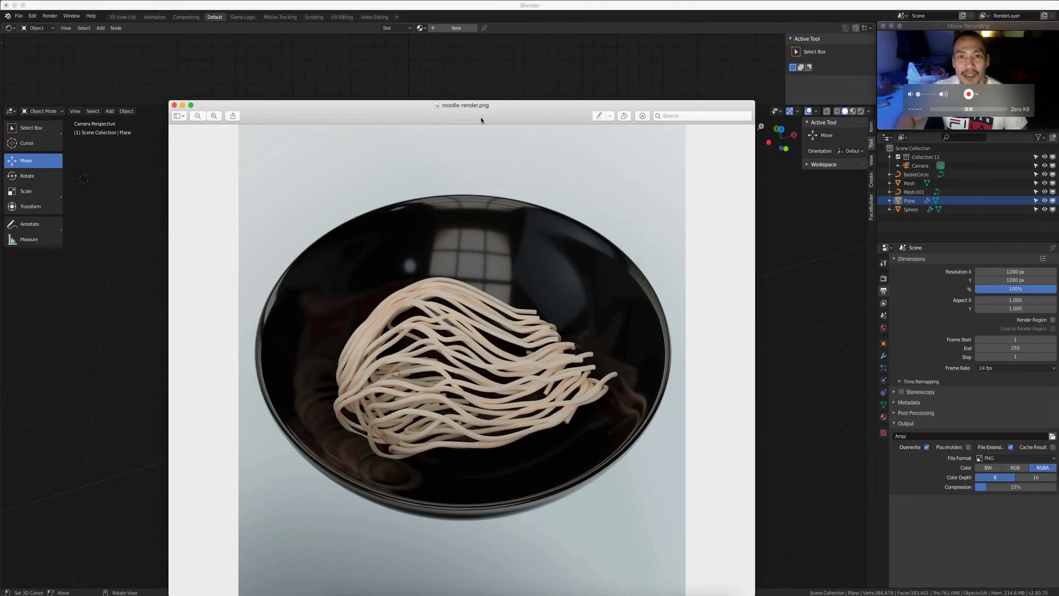
pyautogui.moveTo(481, 120); pyautogui.dragTo(538, 58)
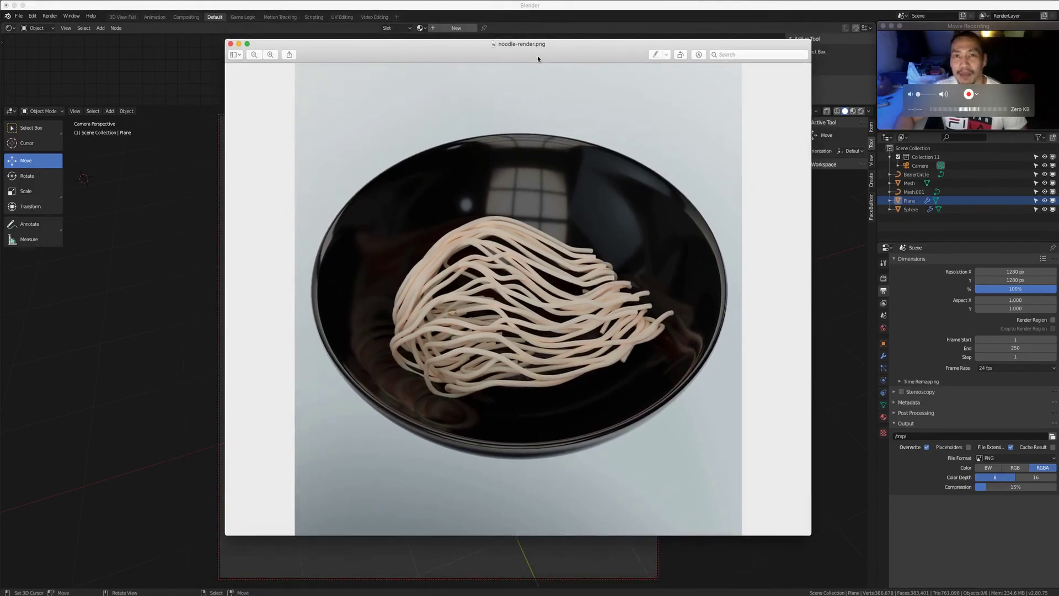